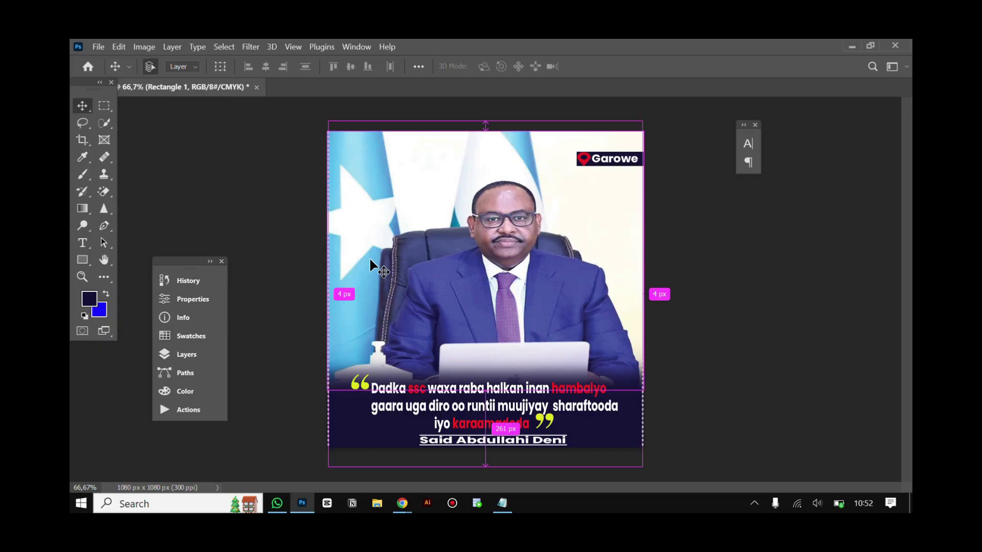
- Create a new 1080 x 1080 pixel document at 300 pixels/inch in RGB Color with a white background
key("ctrl+n")
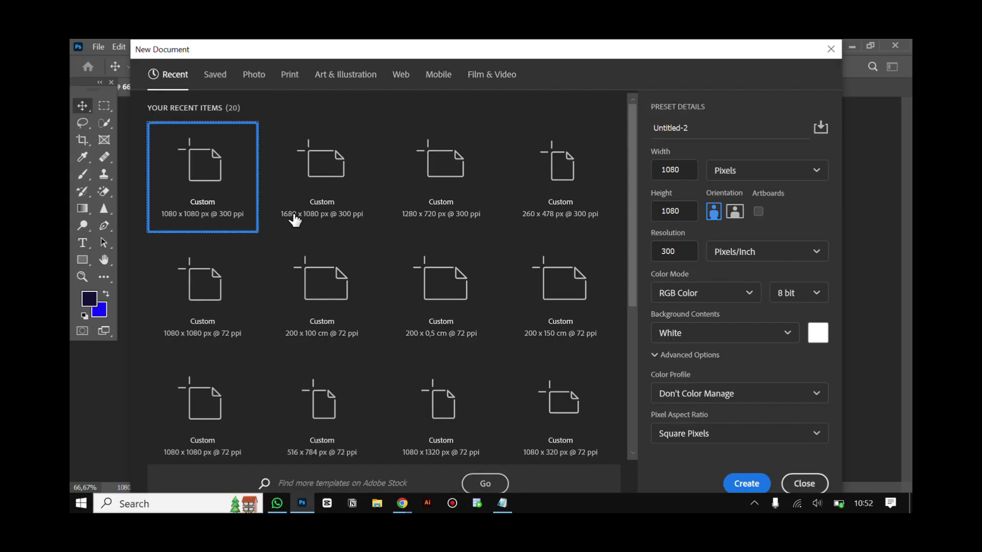
left_click(819, 179)
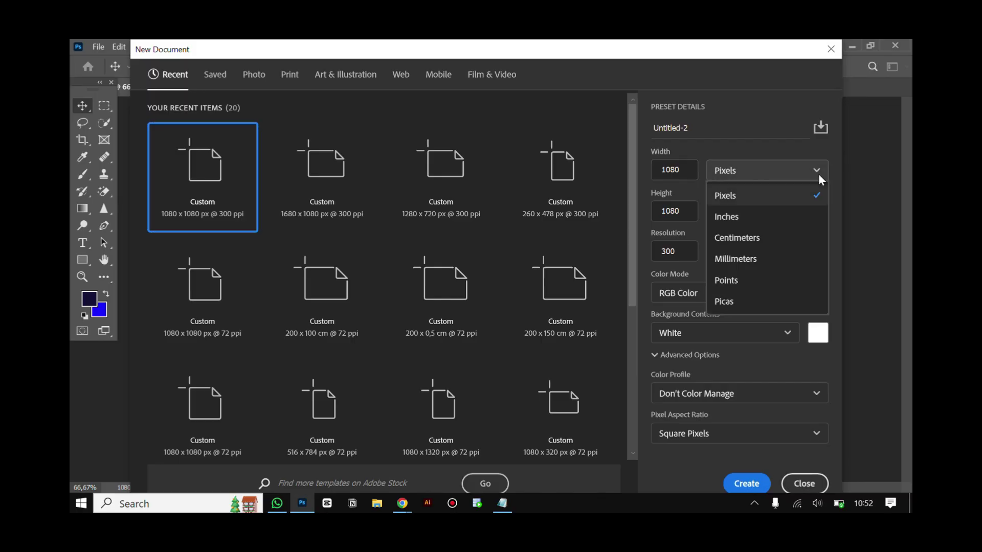
left_click(793, 198)
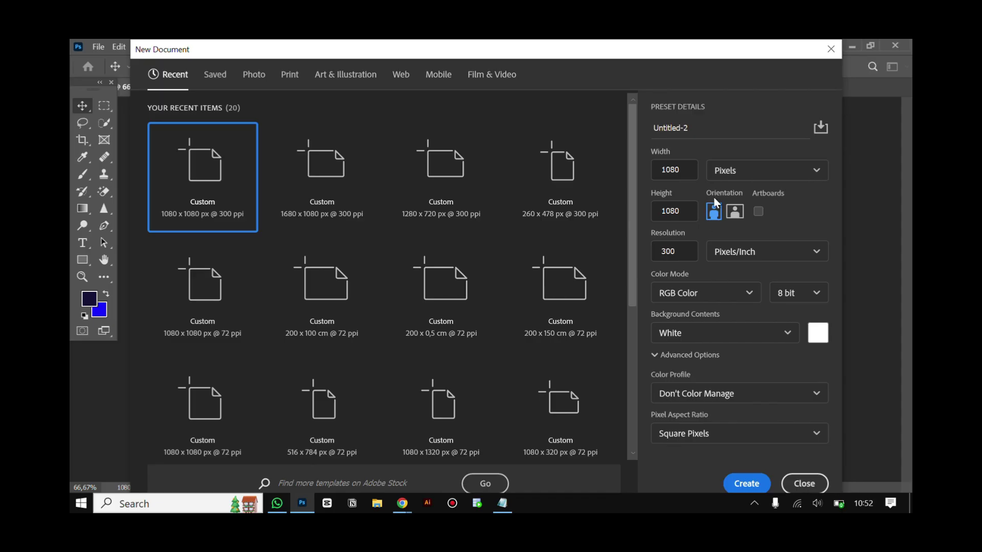
left_click(744, 486)
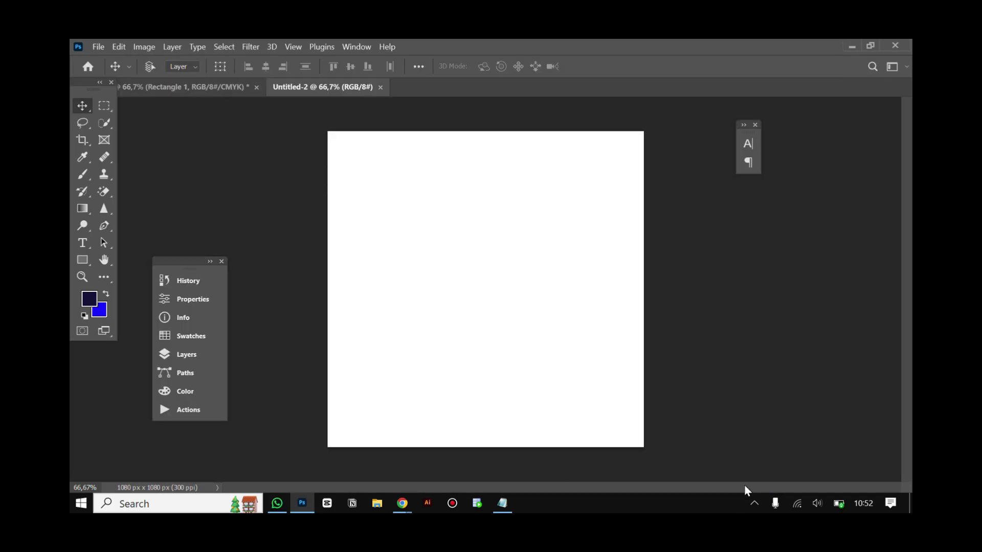
- Place the photo "WhatsApp Image 2025-11-25 at 09.20.14_a25c4519" from the Videos folder as a linked image filling the canvas
left_click(98, 47)
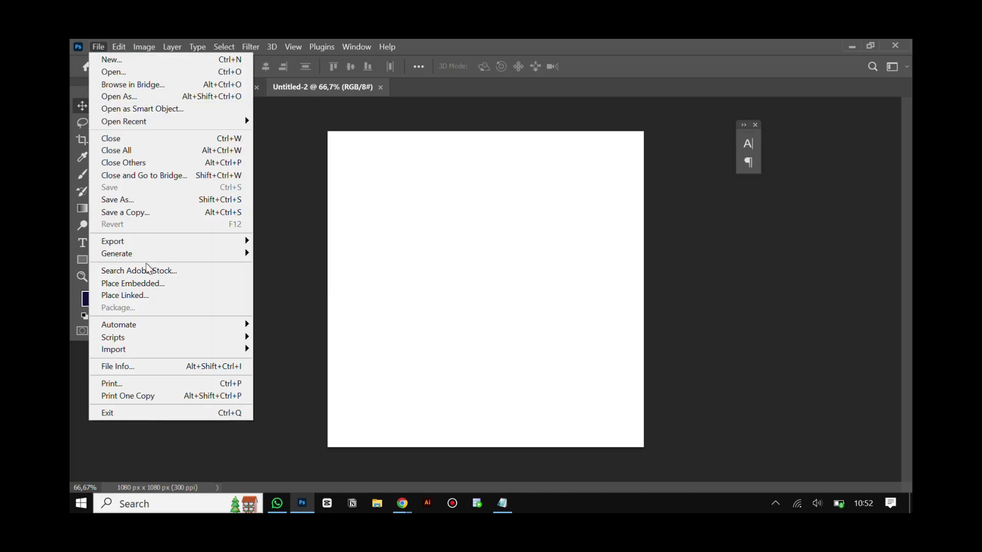
left_click(148, 296)
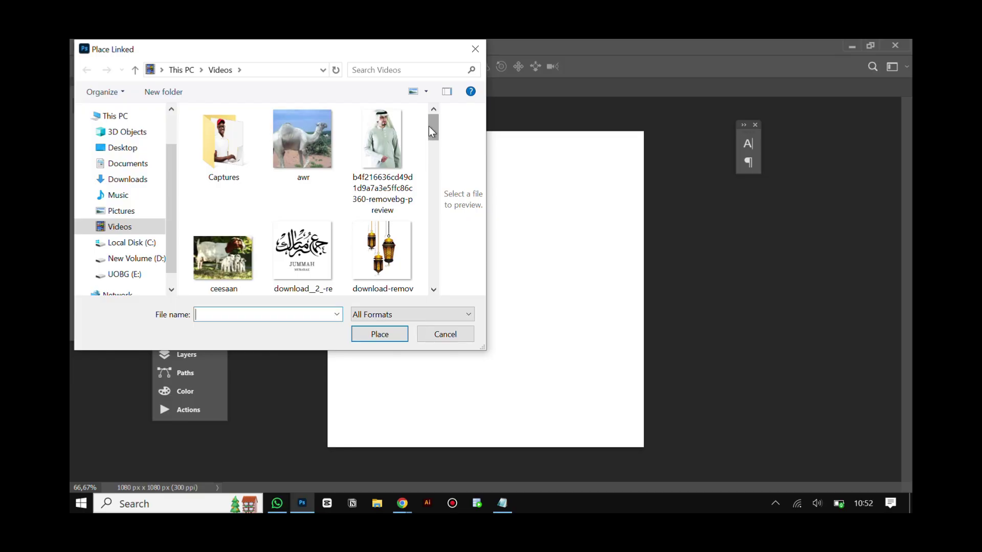
left_click_drag(429, 126, 431, 244)
left_click(245, 205)
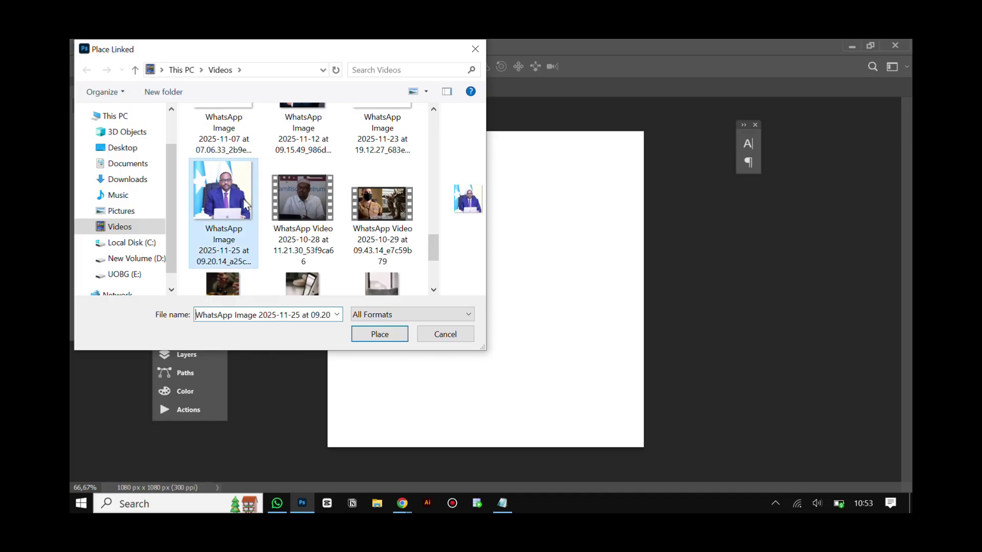
left_click(392, 337)
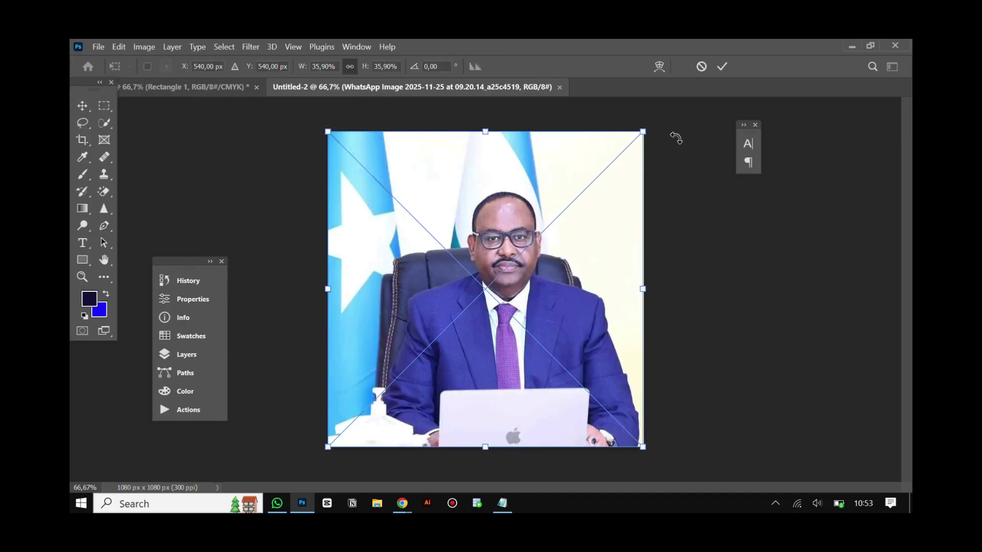
left_click(721, 66)
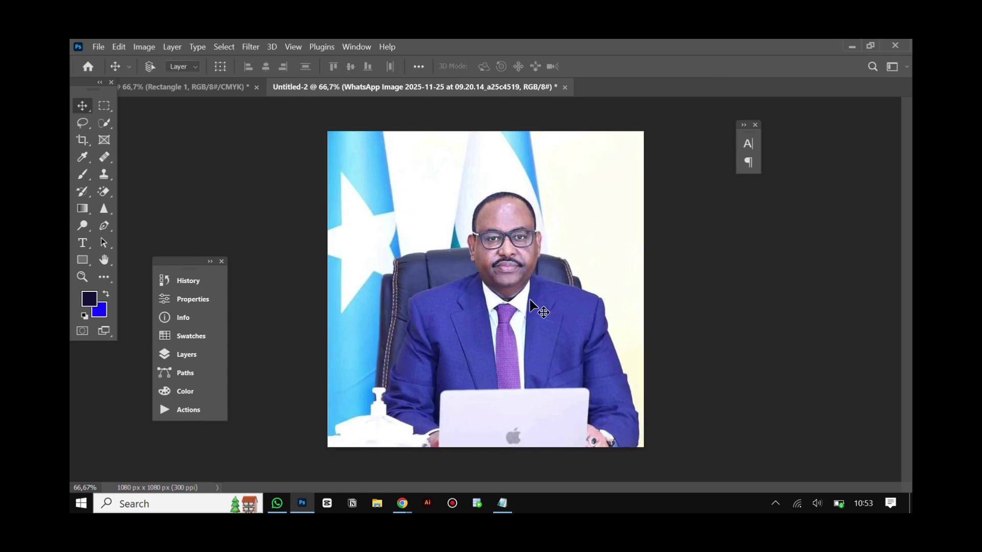
- Squash the placed photo's height to about 24.93% from its lower edge, leaving a blank band at the bottom of the canvas
key("ctrl+t")
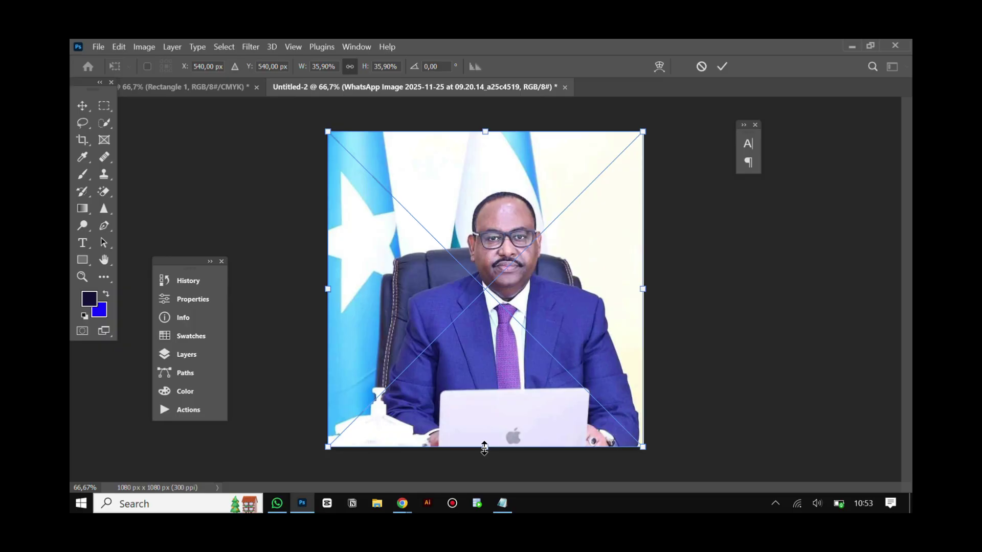
left_click_drag(484, 447, 479, 350)
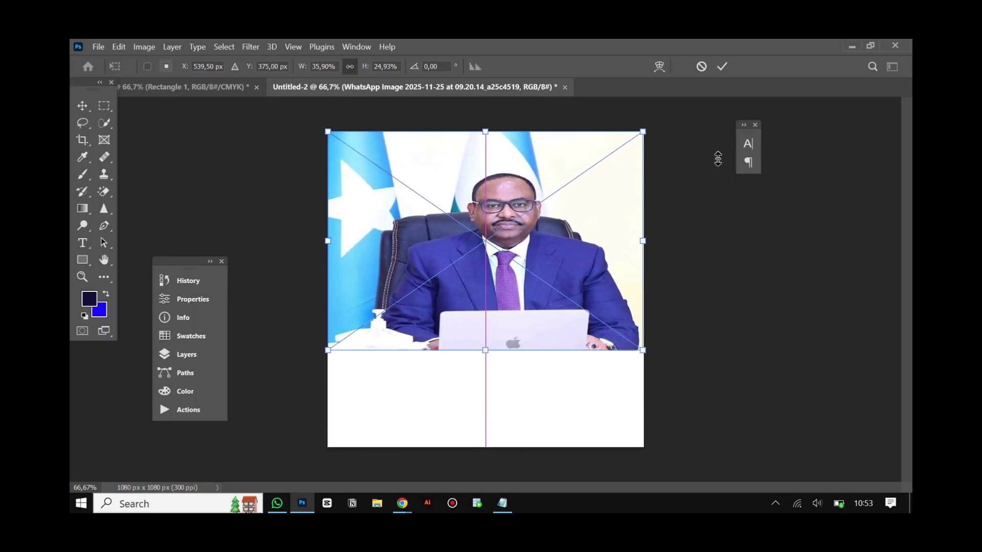
left_click(723, 66)
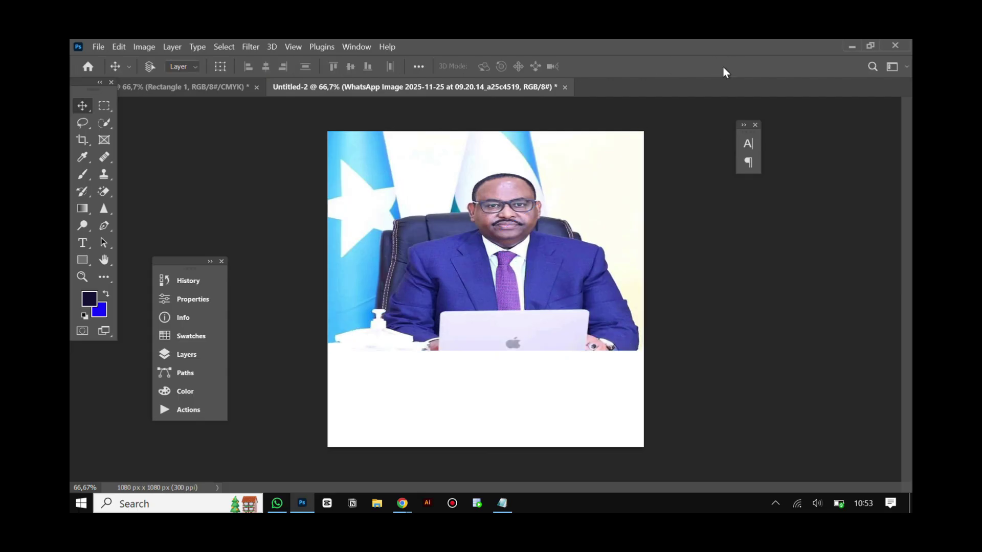
- Check the finished reference poster, add an empty layer above the placed photo, and move the layer list clear of the image
left_click(218, 86)
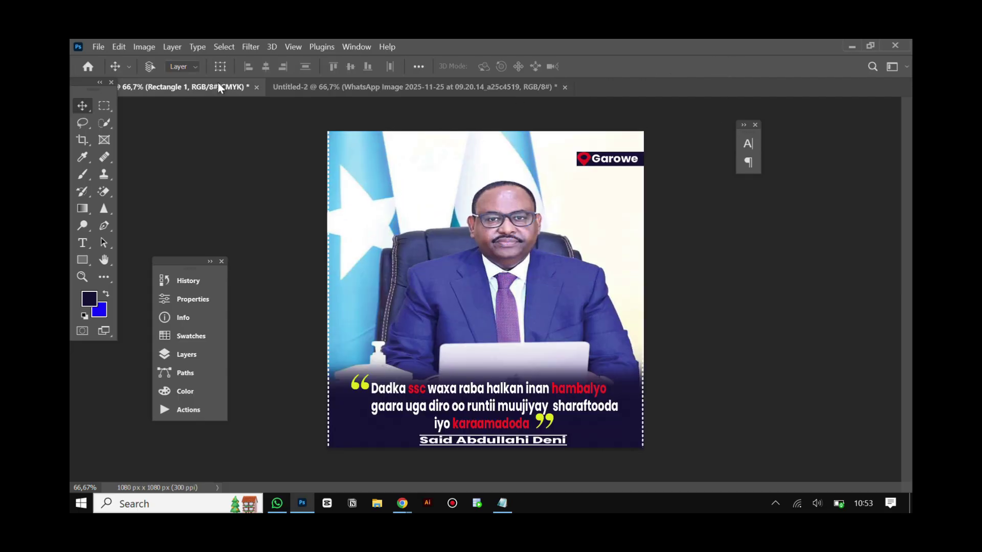
left_click(493, 89)
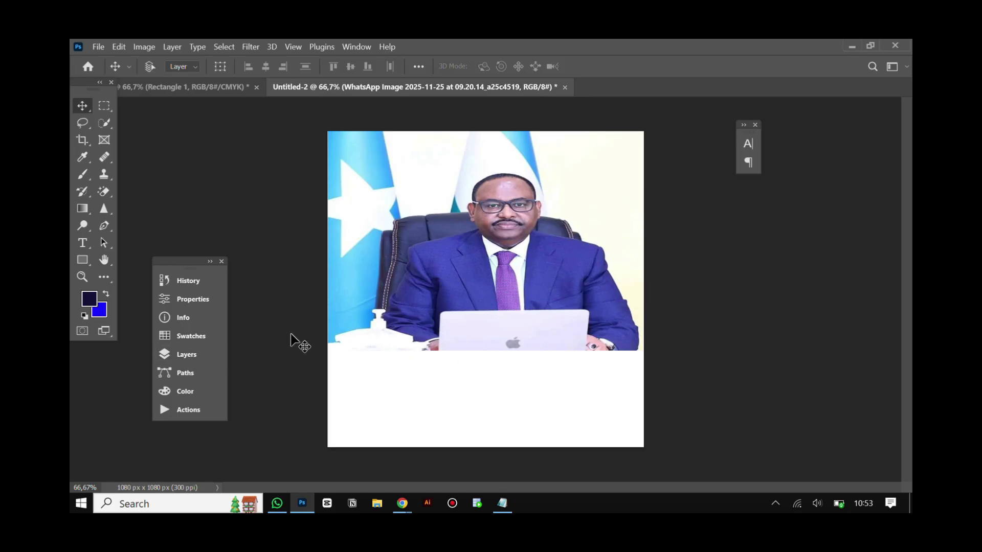
left_click(200, 349)
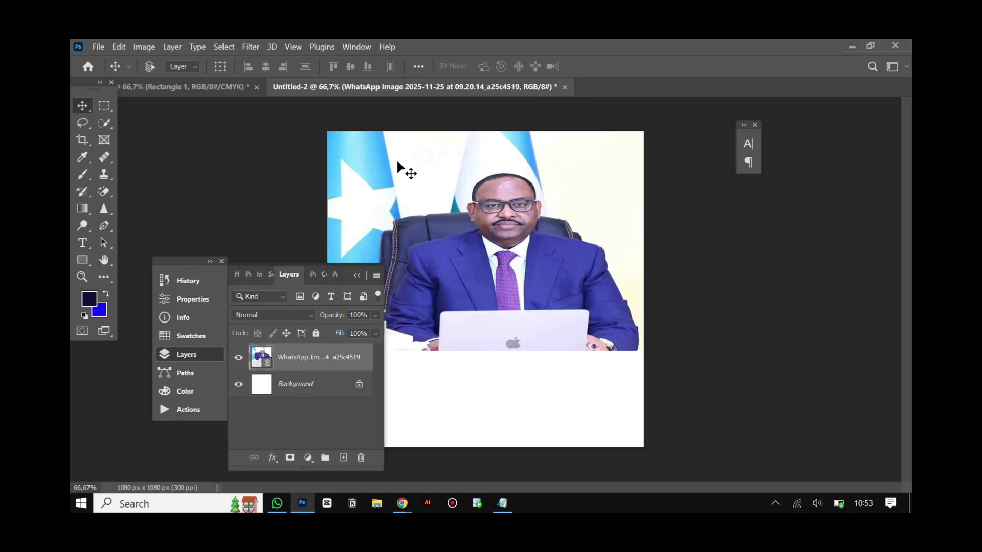
left_click(359, 279)
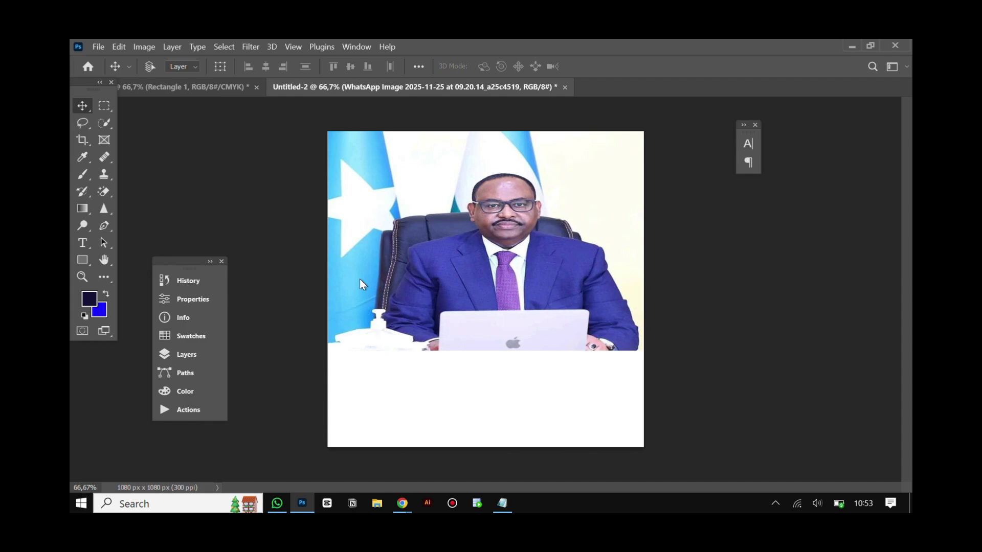
left_click(352, 47)
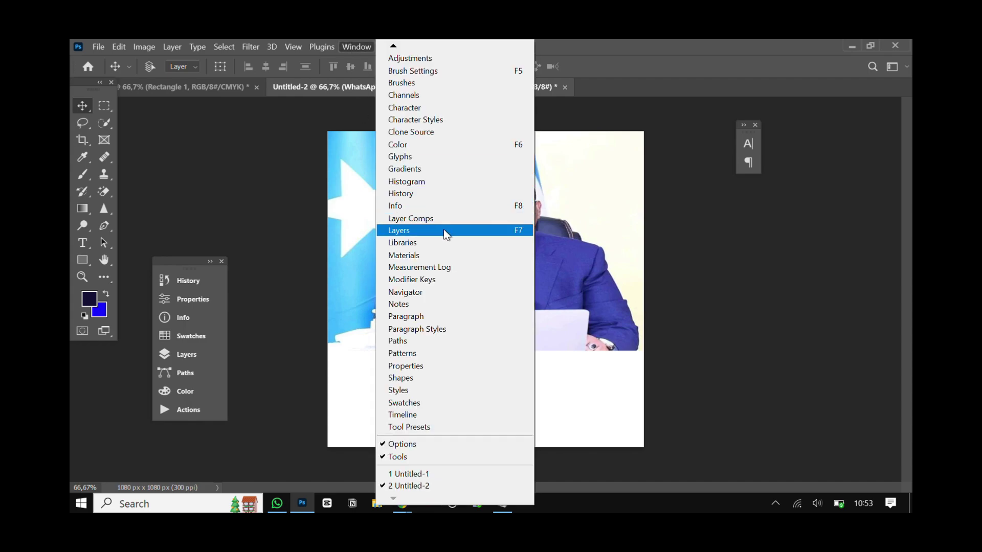
left_click(177, 357)
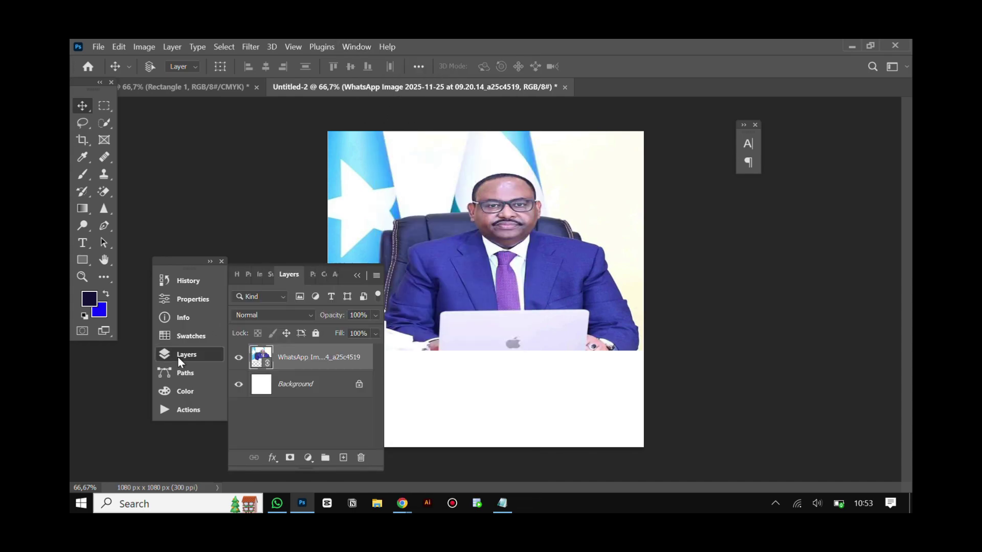
left_click(343, 459)
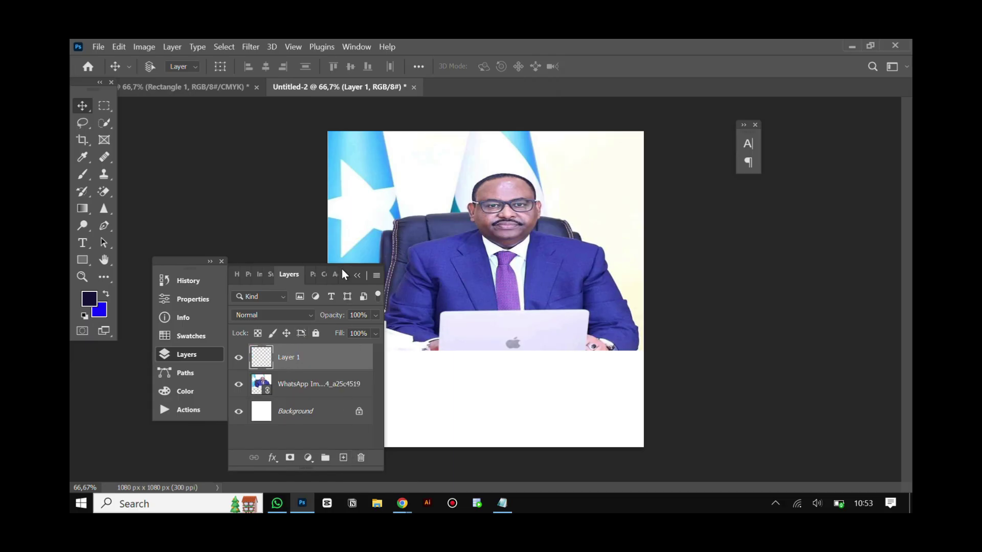
left_click_drag(342, 269, 267, 311)
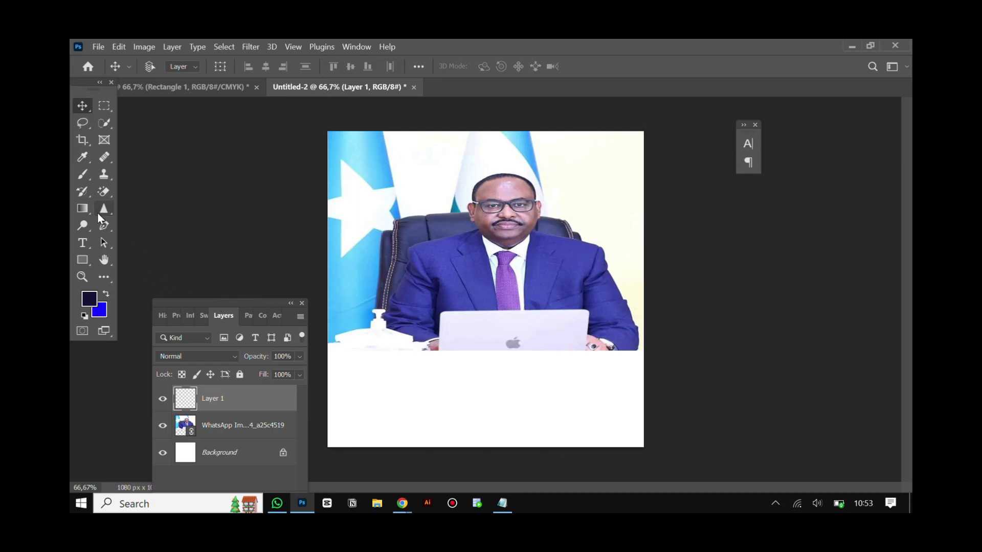
- Set up a linear gradient with the foreground-to-transparent preset from the Basics group
left_click(84, 211)
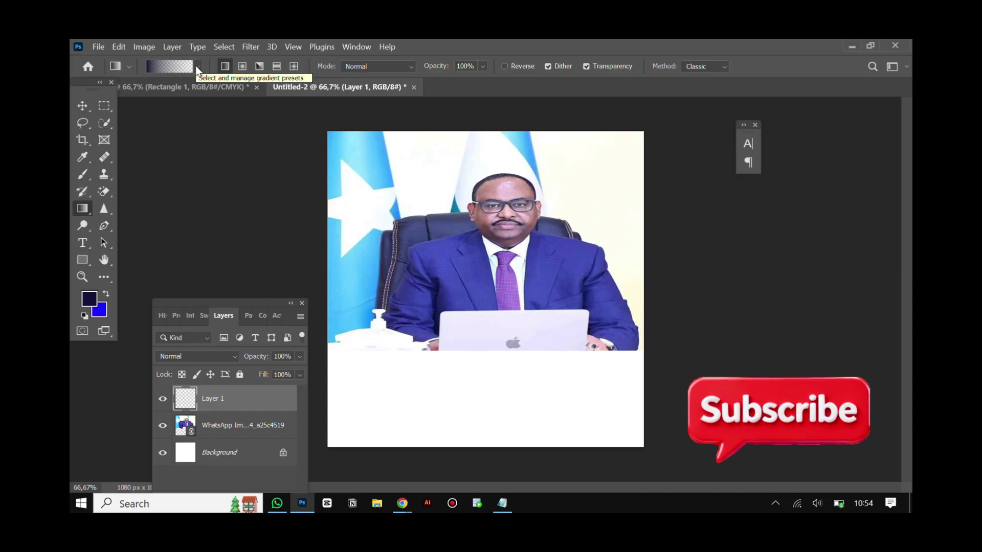
left_click(196, 66)
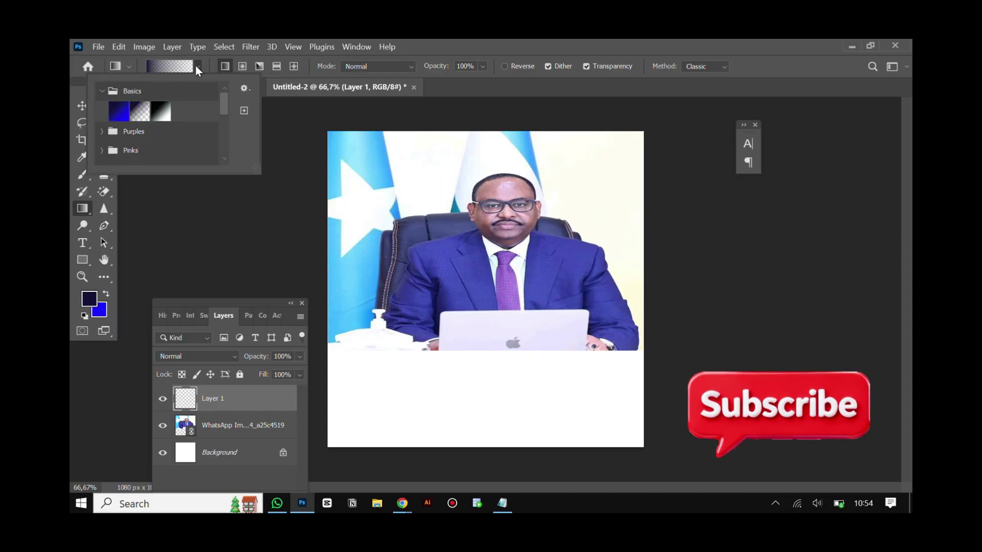
left_click(109, 96)
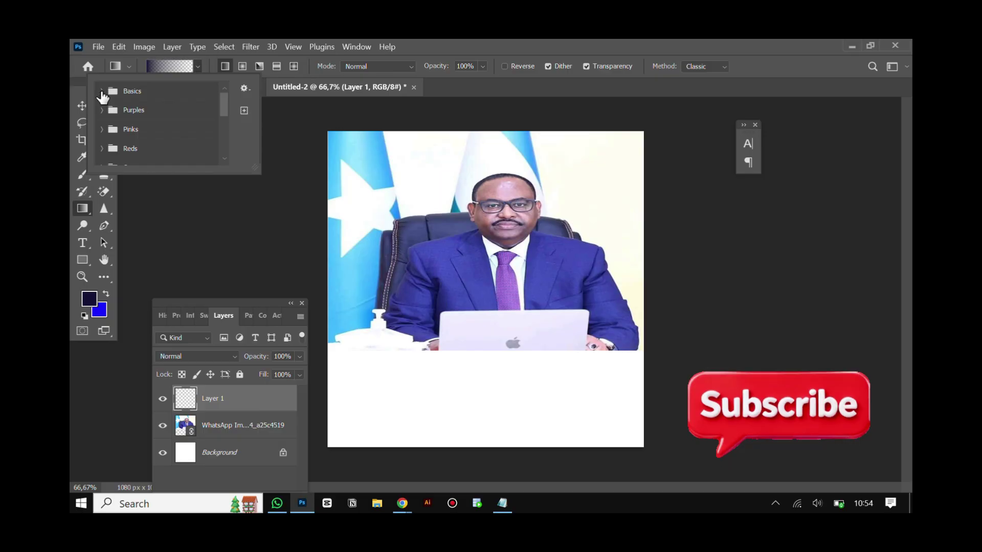
left_click(100, 91)
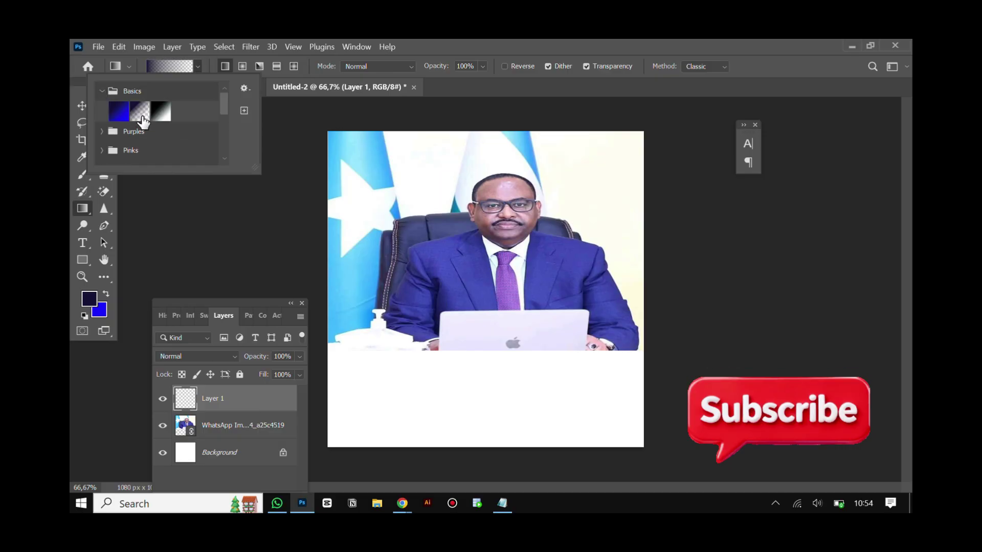
left_click(138, 113)
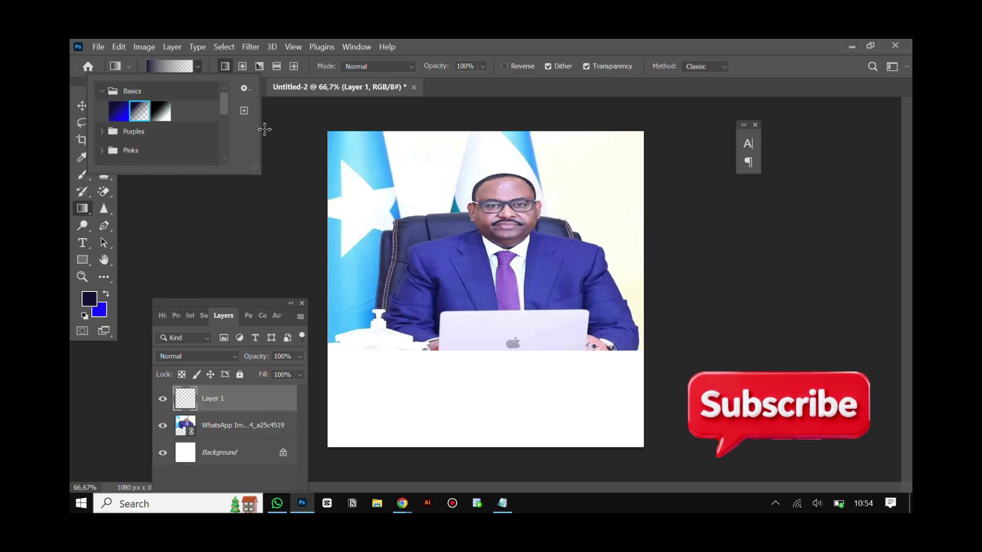
left_click(211, 64)
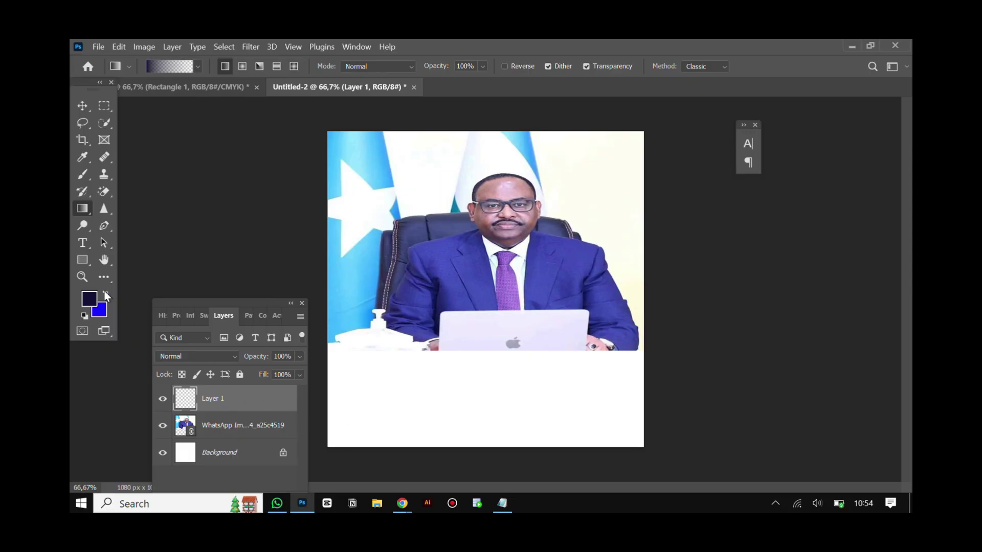
- Using foreground colour #141135, draw repeated upward gradients on Layer 1 so dark navy fills the blank band and fades out at the photo's lower edge
left_click(89, 301)
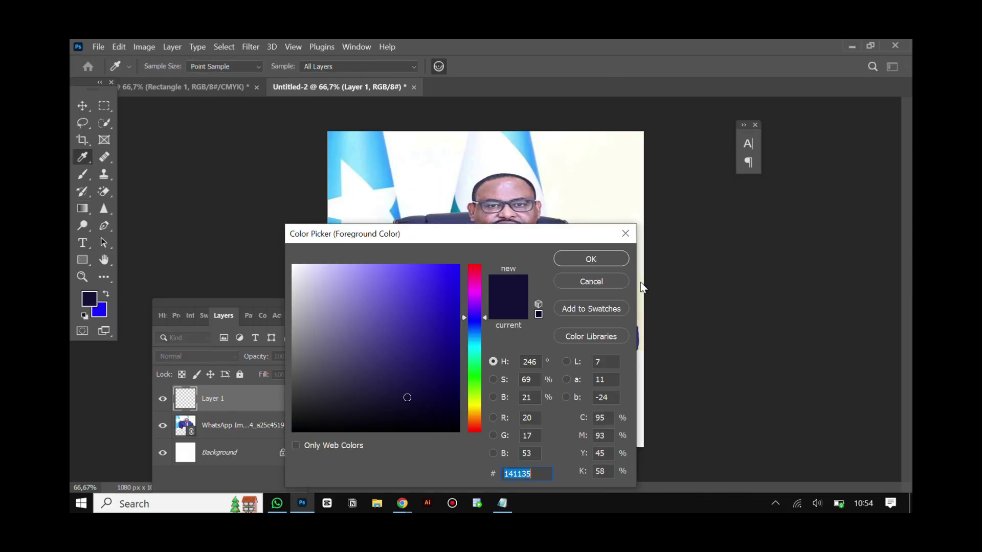
left_click(593, 259)
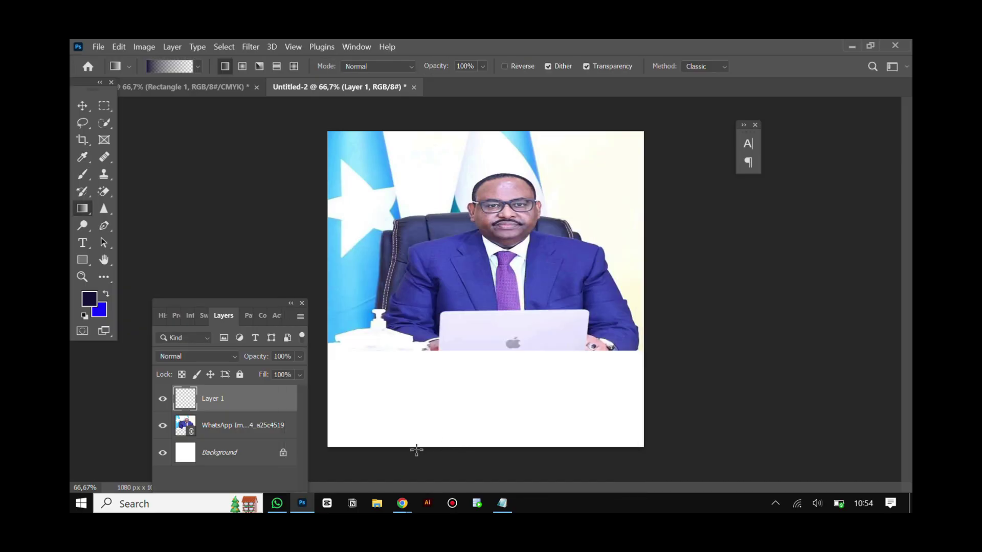
left_click_drag(416, 444, 408, 339)
left_click_drag(490, 437, 482, 340)
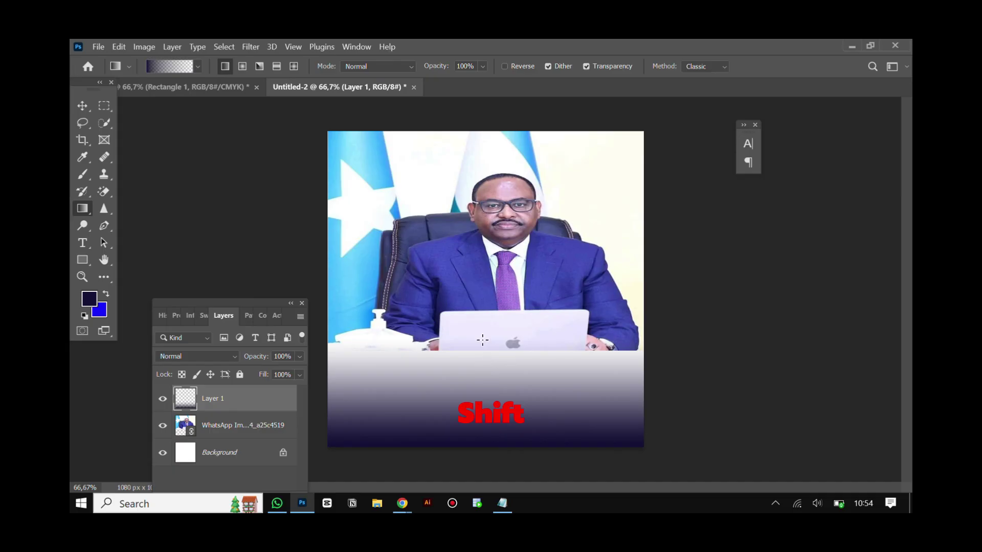
left_click_drag(376, 390, 374, 339)
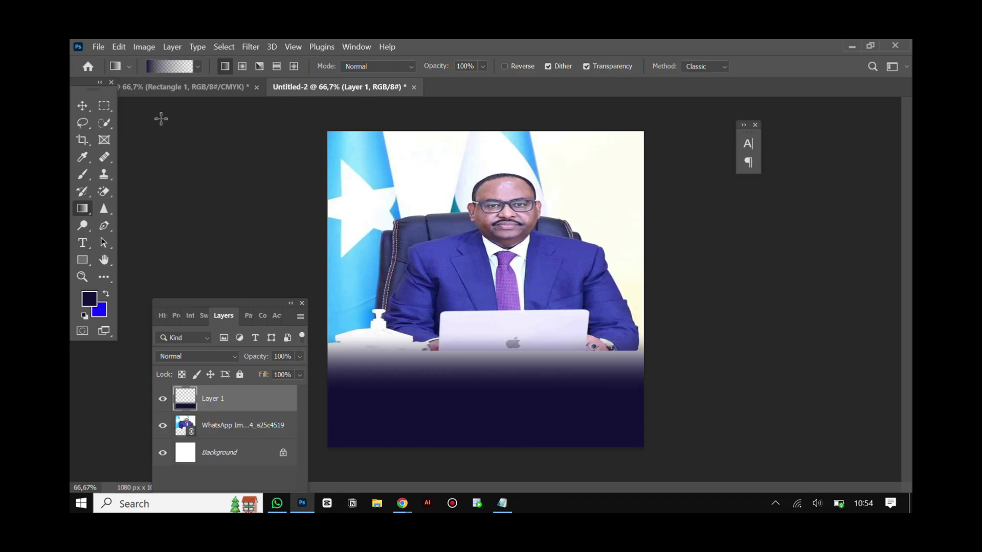
left_click(78, 109)
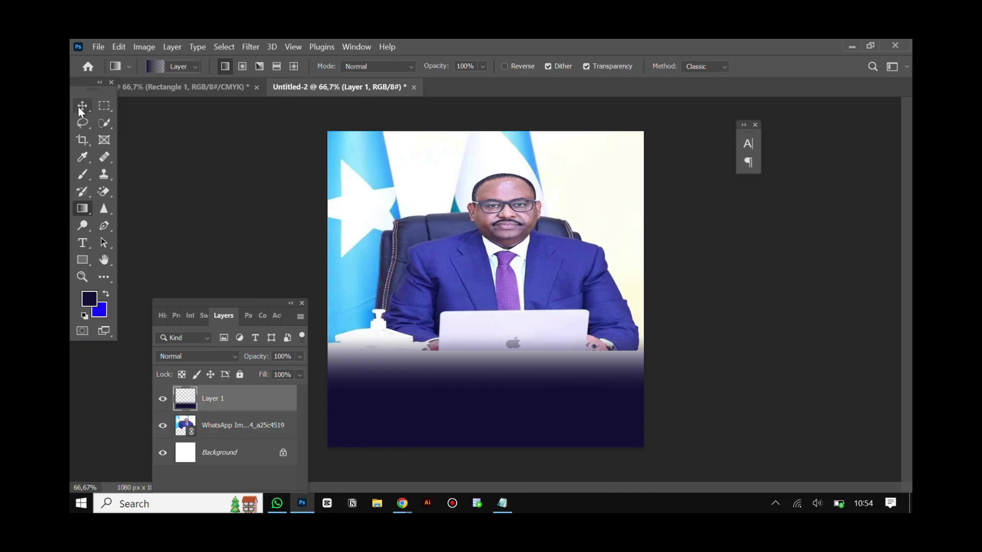
- Check the reference poster and create a 1080 × 1080 px rectangle with the navy fill in the new document
left_click(219, 88)
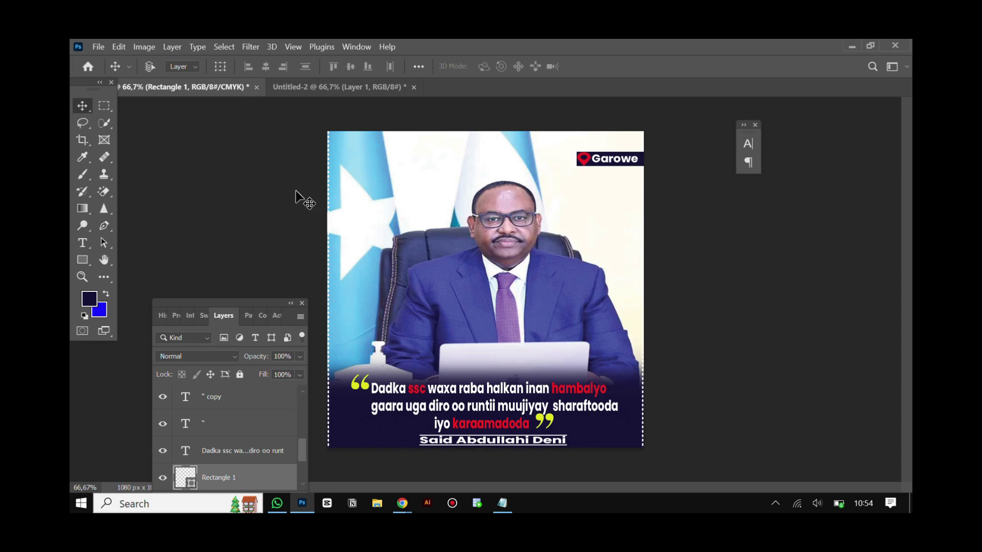
left_click(347, 88)
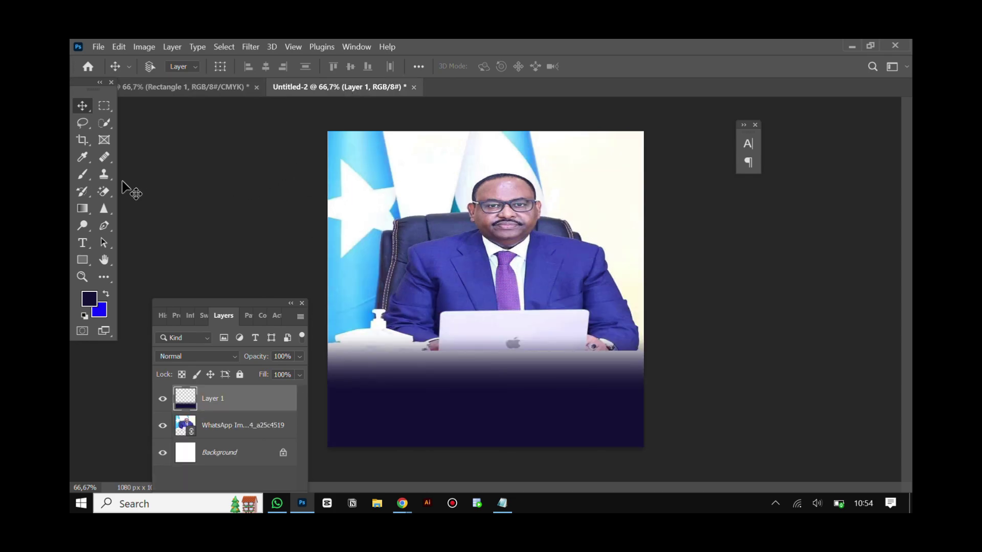
left_click(82, 259)
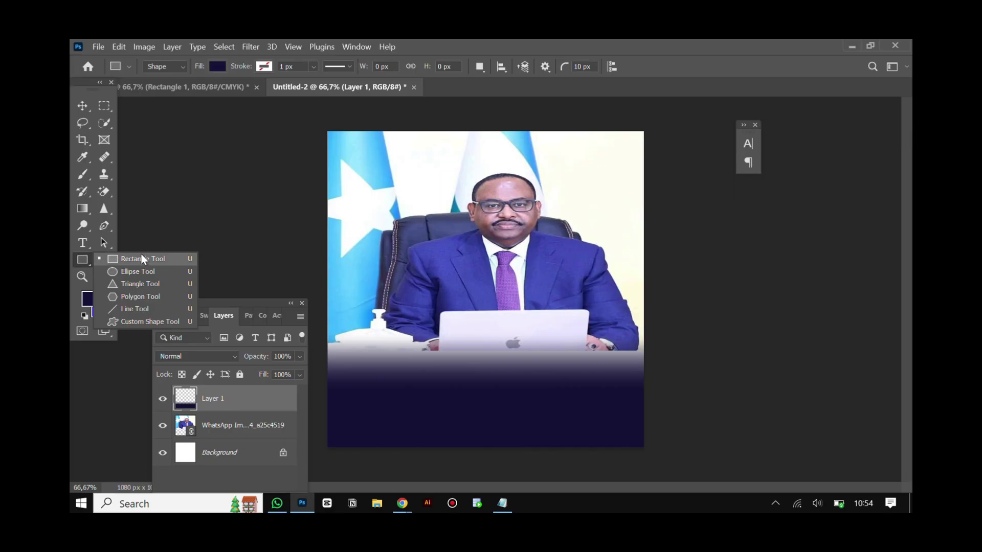
left_click(143, 258)
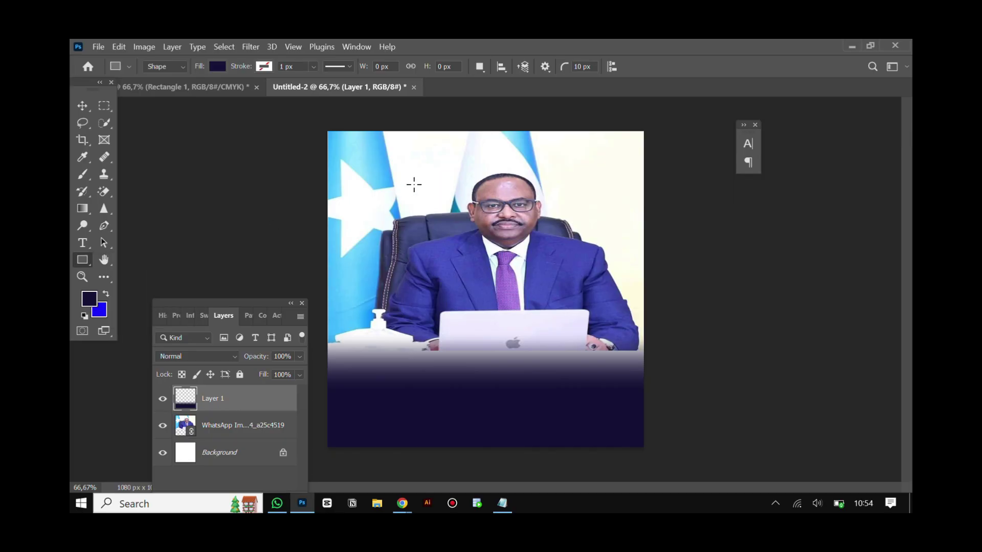
left_click(414, 185)
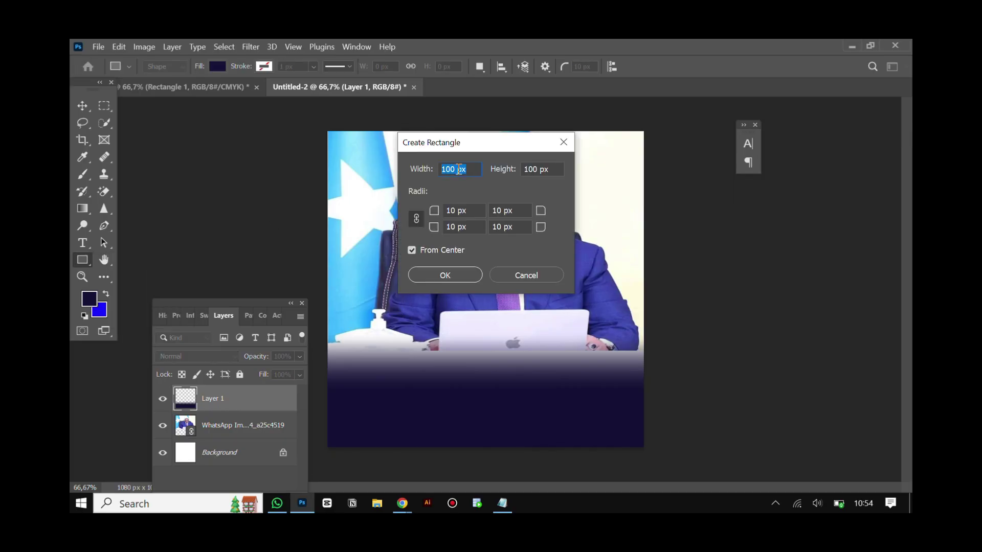
type("10")
double_click(539, 173)
type("1080")
key("Return")
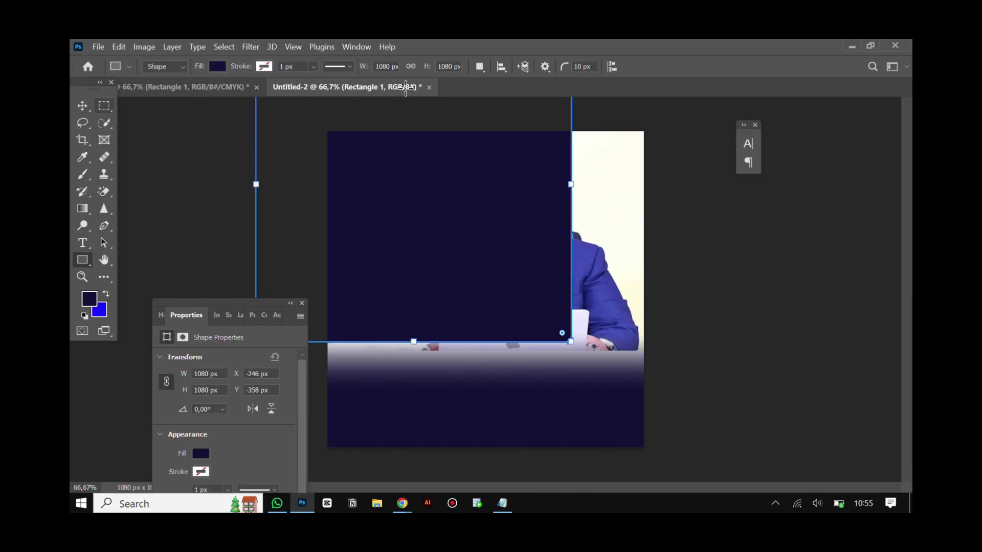
- Move the navy rectangle over the canvas to about X -2 px and Y -60 px
left_click(500, 67)
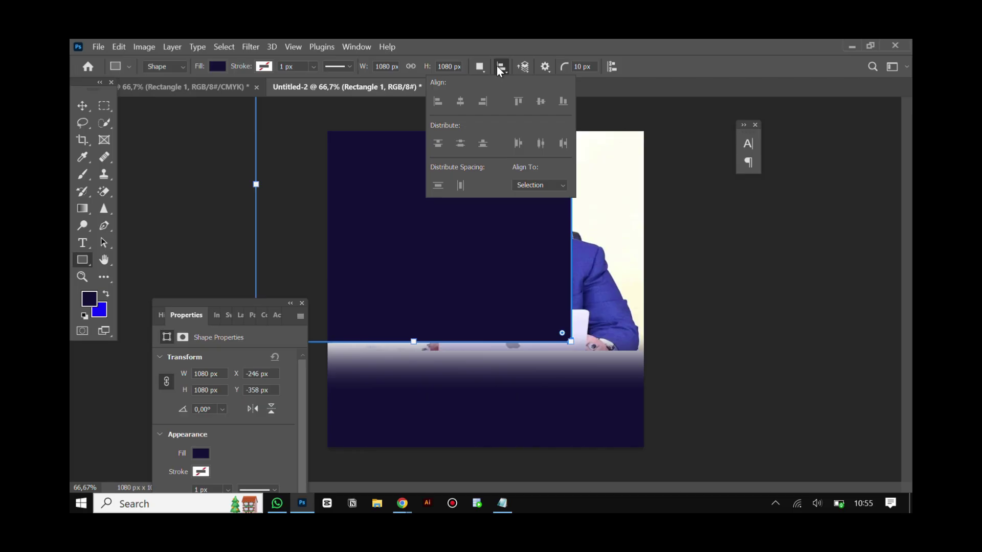
left_click(593, 97)
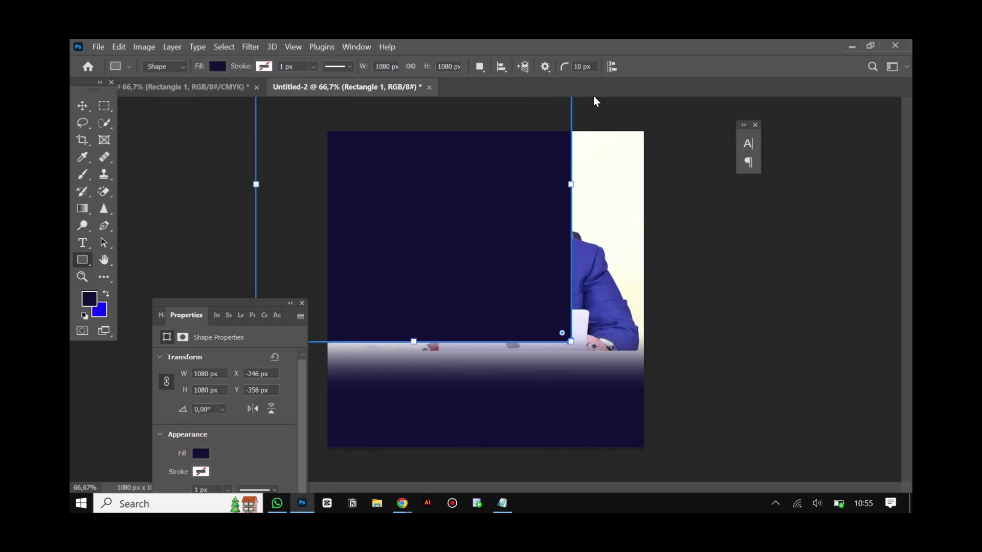
left_click(82, 105)
left_click_drag(410, 193, 476, 277)
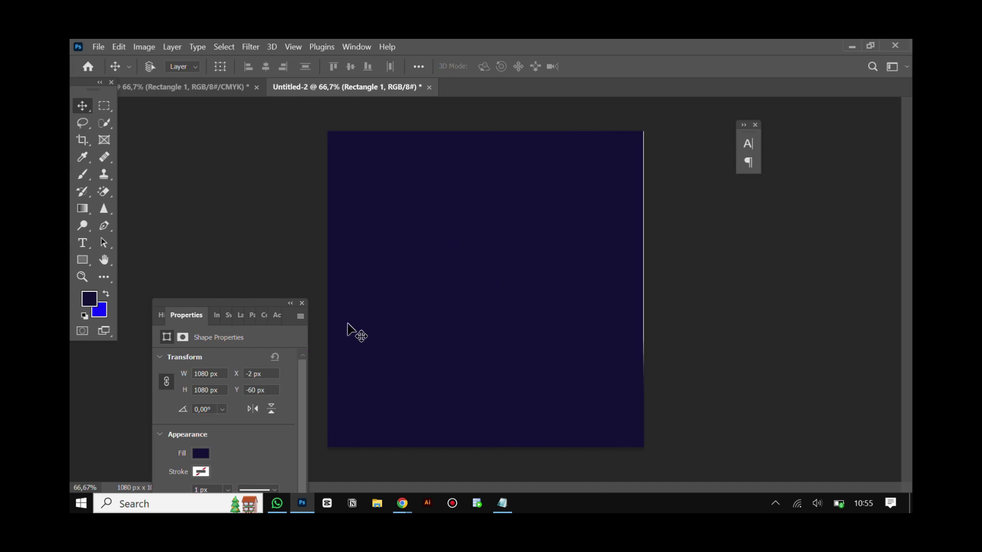
- Remove the rectangle's fill and give it a white stroke
left_click(290, 305)
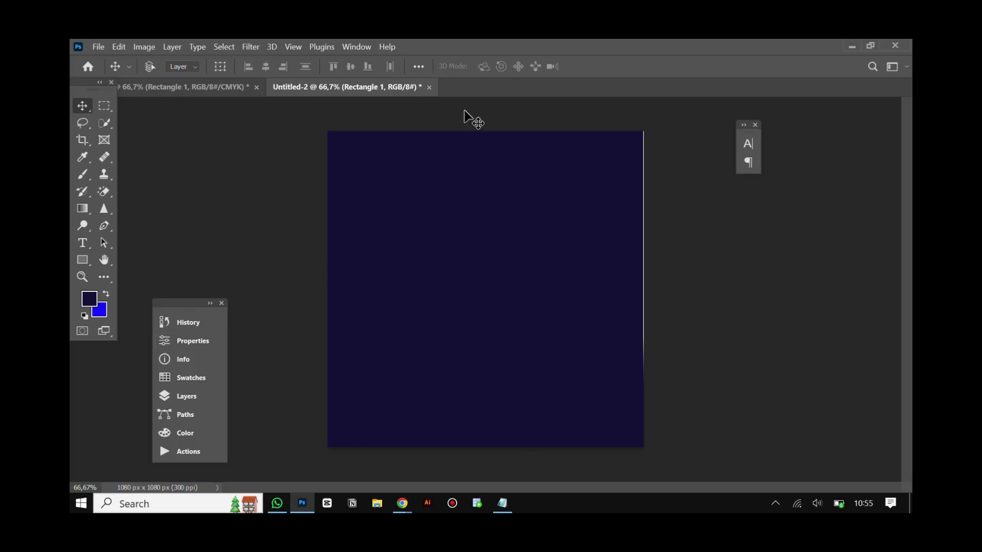
left_click(357, 47)
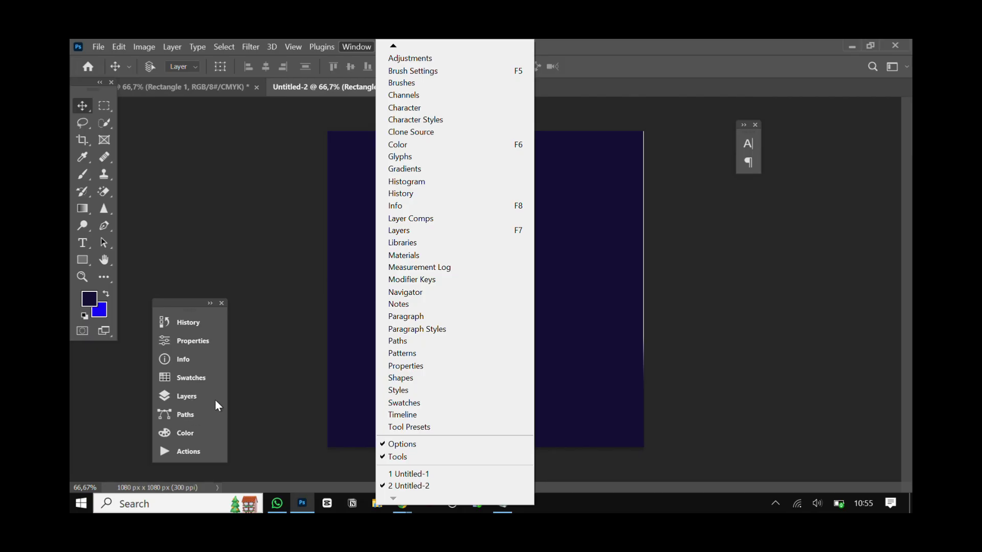
left_click(207, 341)
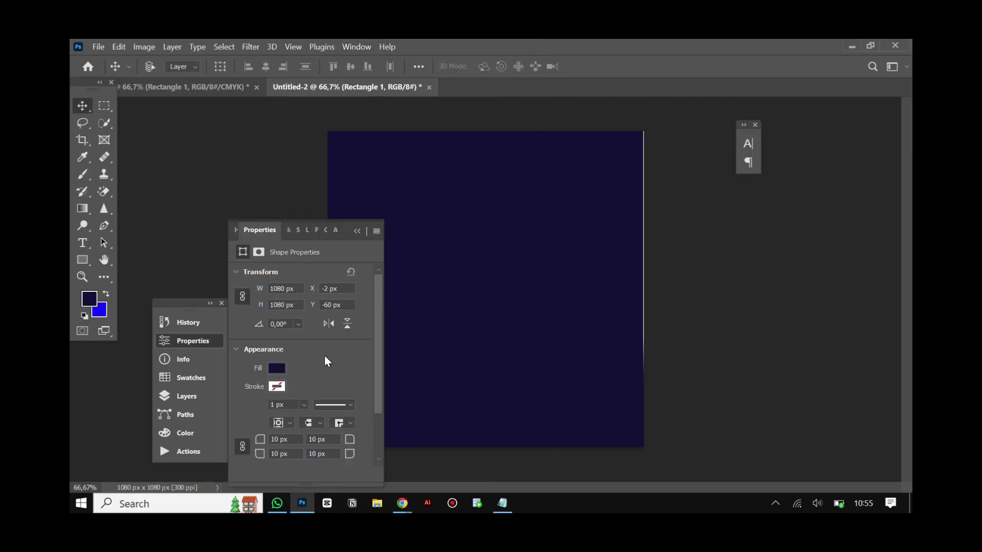
left_click(278, 369)
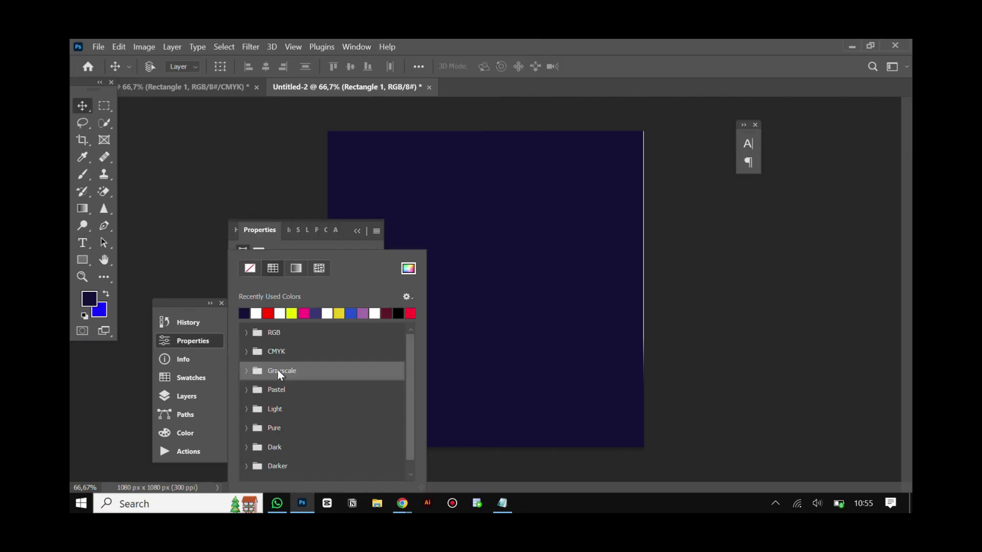
left_click(251, 271)
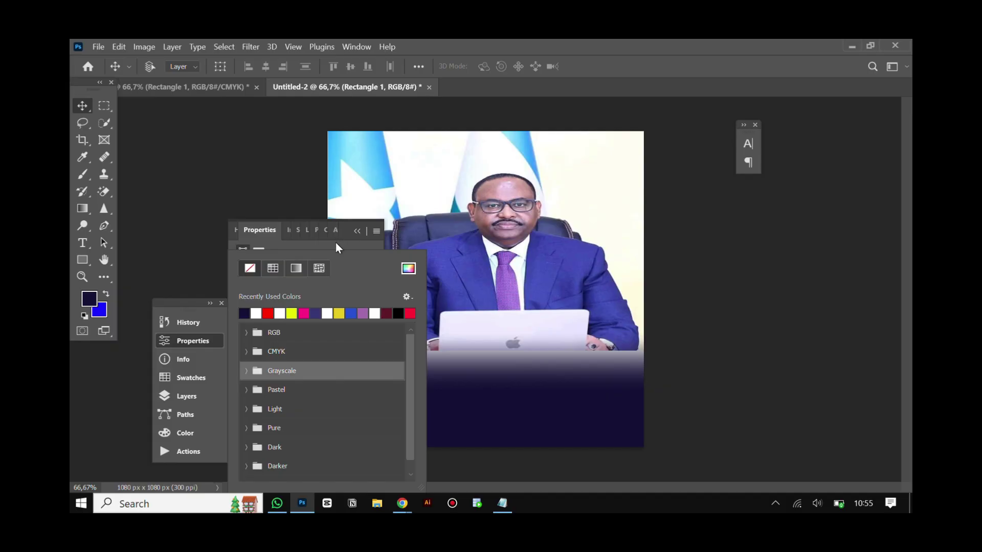
left_click(336, 245)
left_click(276, 387)
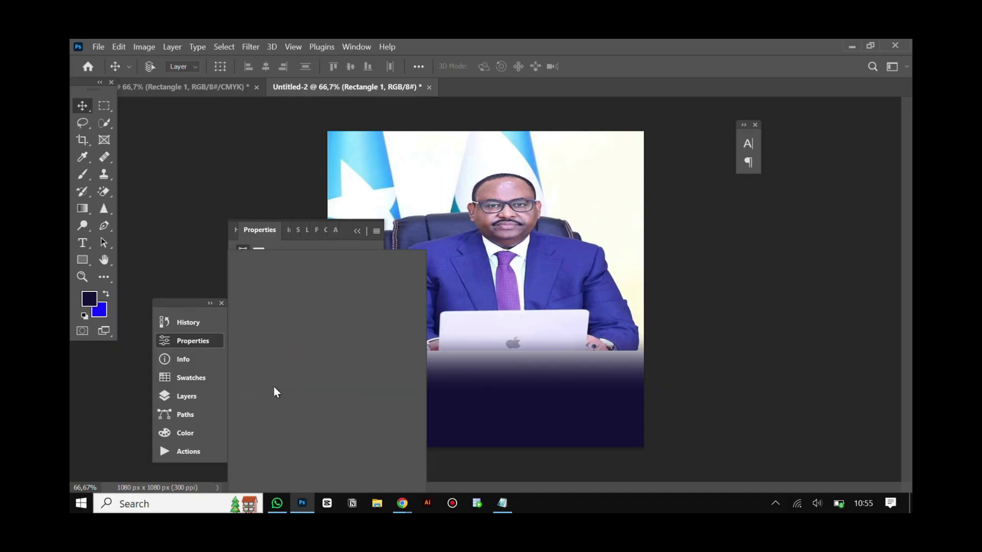
left_click(257, 313)
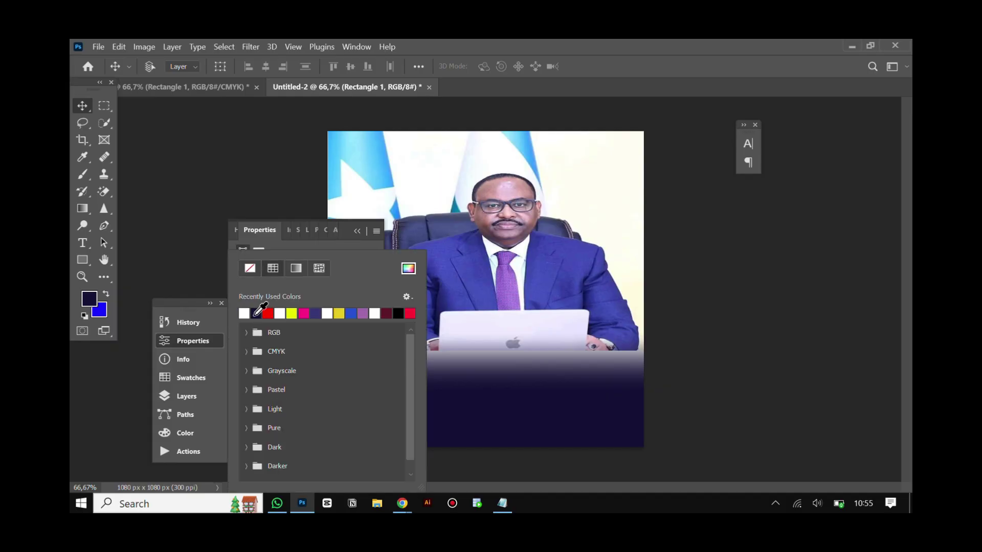
left_click(306, 249)
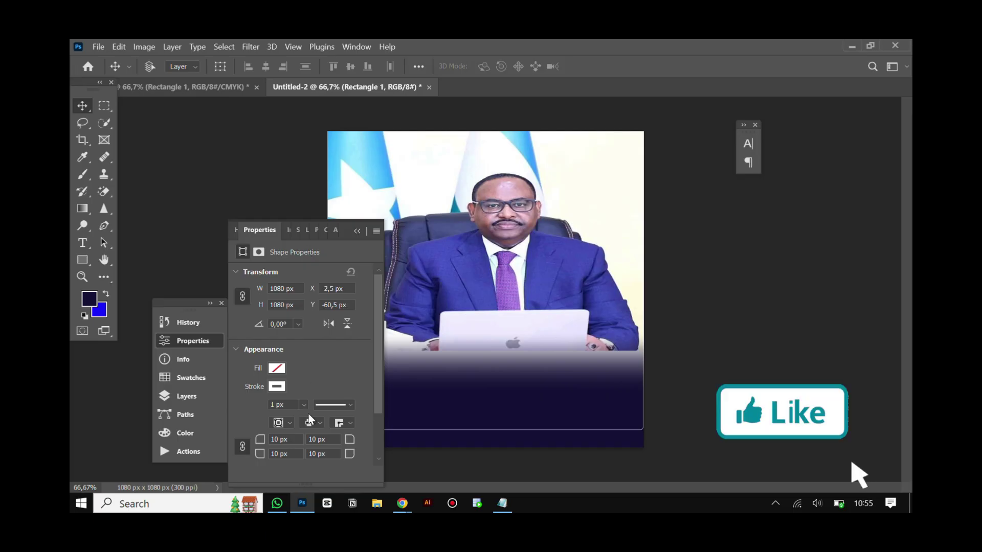
- Set the rectangle's stroke width to 5 px and style it as a dotted line with dash 1 and gap 1
double_click(275, 405)
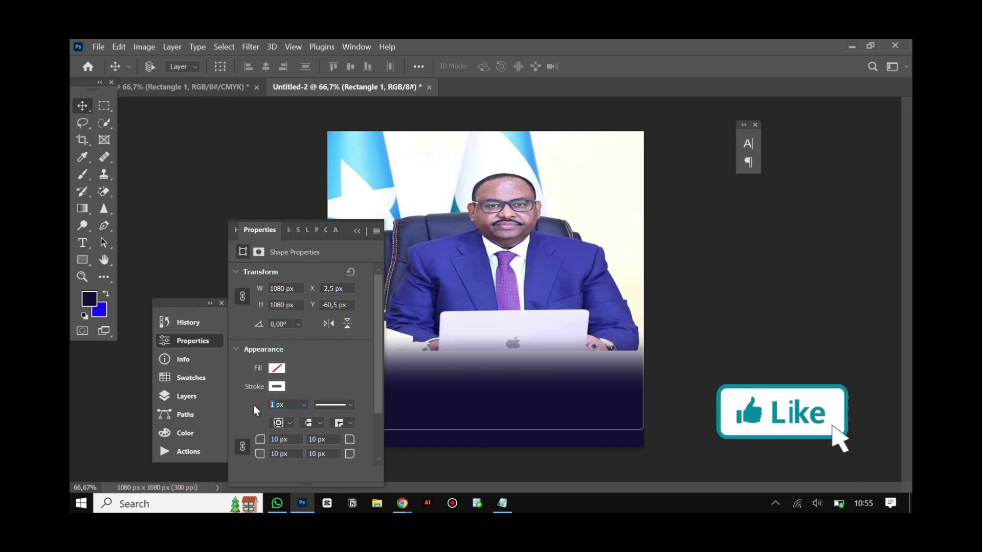
type("5")
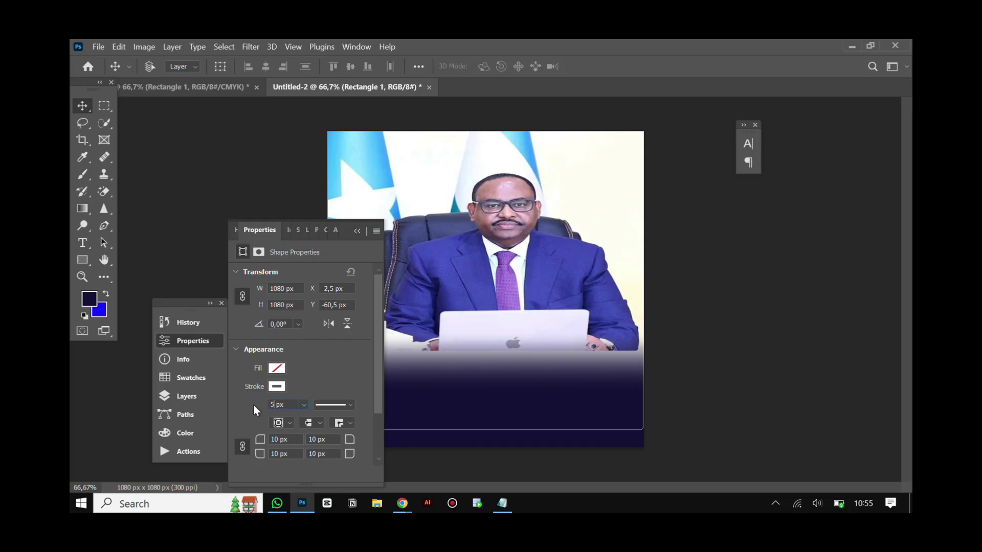
left_click(351, 405)
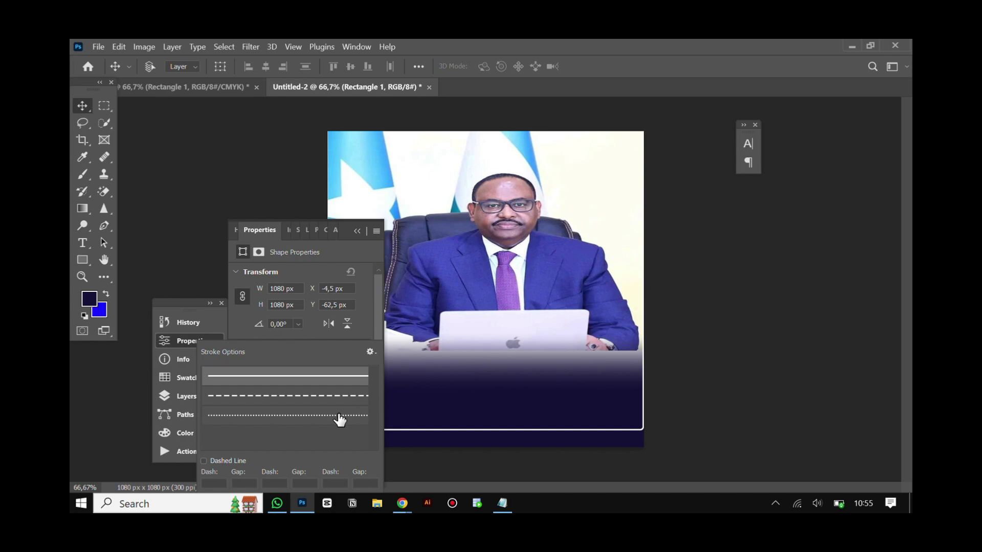
left_click(339, 417)
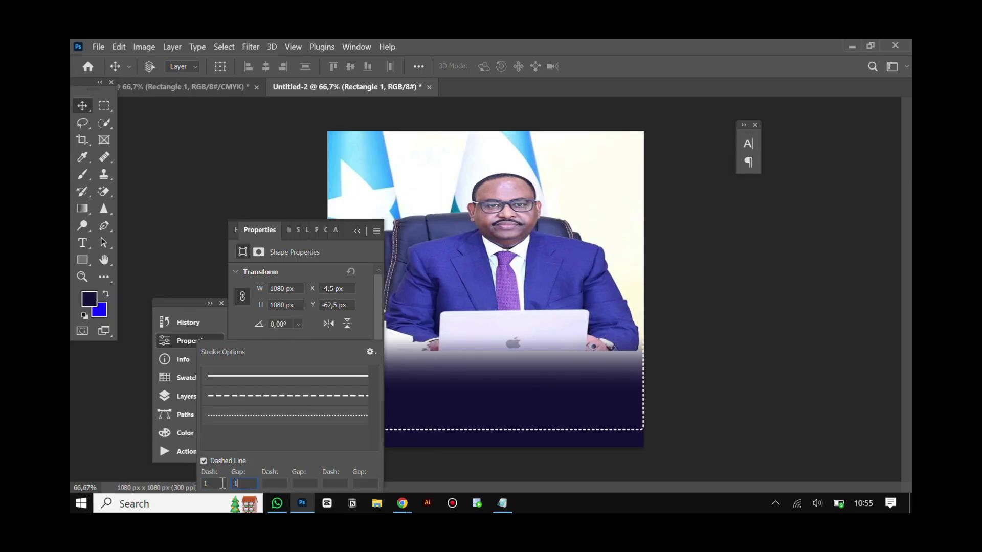
key("Return")
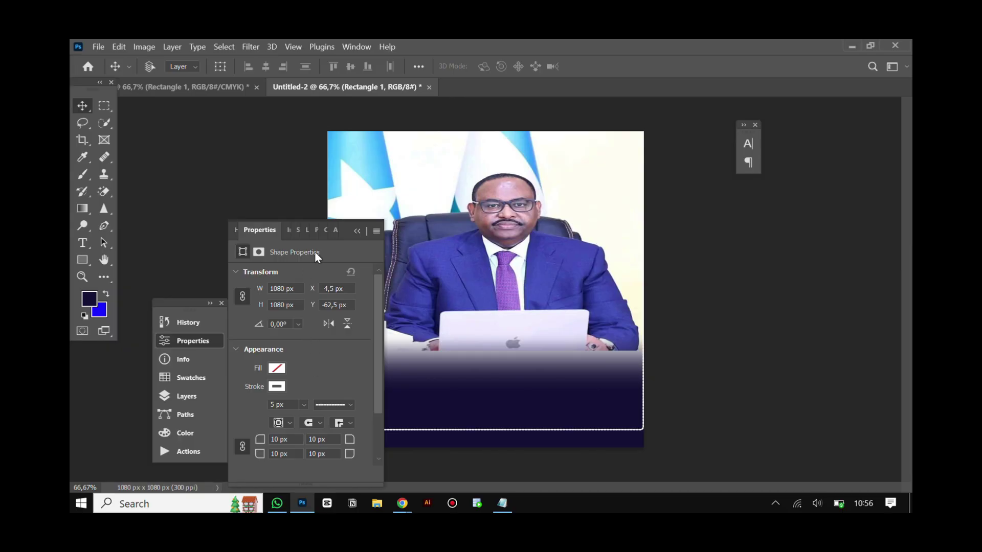
left_click(357, 232)
- Compare with the reference, then scale the dotted frame to about 99.26% width and 111.71% height so only its vertical sides cross the canvas
left_click(209, 87)
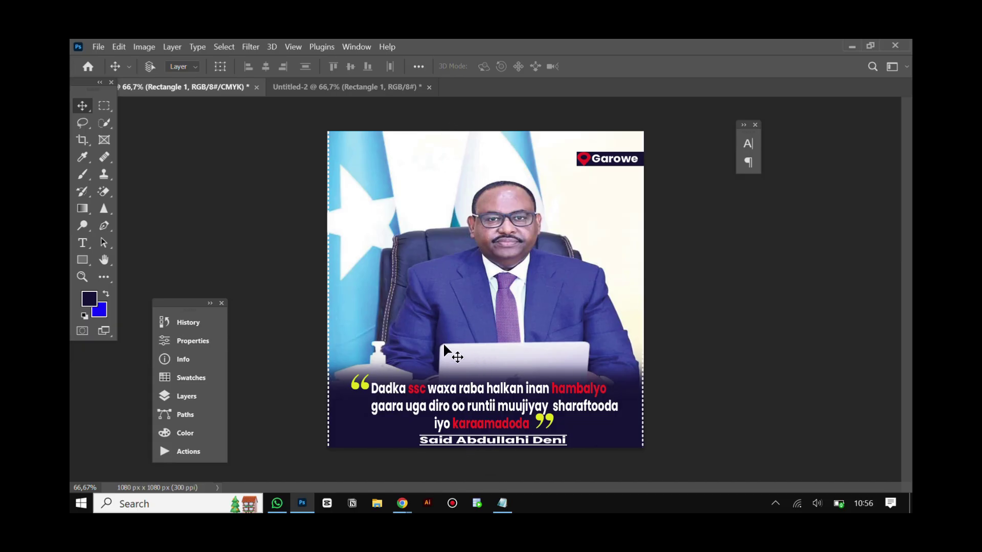
left_click(372, 91)
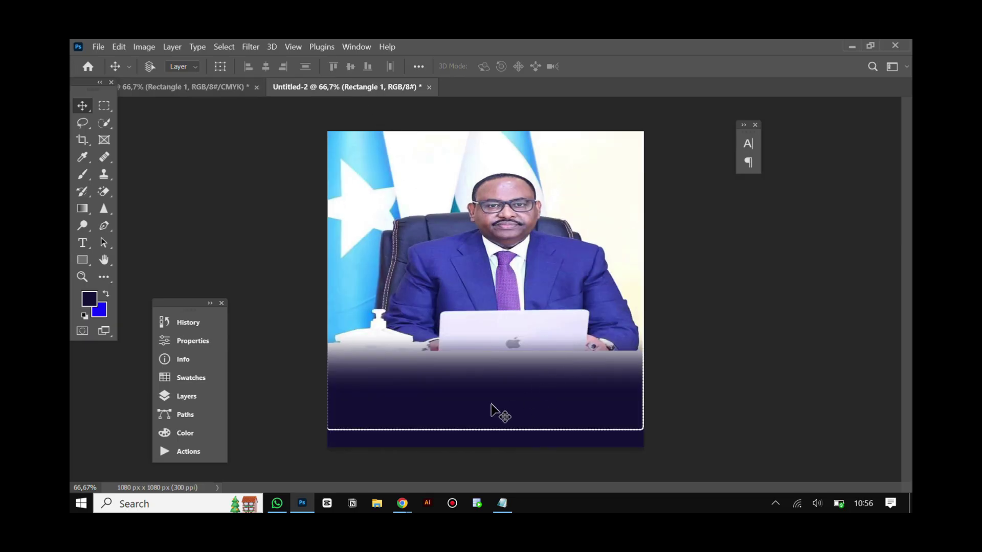
key("ctrl+t")
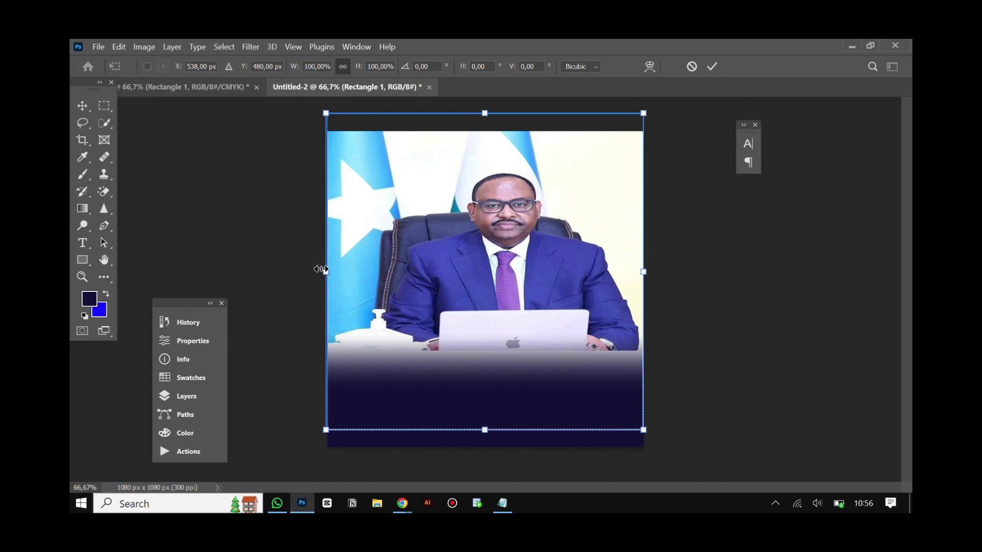
left_click_drag(326, 272, 331, 275)
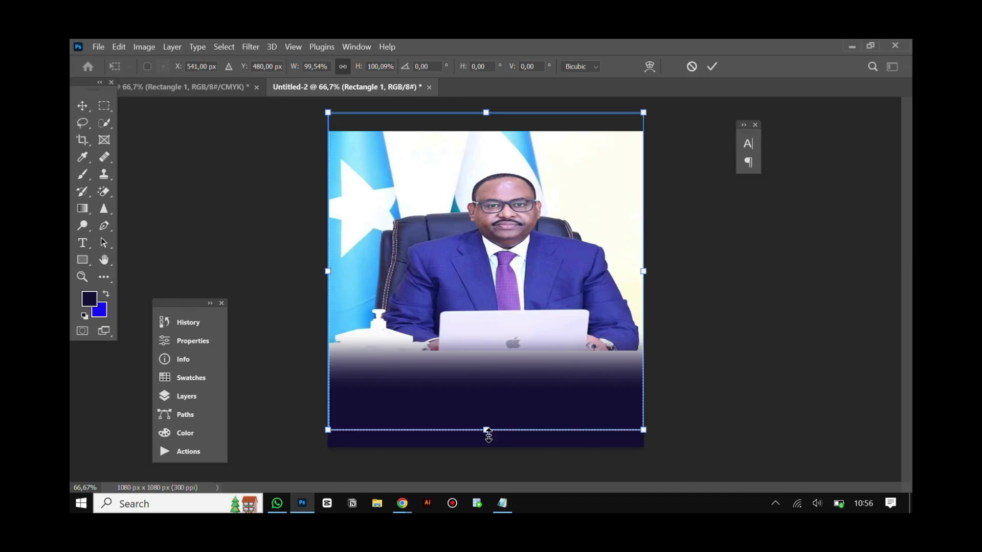
left_click_drag(487, 432, 487, 468)
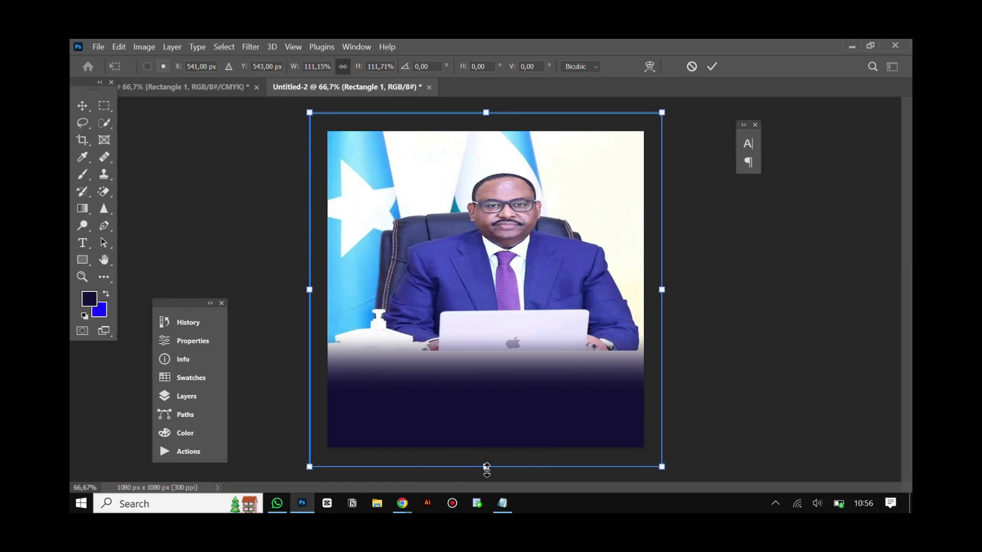
left_click_drag(310, 289, 333, 295)
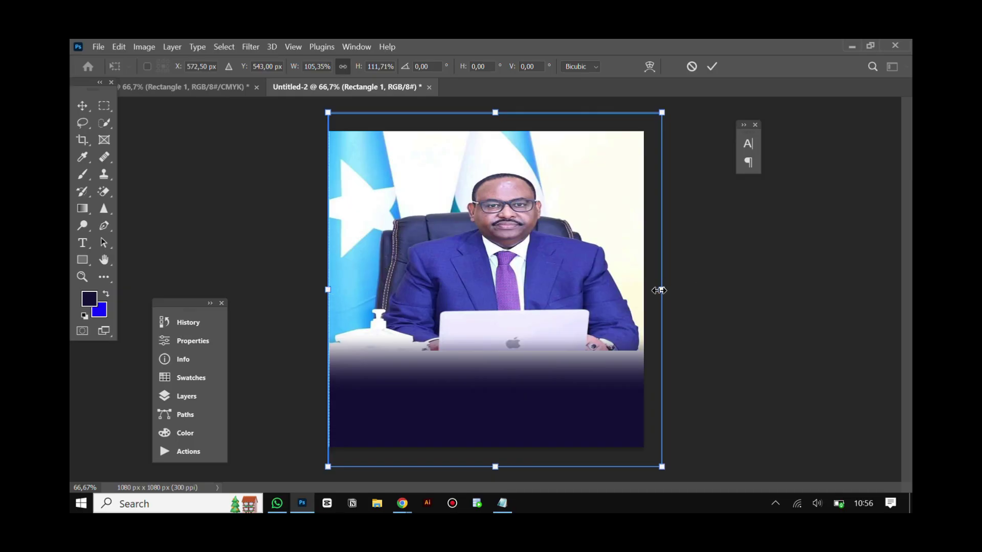
left_click_drag(660, 290, 639, 295)
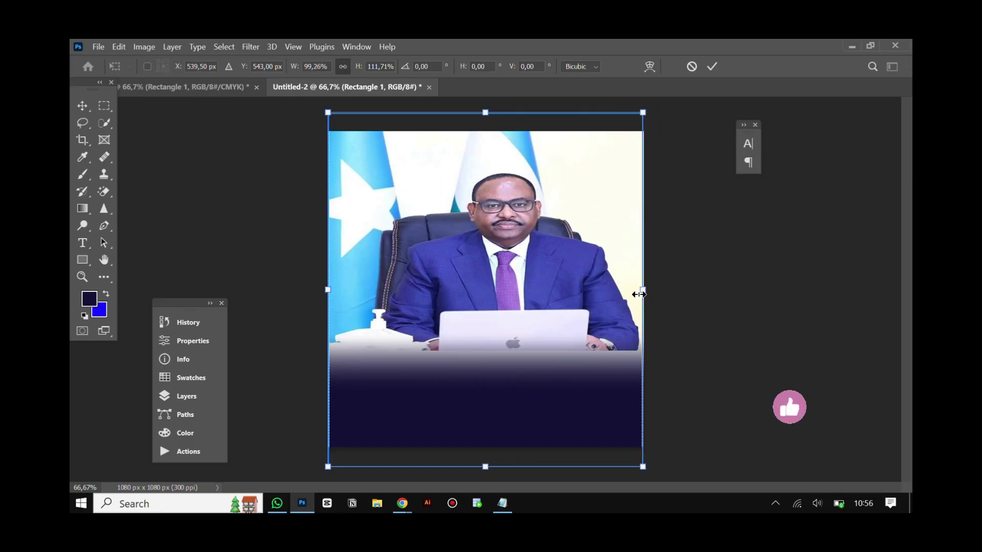
left_click(712, 66)
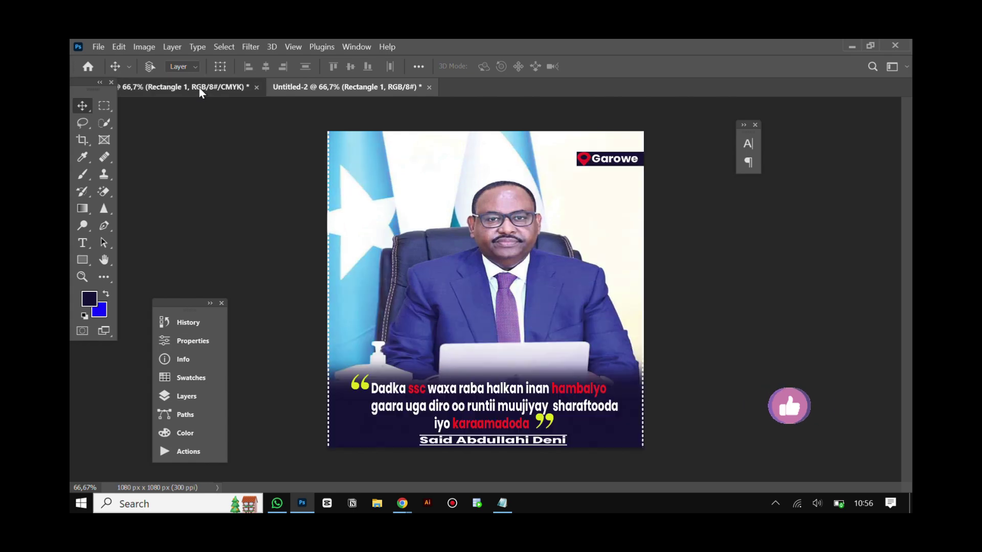
- Check the reference poster, then copy the three-line quote from "Dadka ssc" to "iyo karaamadoda" in Notepad and return to Photoshop
left_click(201, 91)
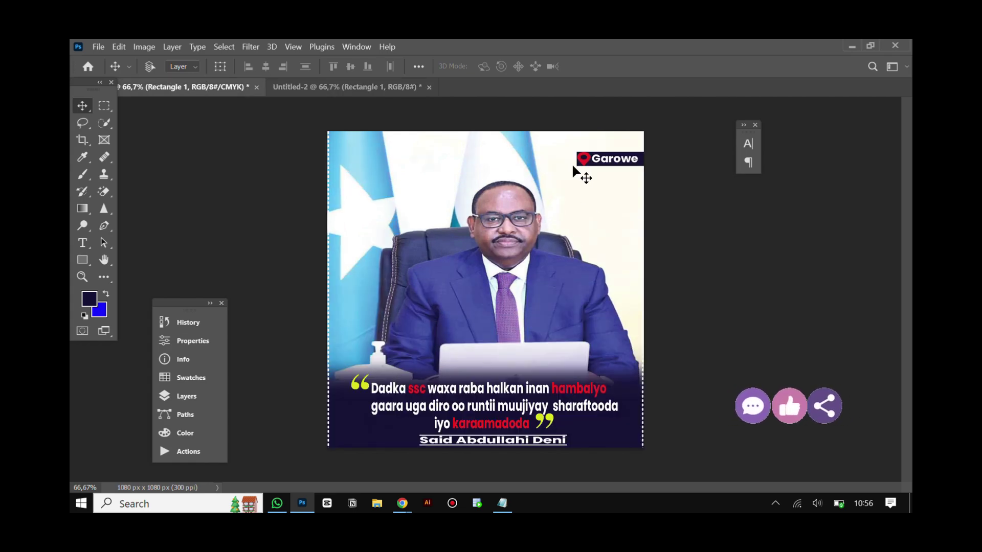
left_click(363, 95)
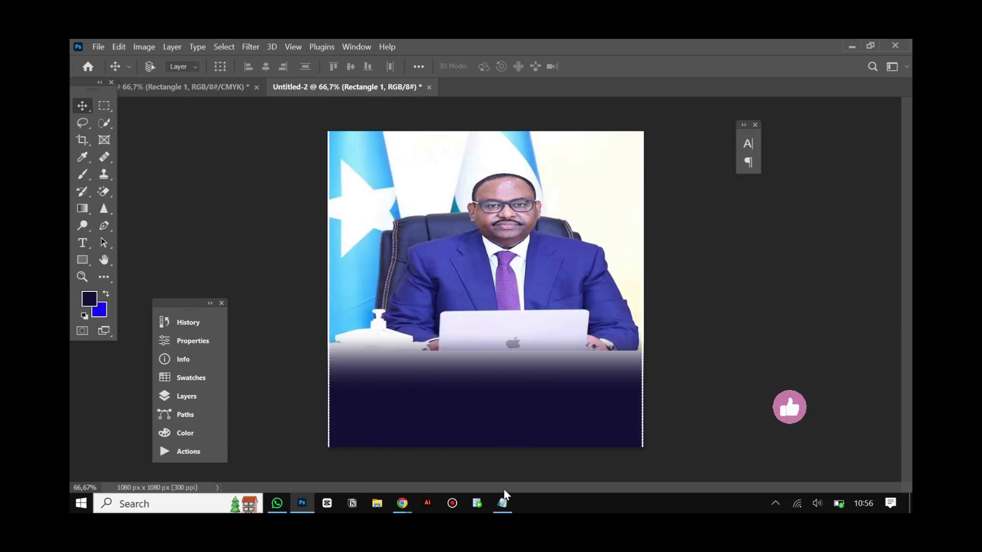
left_click(502, 504)
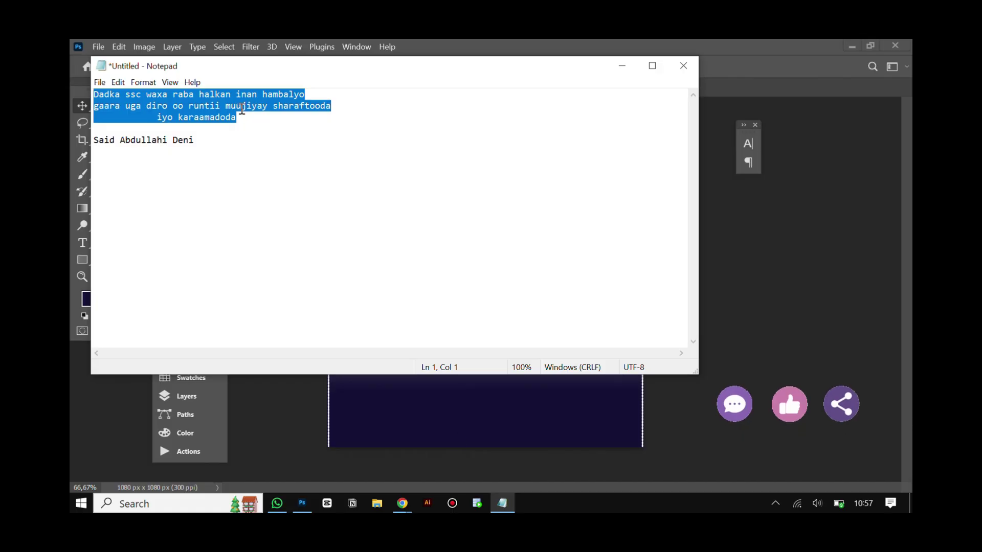
left_click(250, 119)
left_click_drag(251, 120, 106, 93)
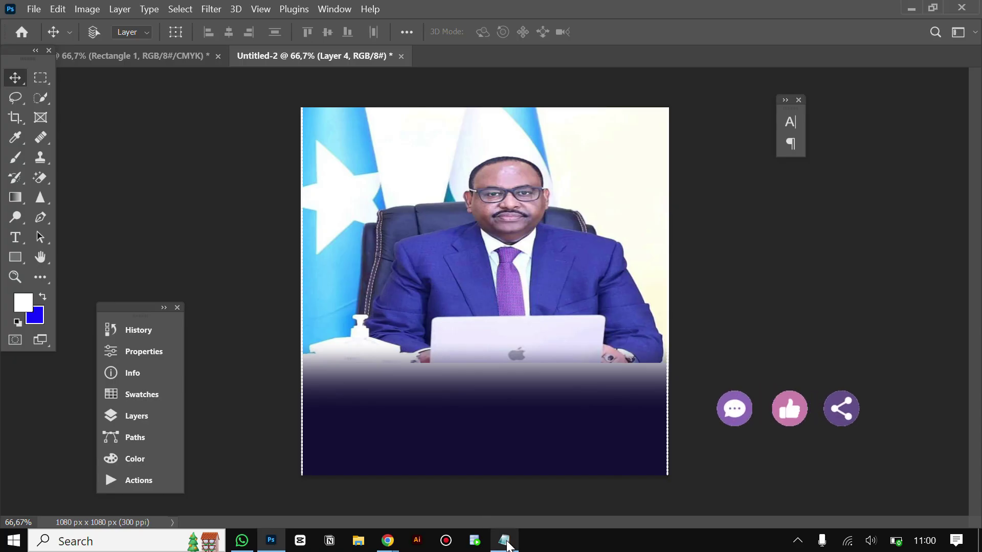
left_click(505, 506)
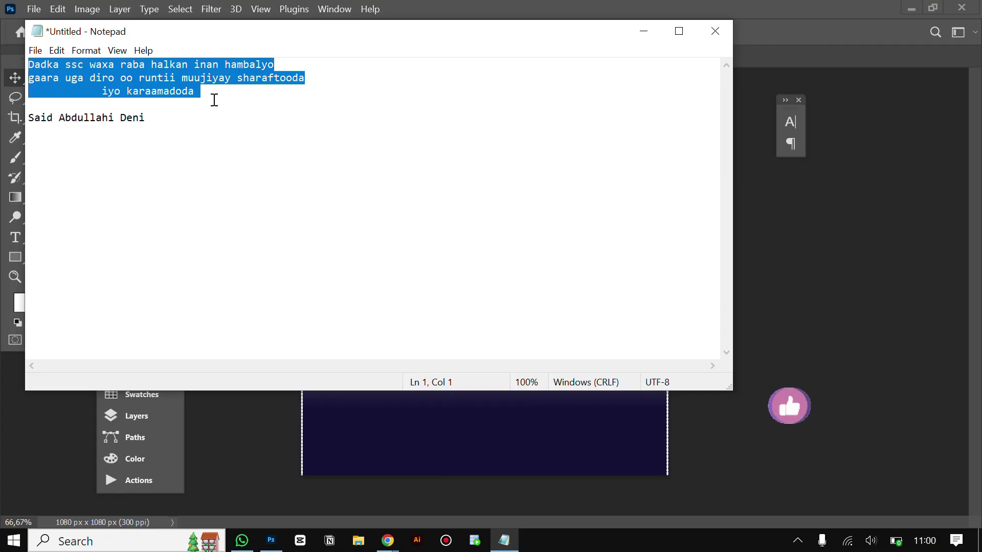
left_click(214, 100)
left_click_drag(194, 91, 16, 56)
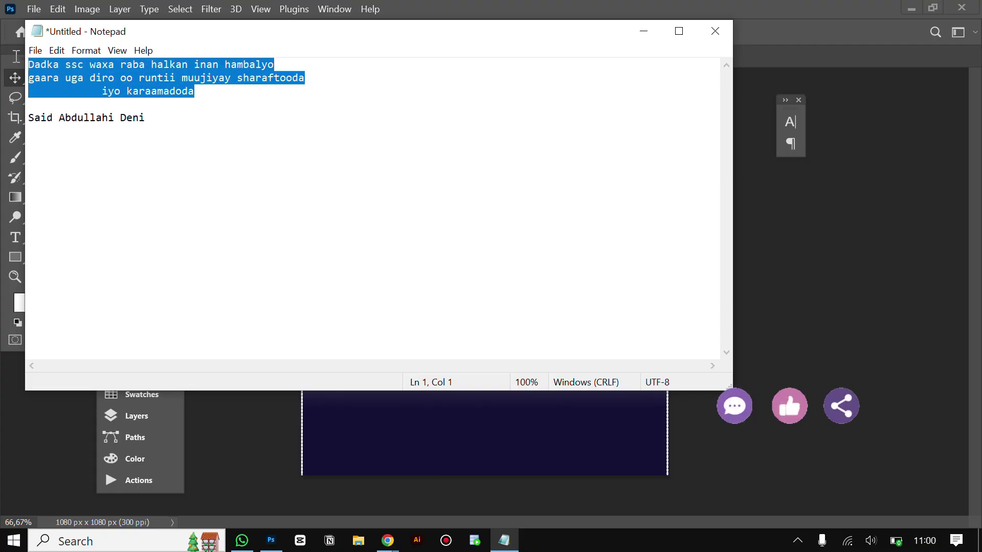
left_click(645, 31)
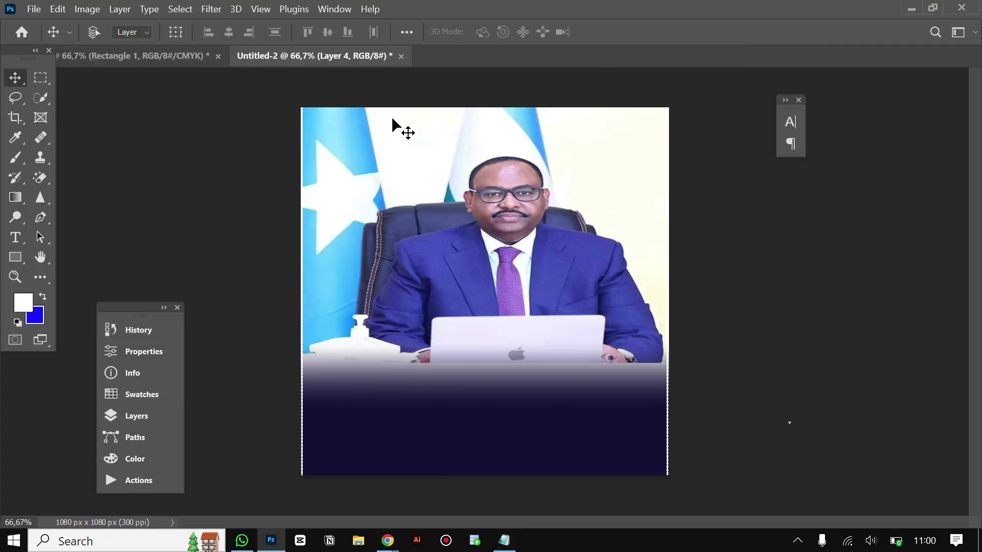
- Place the copied three-line quote as white Poppins Bold 12 pt text on the navy area of the new poster
left_click(16, 239)
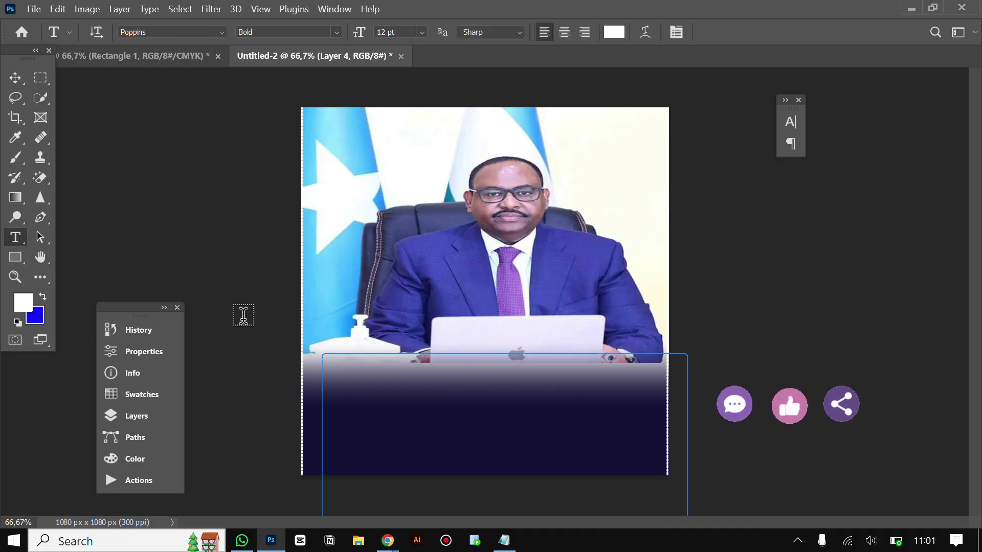
left_click(368, 394)
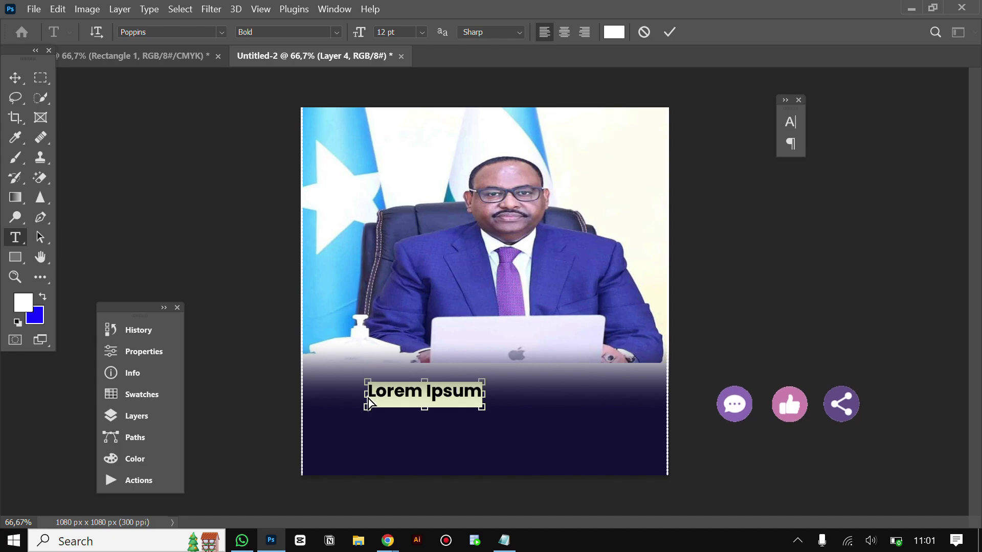
type("Dadka ssc waxa raba halkan inan gaara uga diro oo runtii muujiyay iyo karaamadoda")
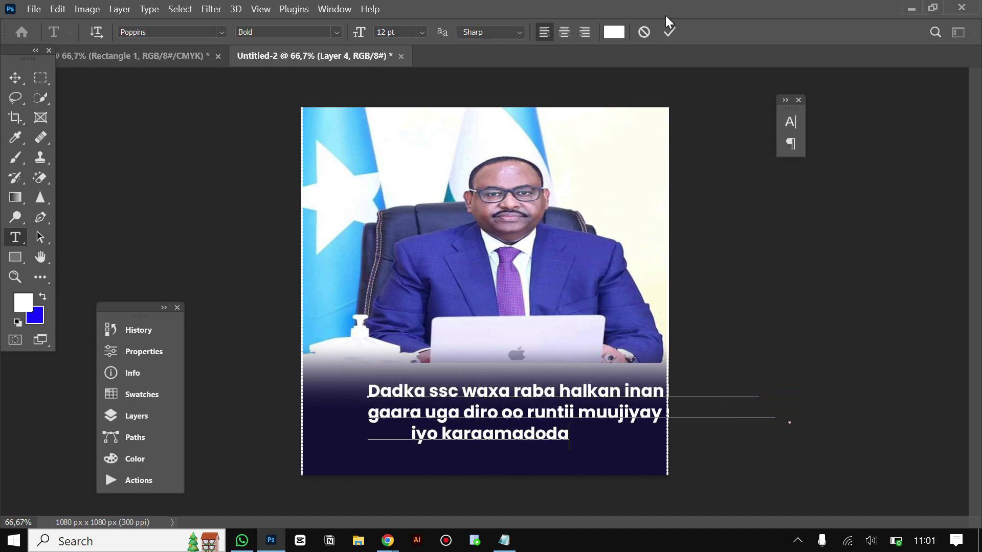
left_click(672, 31)
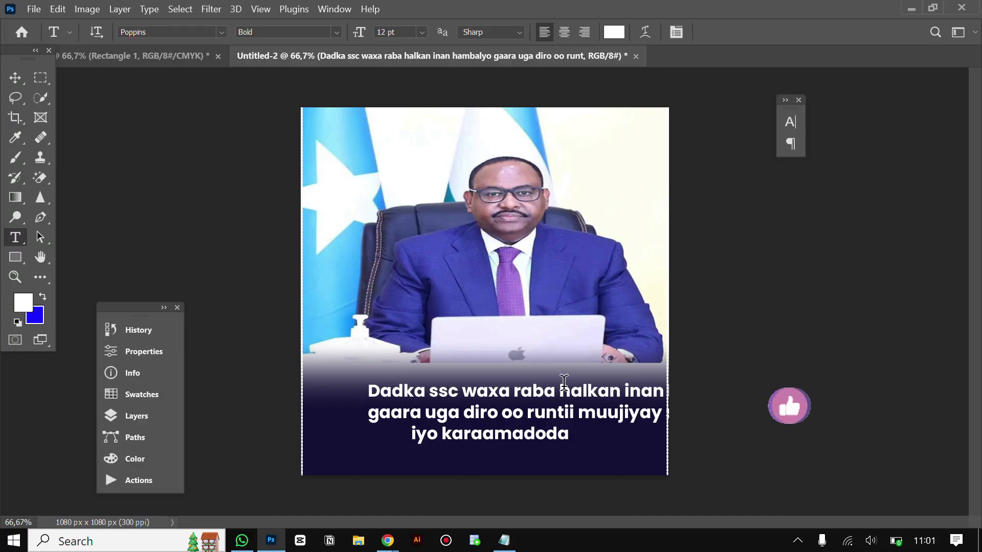
- Squeeze the quote text to about 64.13% width and centre it horizontally at about X 540 px, Y 907 px
key("ctrl+t")
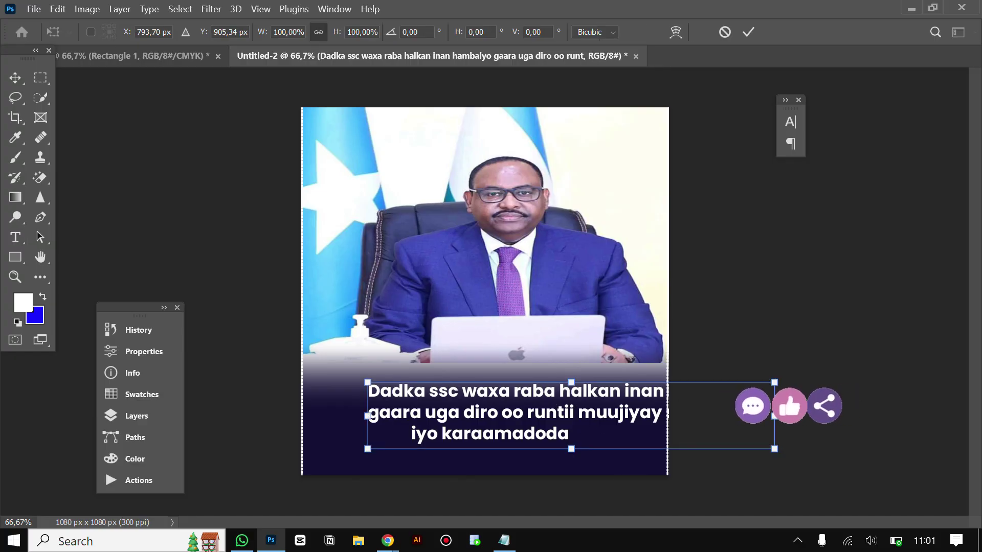
left_click_drag(775, 417, 627, 434)
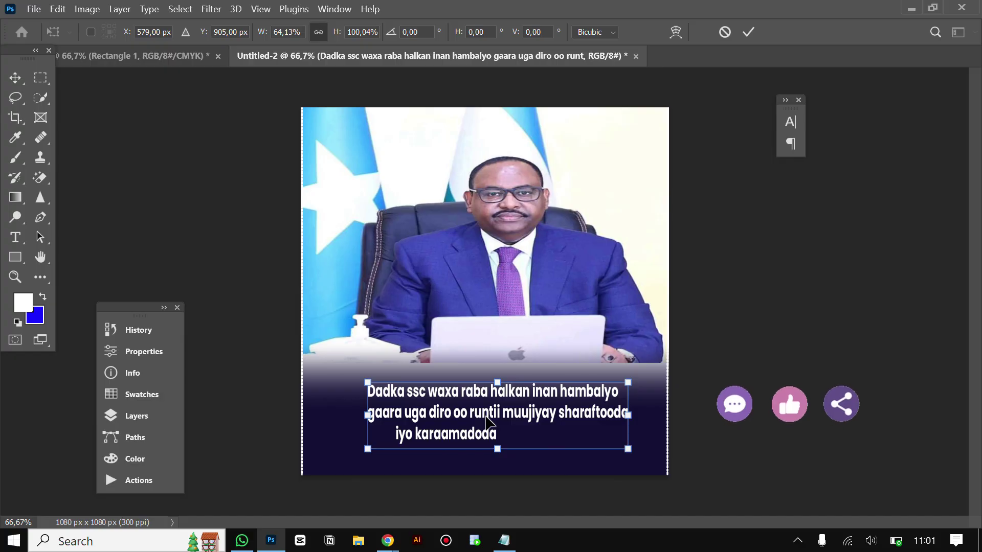
left_click_drag(486, 422, 475, 423)
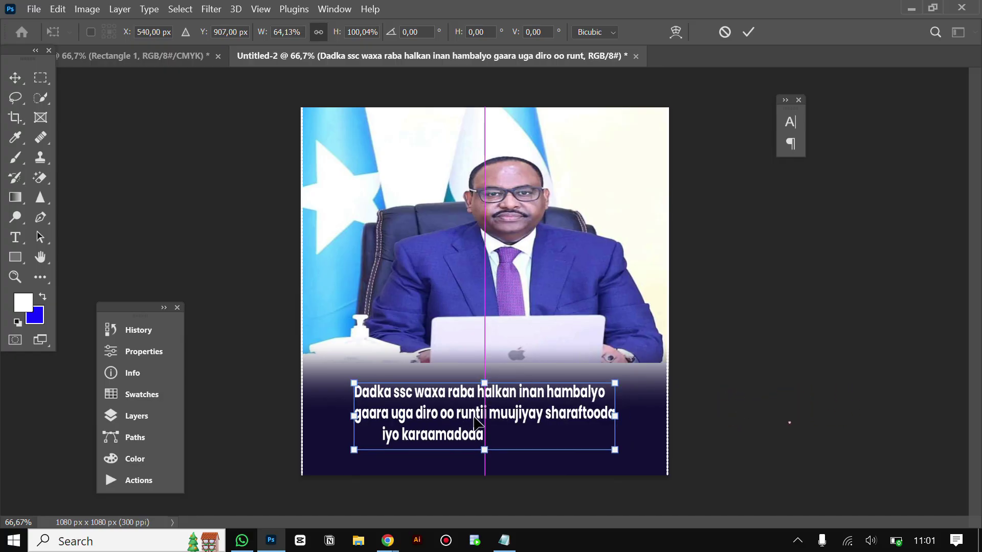
left_click(748, 34)
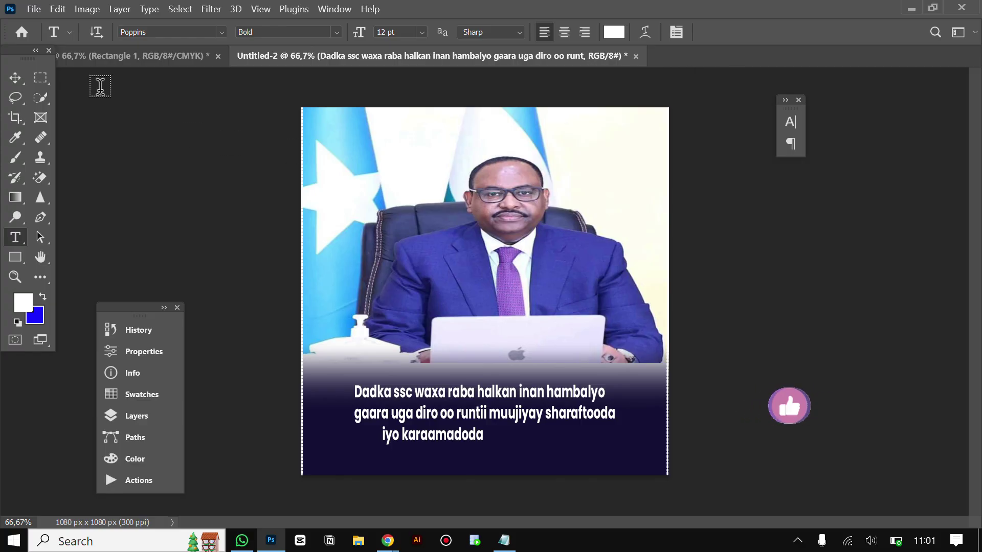
- Compare with the reference, then indent the last line "iyo karaamadoda" with spaces so it sits centred under the quote
left_click(137, 56)
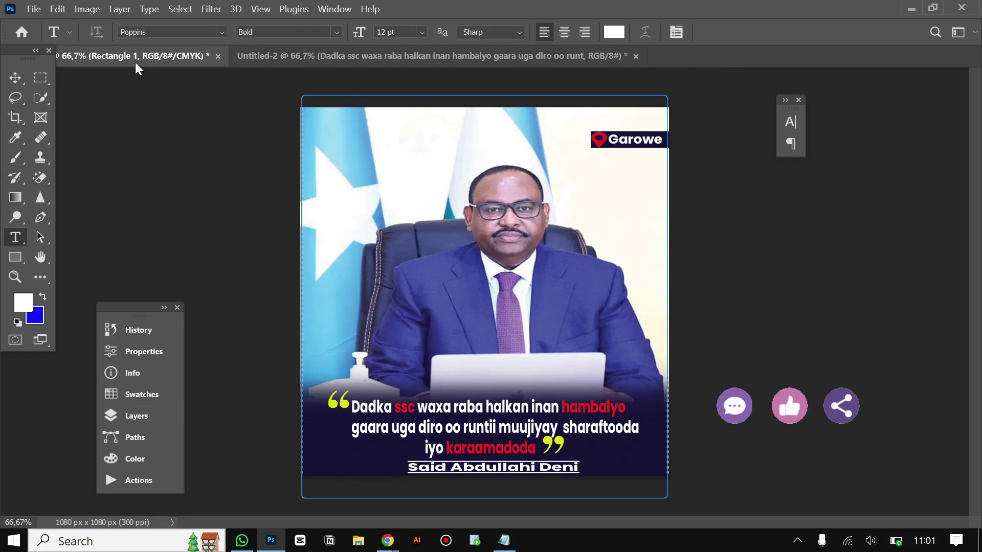
left_click(432, 57)
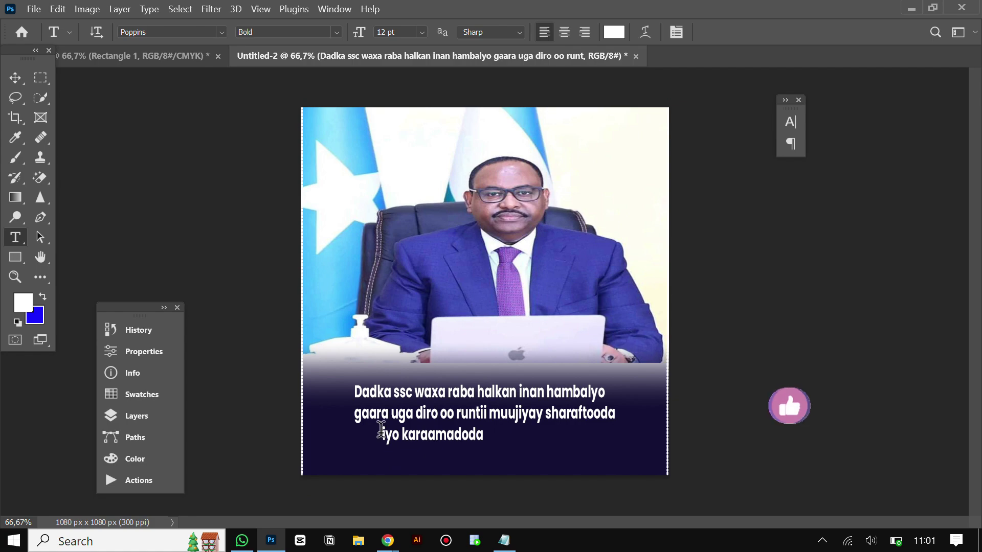
left_click(381, 431)
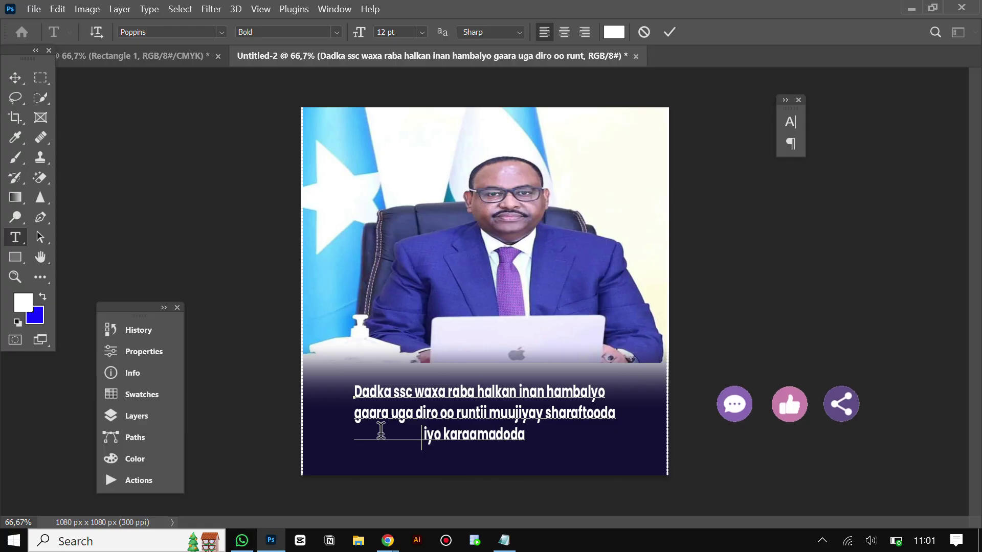
left_click(668, 34)
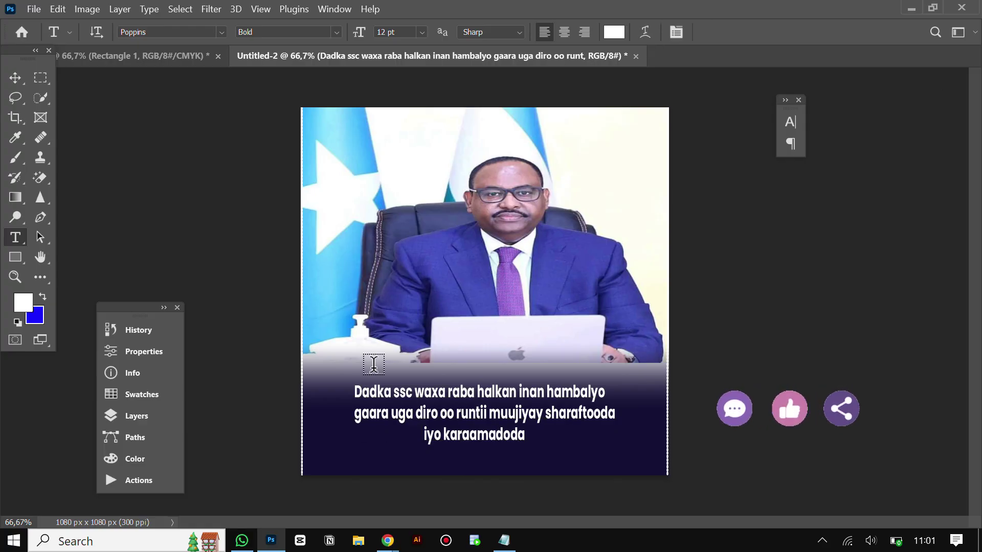
- Check the reference's highlighted words, then colour the word "ssc" in the quote's first line red
left_click(183, 64)
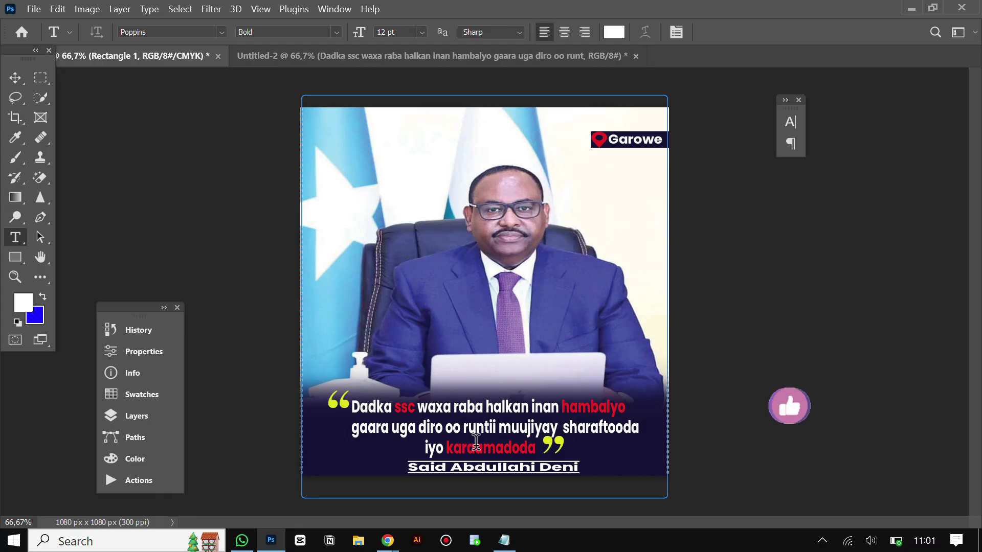
left_click(515, 58)
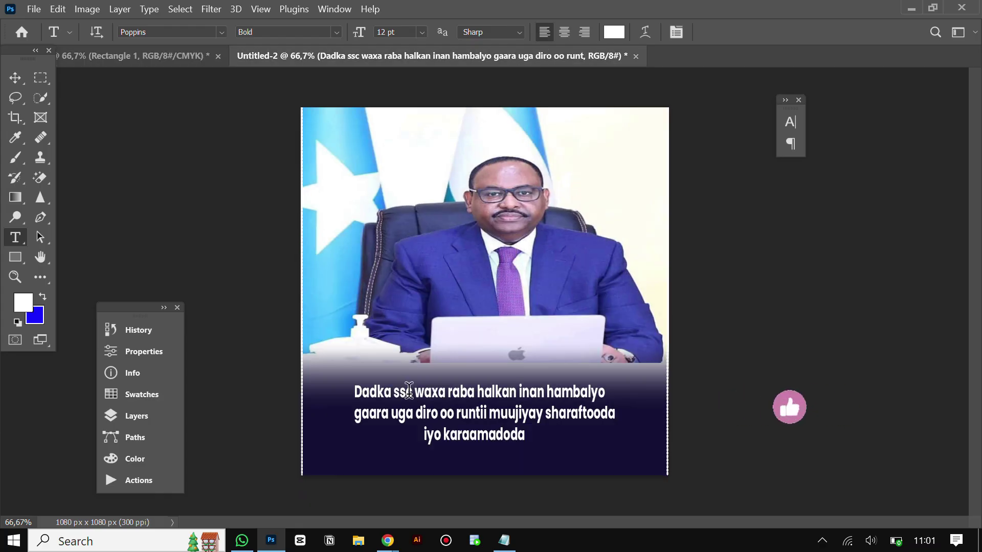
left_click(412, 393)
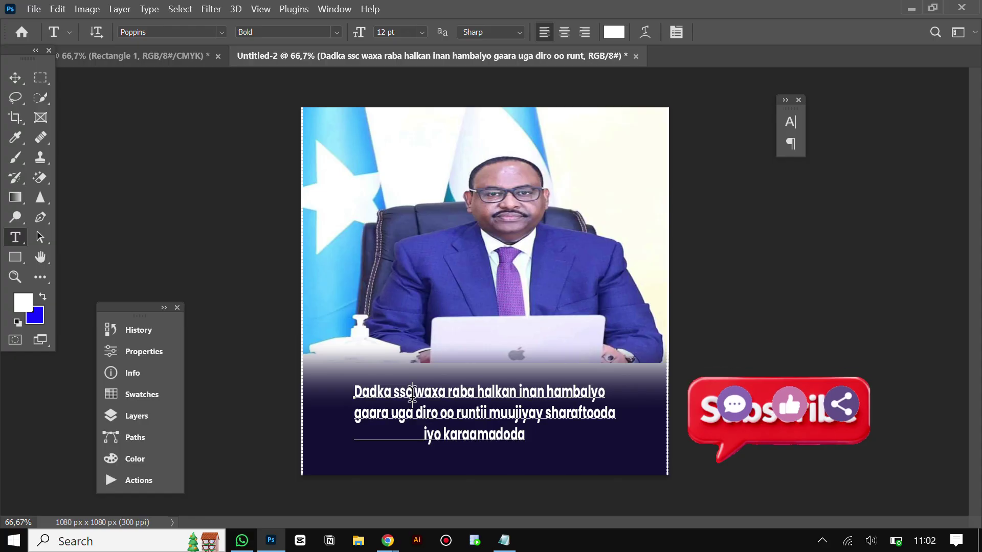
left_click_drag(412, 394, 397, 394)
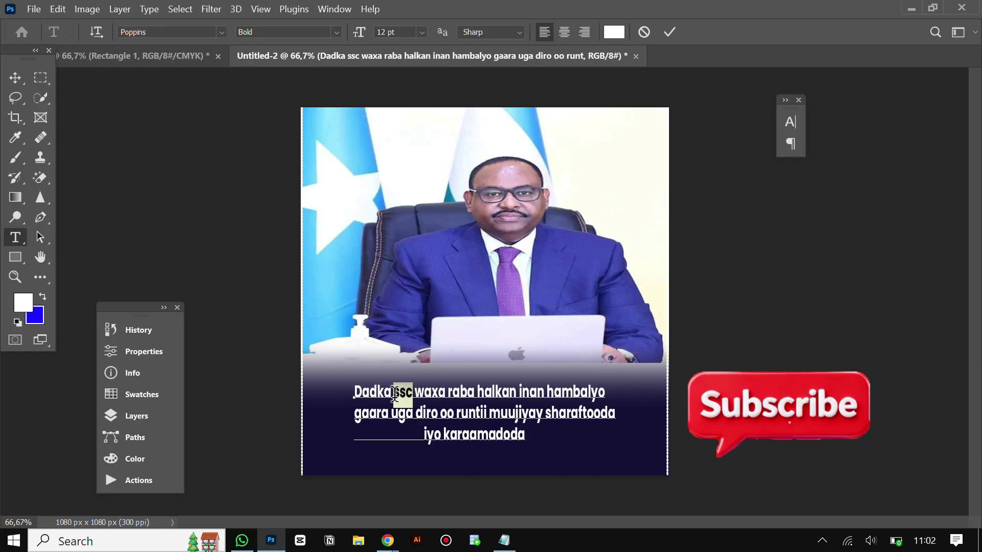
left_click(614, 32)
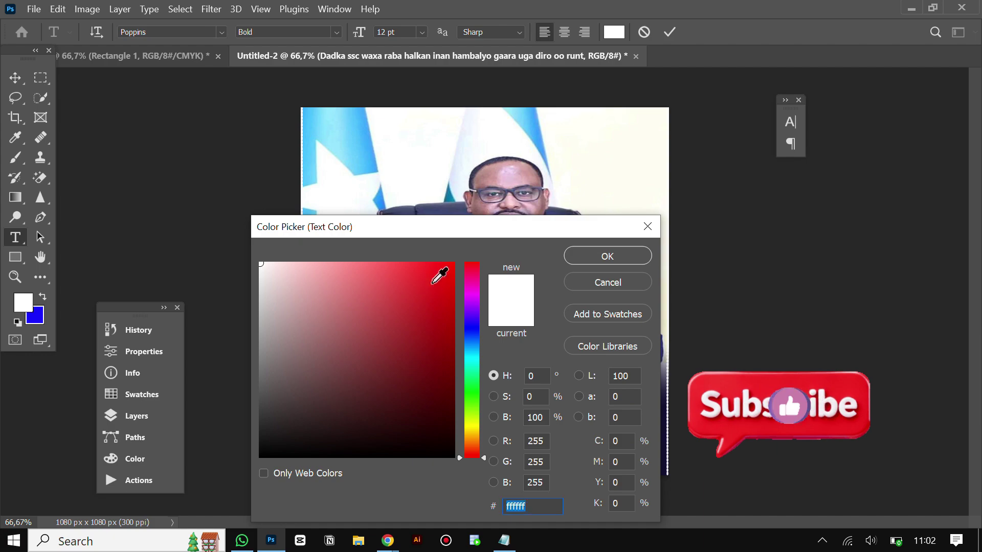
left_click(431, 283)
left_click_drag(569, 233, 610, 258)
left_click(610, 260)
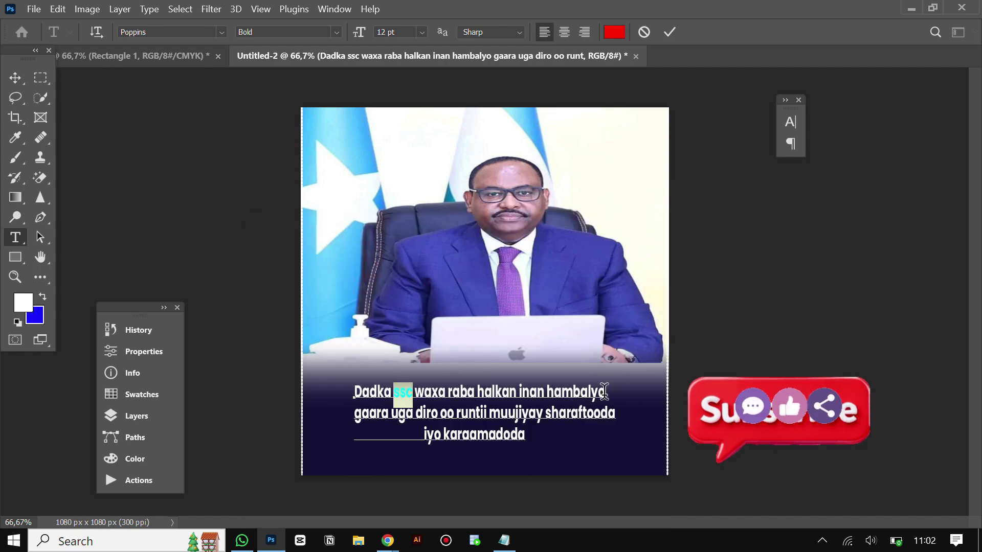
- Colour the word "hambalyo" at the end of the quote's first line red
left_click_drag(605, 394, 546, 393)
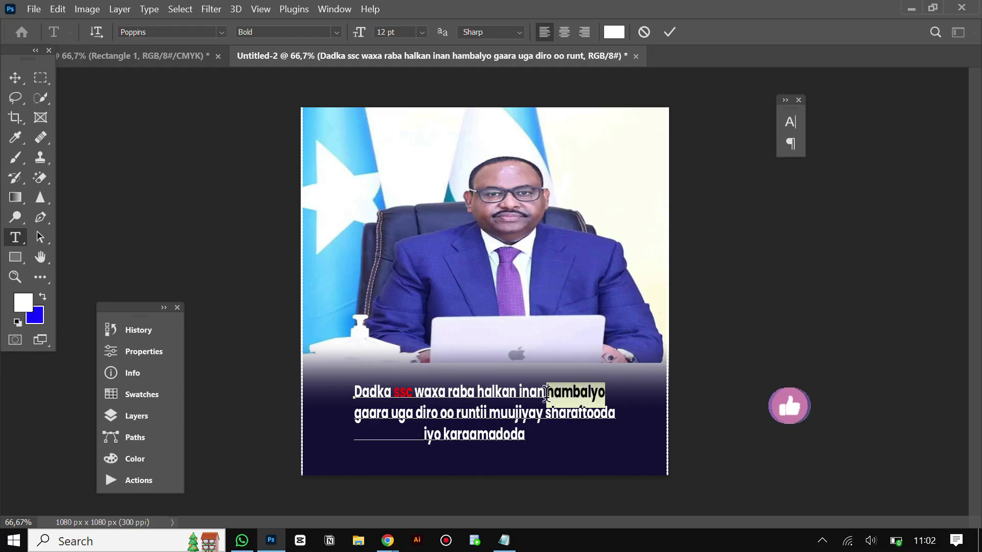
left_click(612, 31)
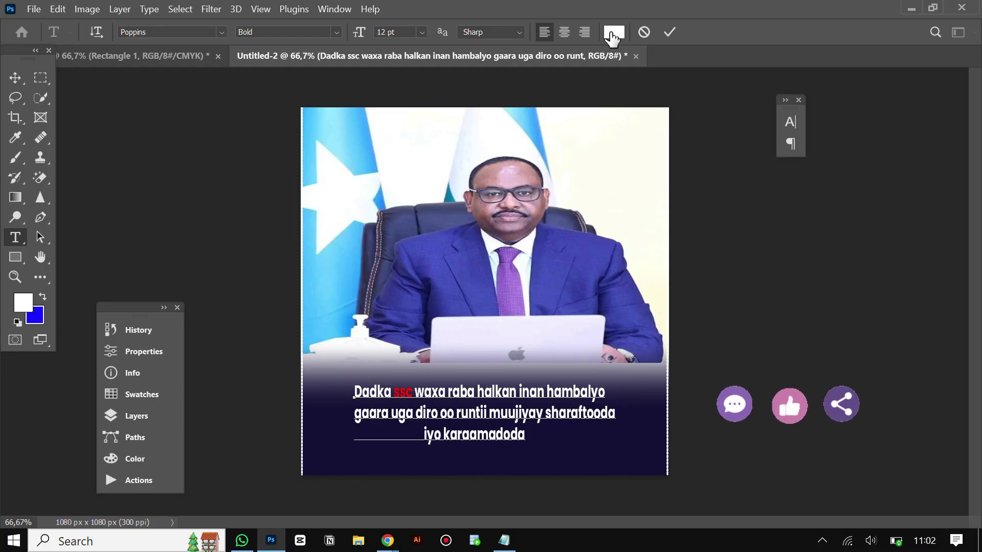
mouse_move(443, 271)
left_mouse_down()
mouse_move(553, 219)
mouse_move(612, 261)
left_mouse_up()
left_click(611, 259)
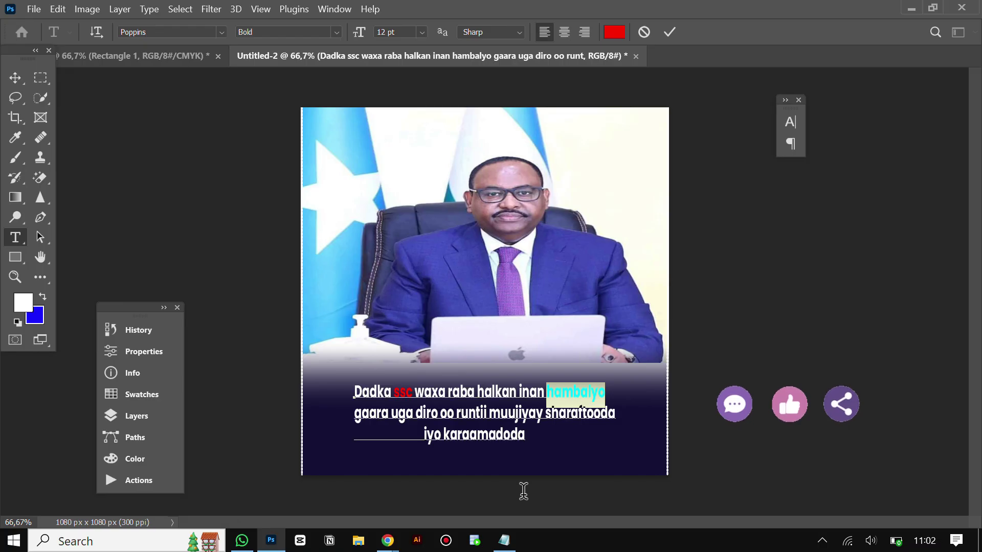
- Colour the word "karaamadoda" in the quote's last line red, apply the text edits and compare with the reference poster
left_click(524, 435)
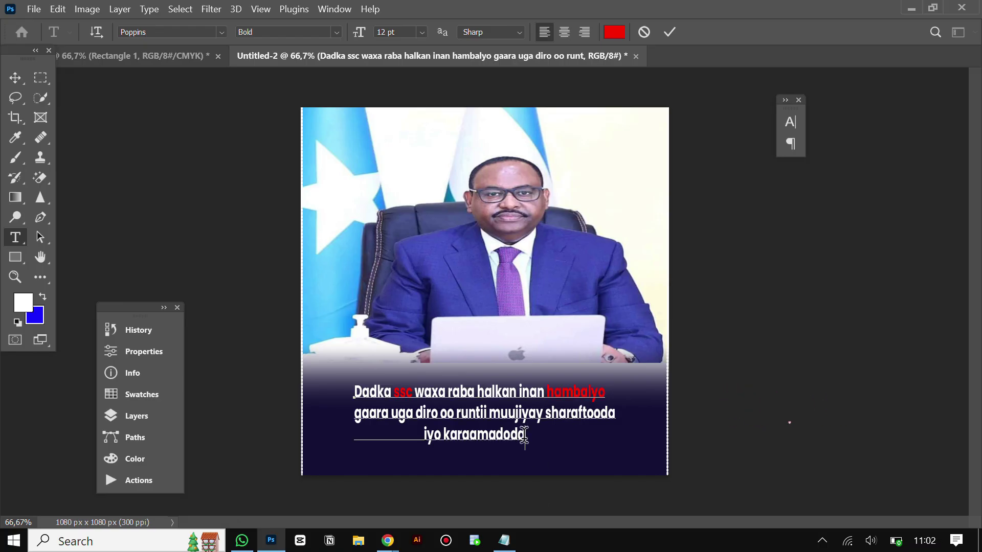
left_click_drag(524, 435, 442, 434)
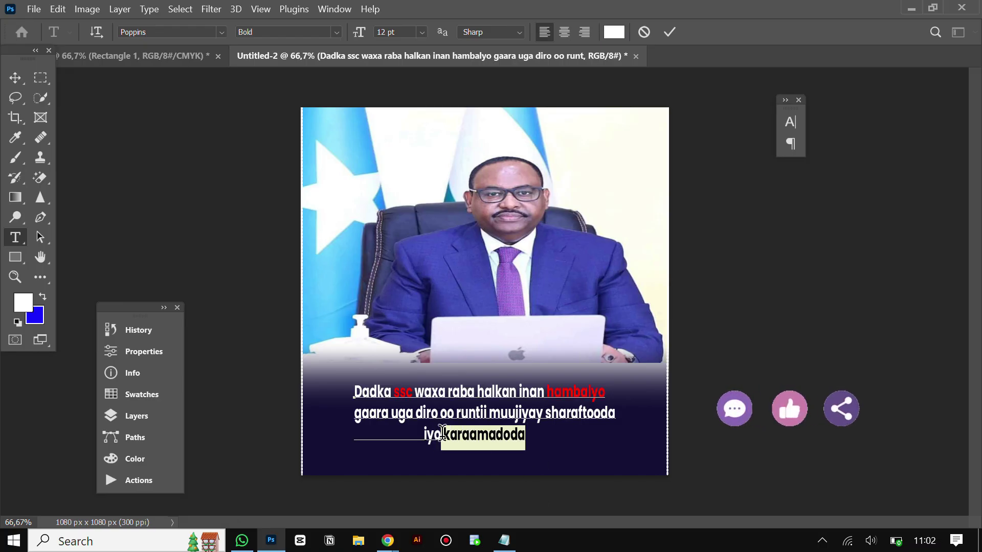
left_click(614, 32)
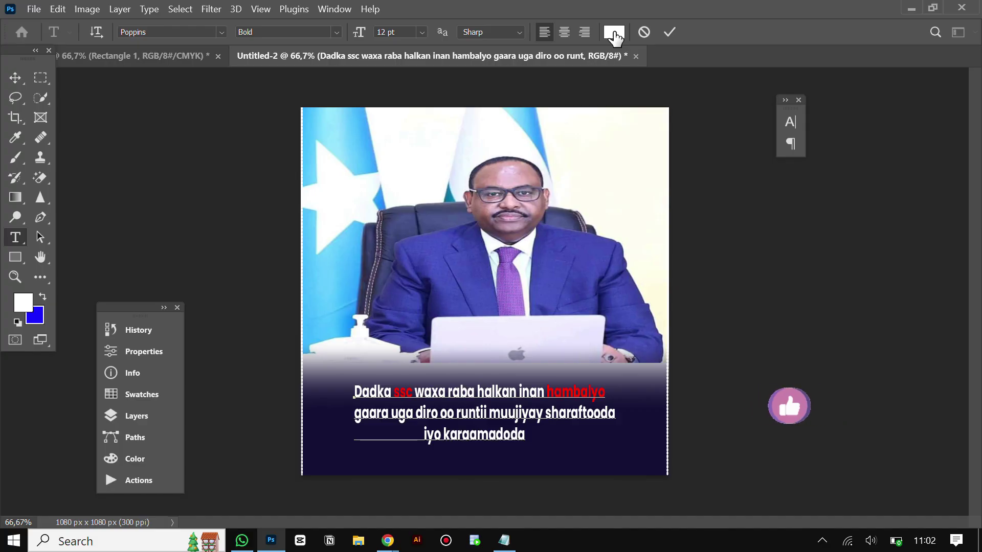
left_click_drag(438, 274, 636, 255)
left_click(637, 257)
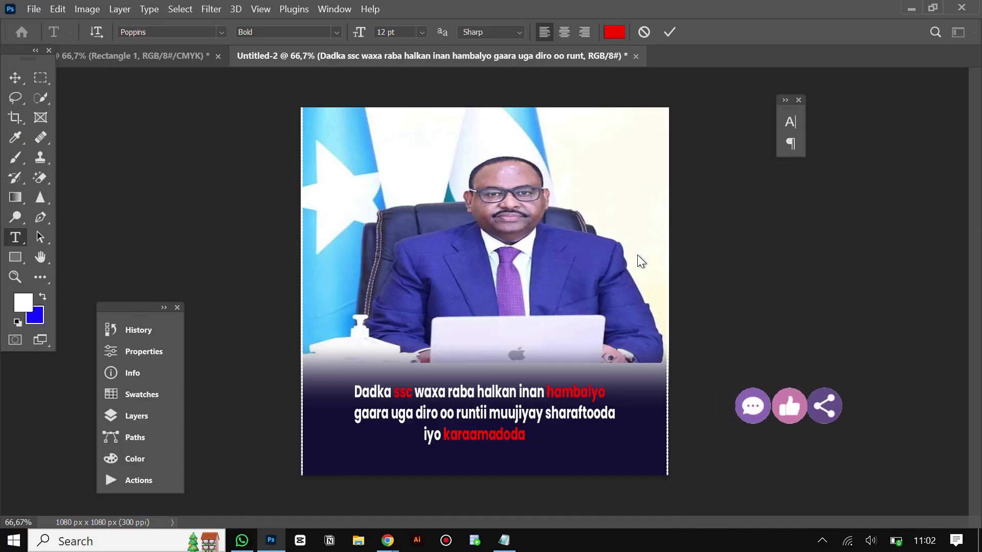
left_click(668, 34)
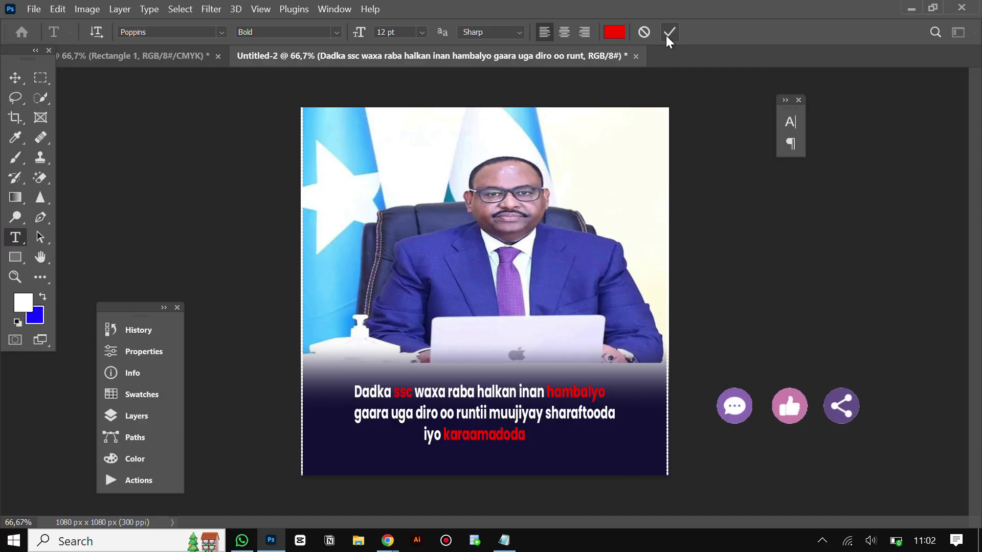
left_click(176, 62)
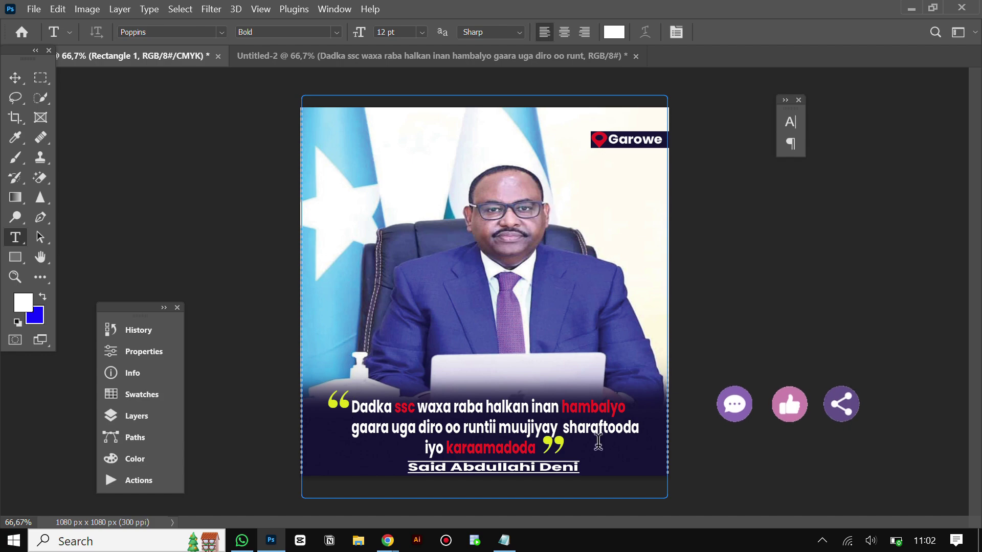
left_click(588, 58)
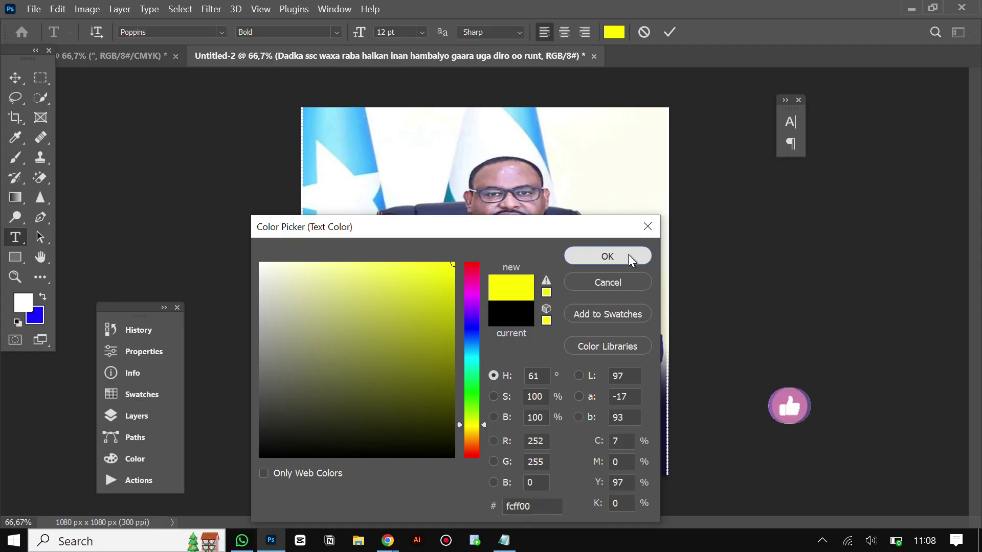
- Colour the opening quotation mark yellow (fcff00) and set its font to Bodoni MT Poster Compressed
left_click(608, 257)
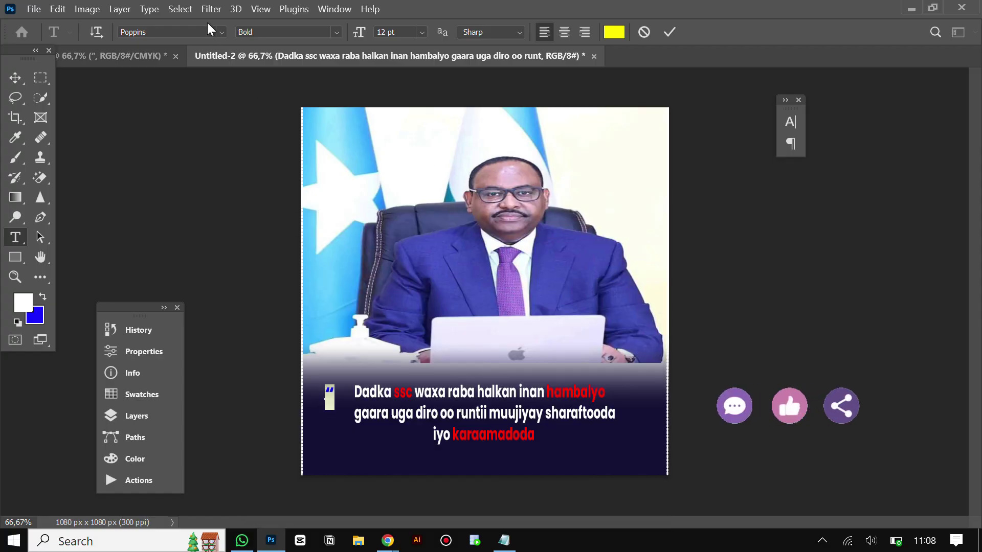
left_click(223, 32)
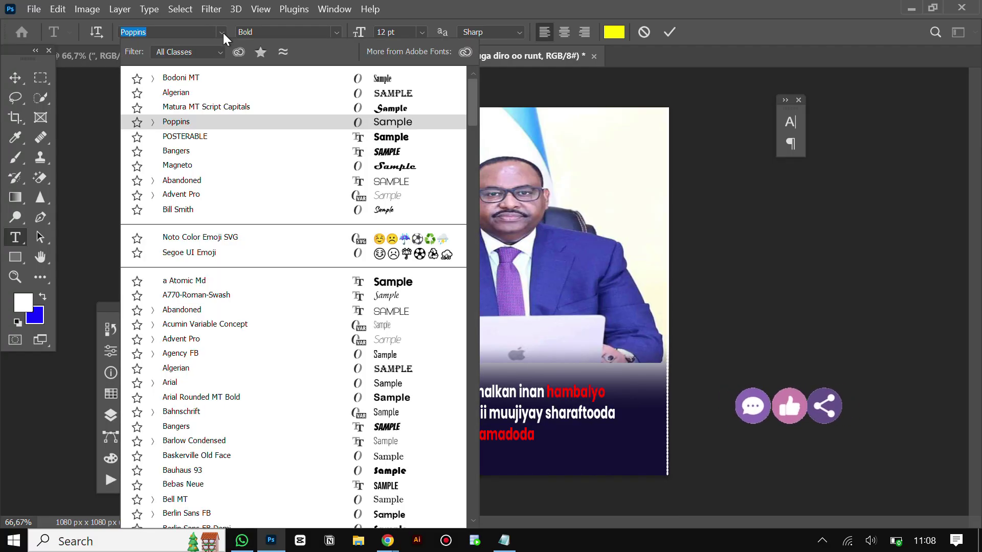
left_click(215, 82)
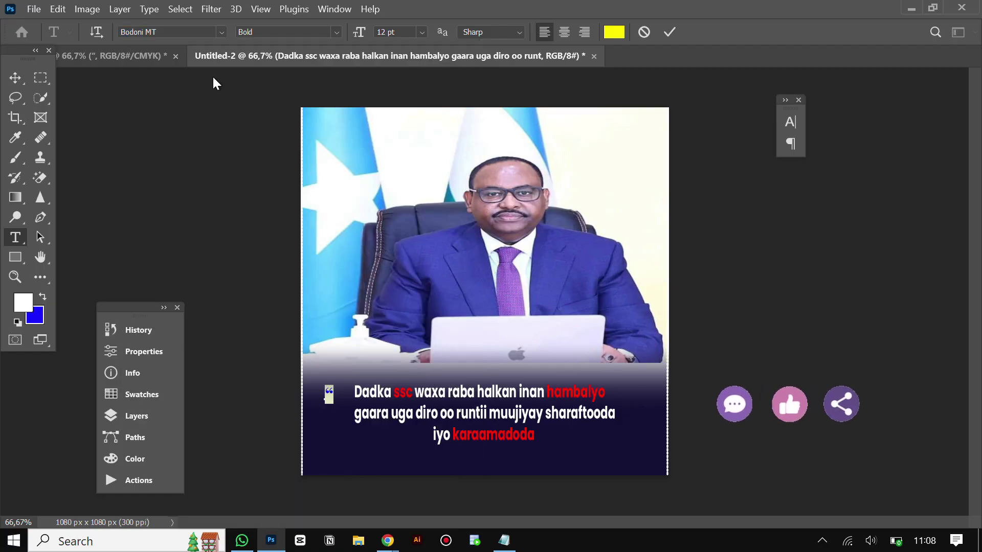
left_click(336, 32)
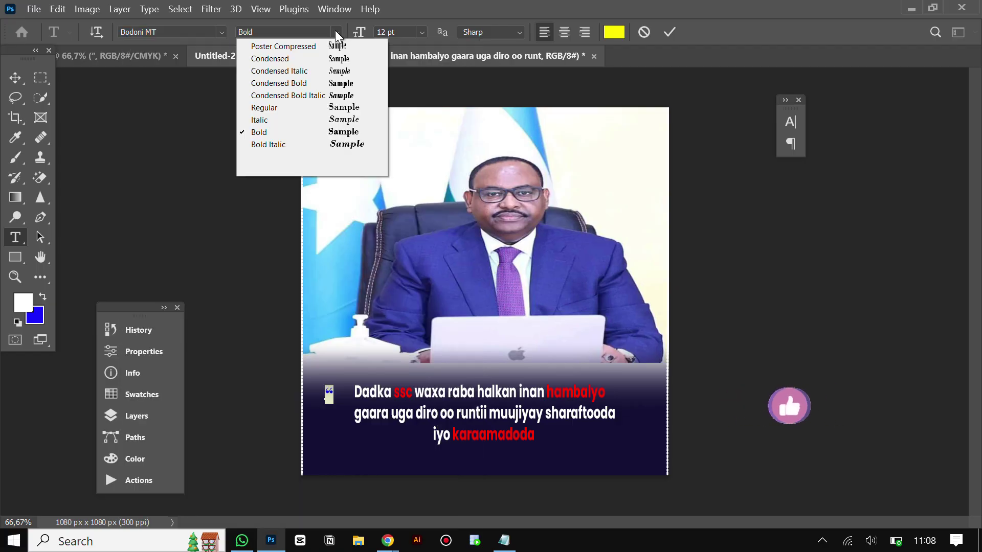
left_click(311, 51)
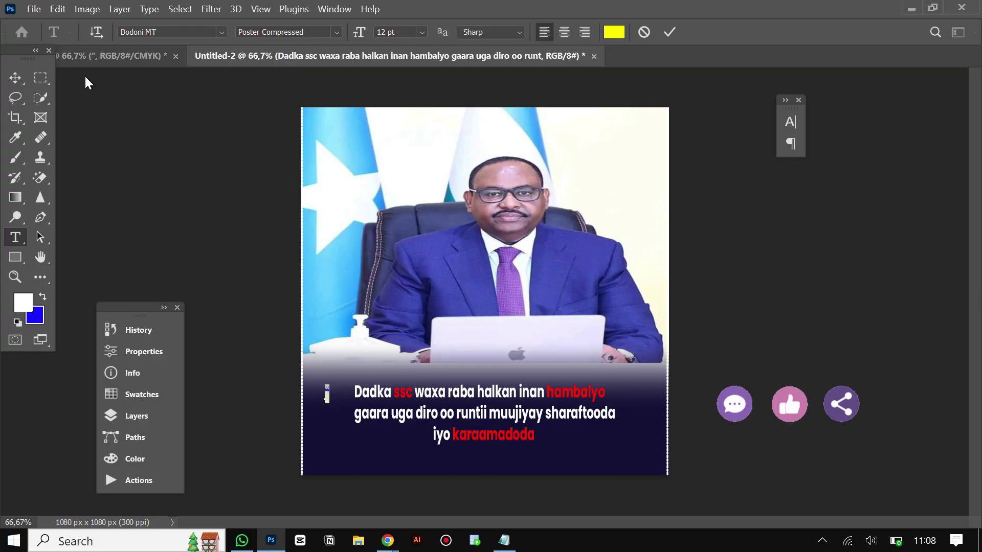
left_click(15, 81)
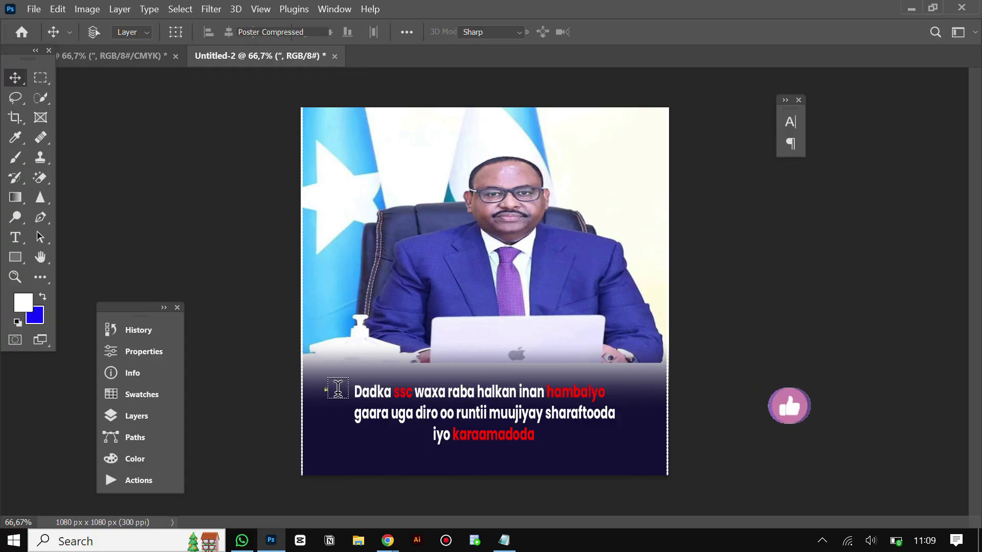
- Free-transform the opening quotation mark to 408% width and 216% height, raising it above the quote's first line
key("ctrl+t")
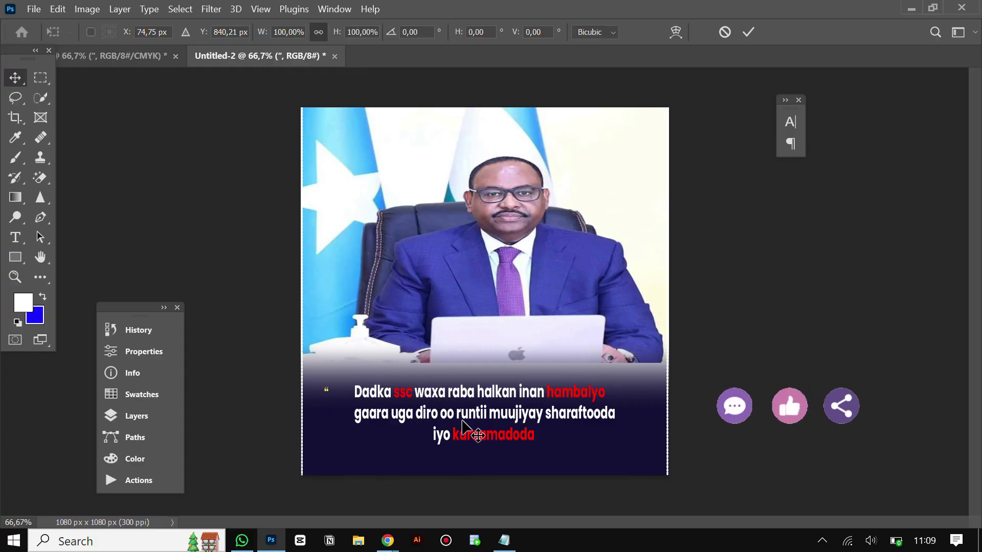
left_click_drag(331, 395, 333, 360)
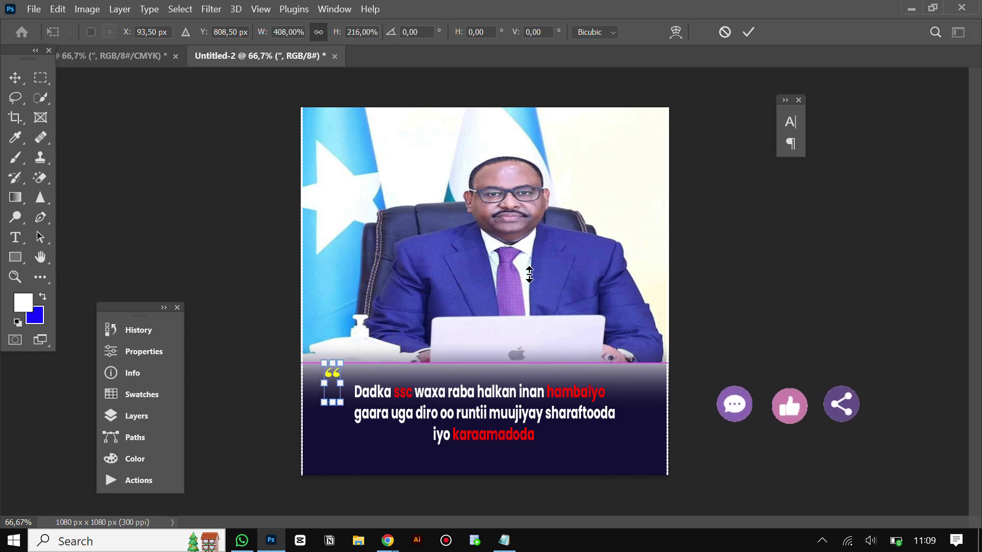
left_click(749, 36)
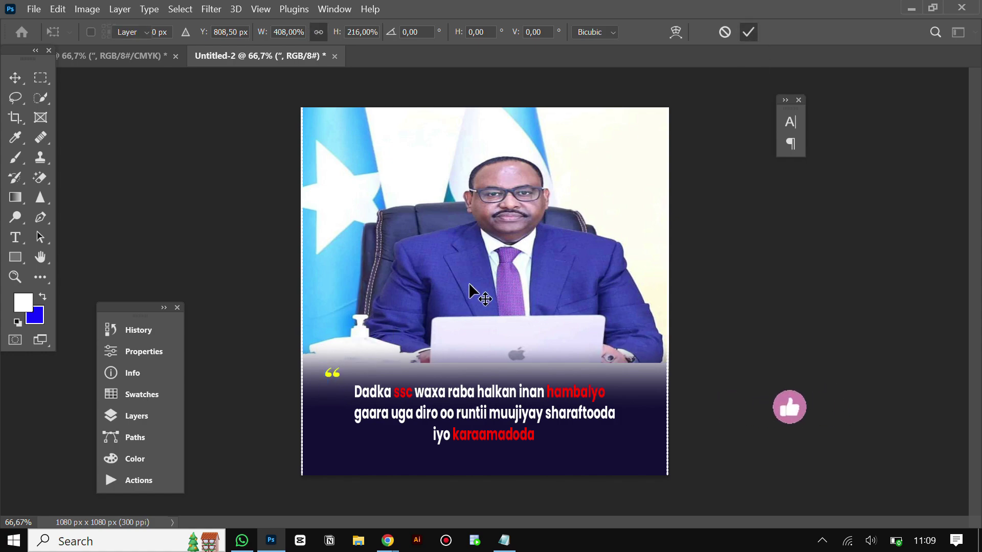
- Move the opening quotation mark beside the start of the quote's first line and stretch its height to 131.62%
left_click_drag(333, 383, 344, 395)
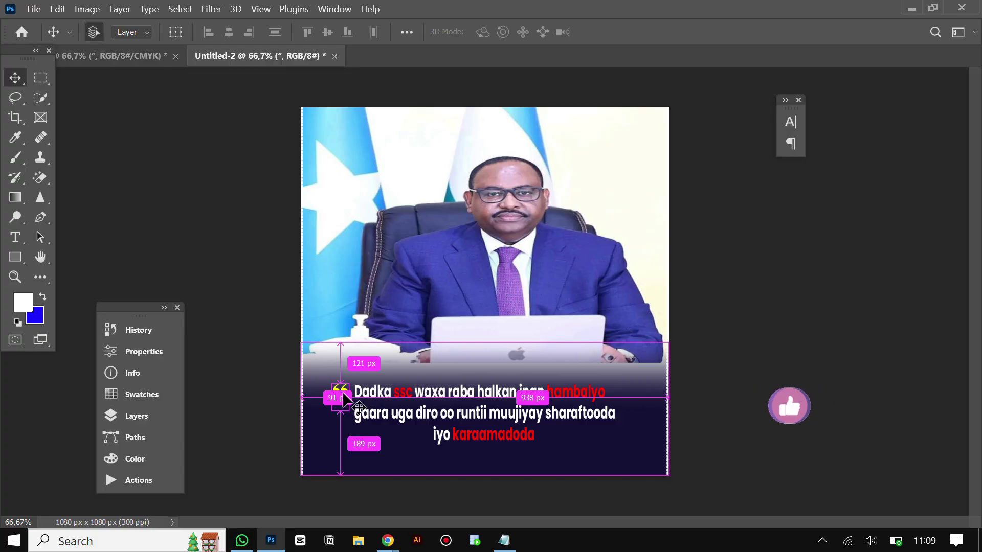
key("ctrl+t")
left_click_drag(344, 379, 344, 366)
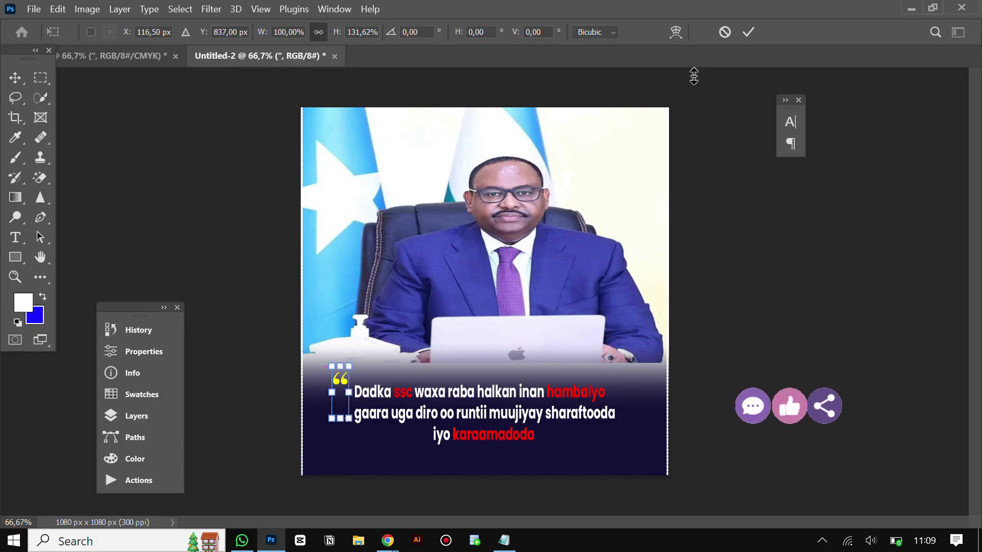
left_click(747, 32)
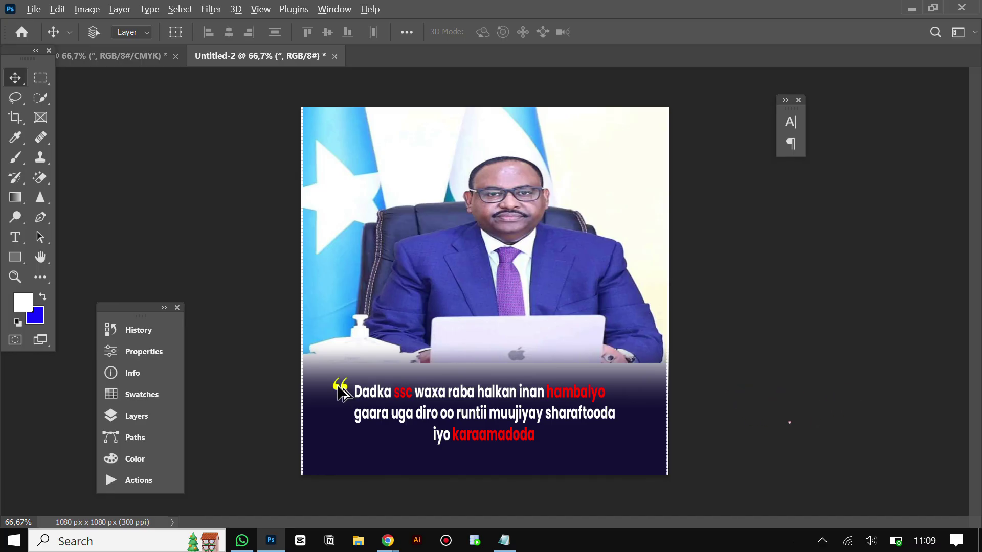
- Duplicate the yellow quotation mark and place the copy just after the word "karaamadoda"
key("alt")
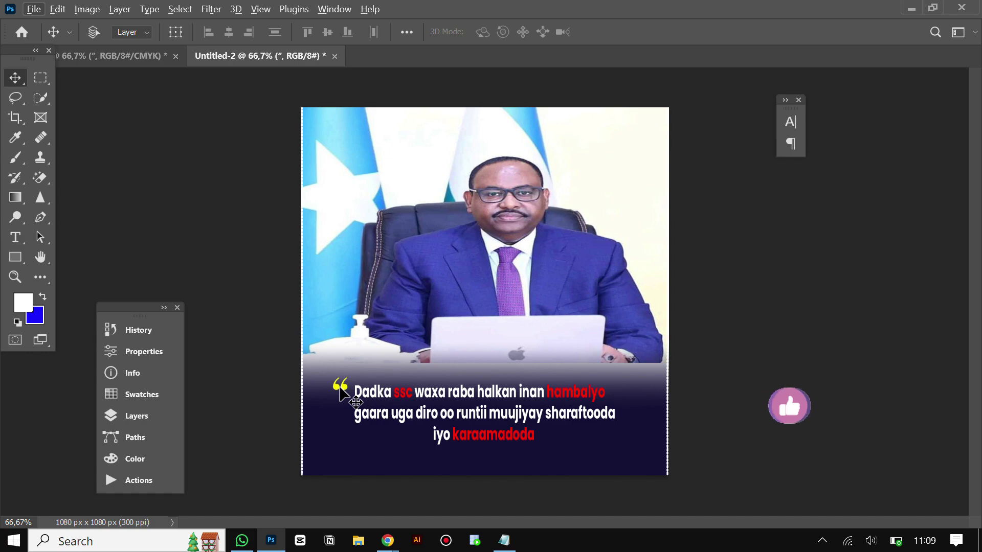
key("alt")
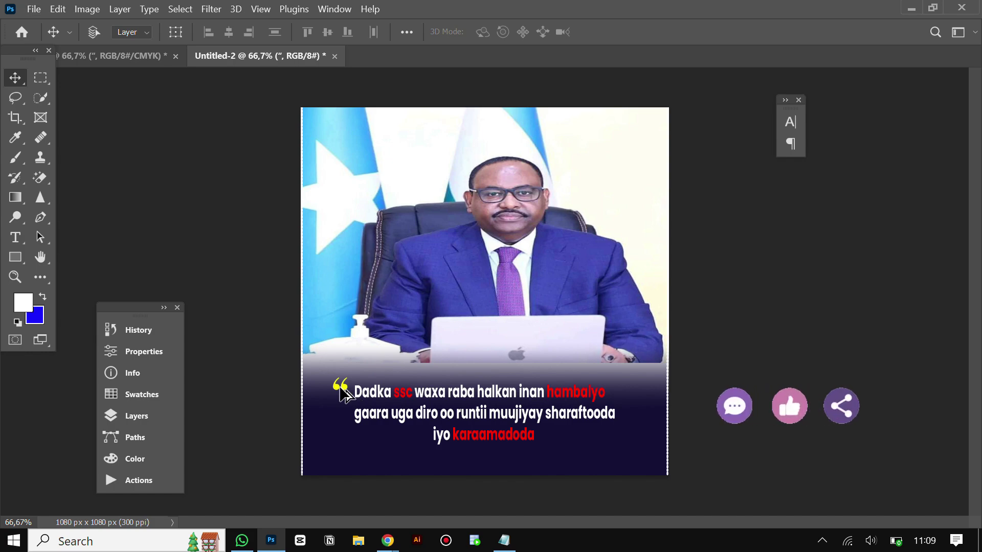
left_click_drag(340, 389, 546, 441)
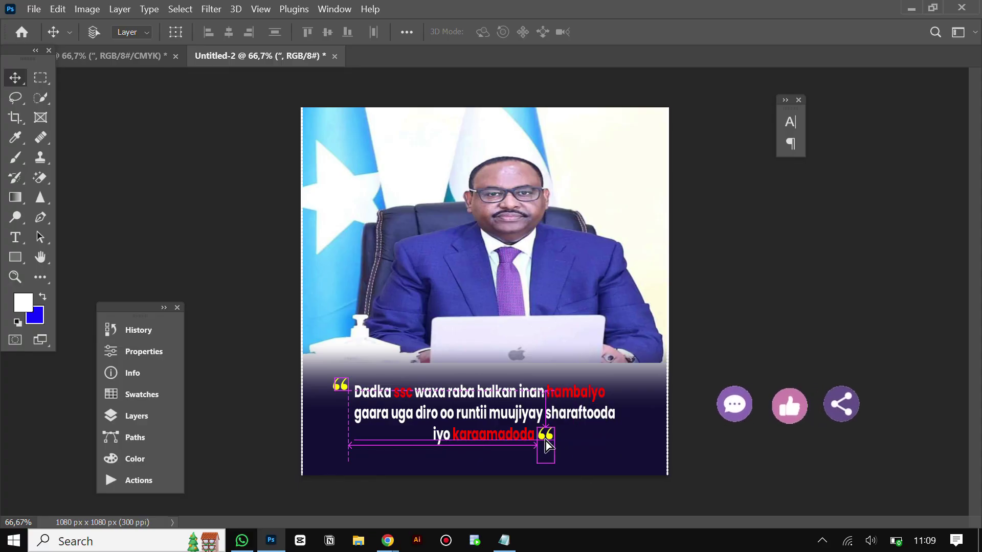
- Rotate the copied quotation mark 180° and move it up beside the end of "karaamadoda" as the closing mark
key("ctrl+t")
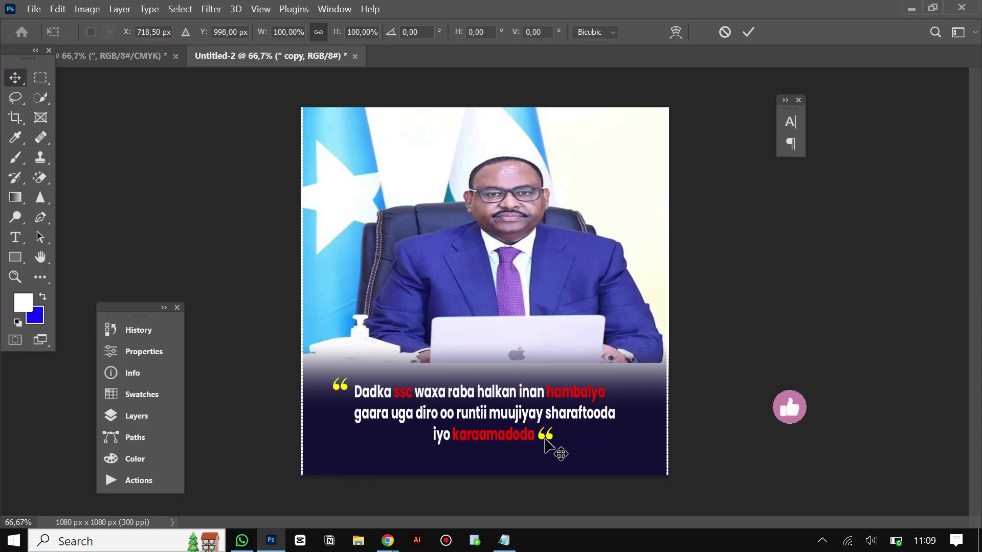
right_click(545, 436)
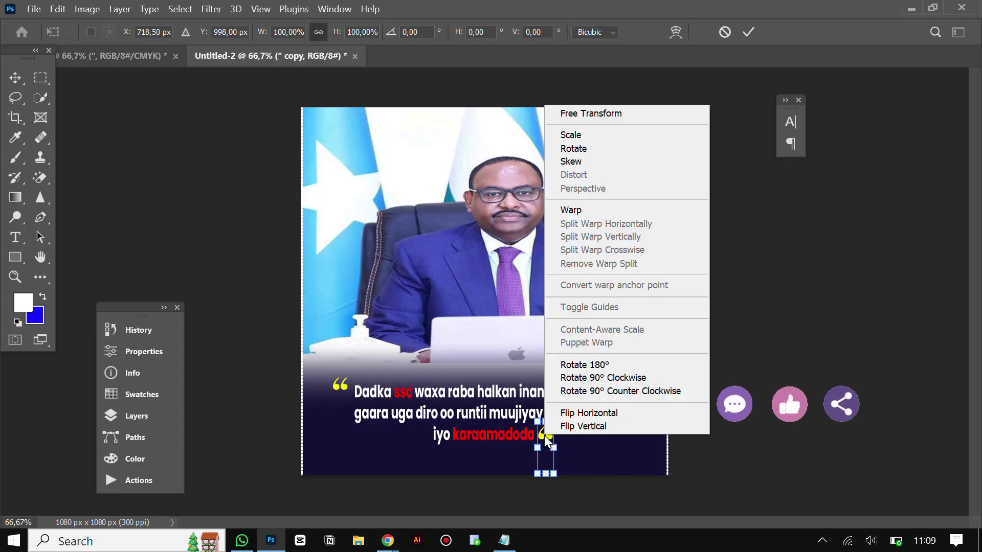
left_click(590, 368)
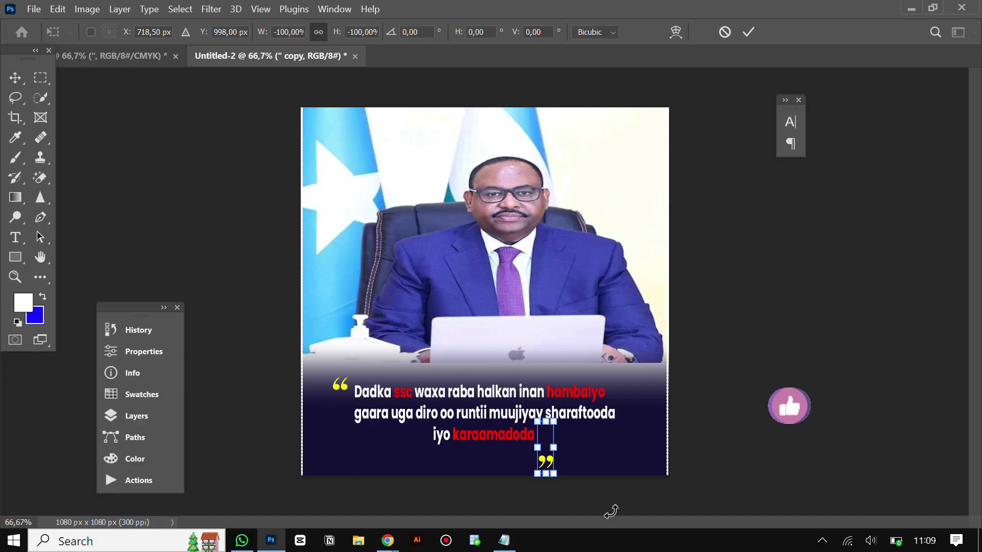
left_click(747, 36)
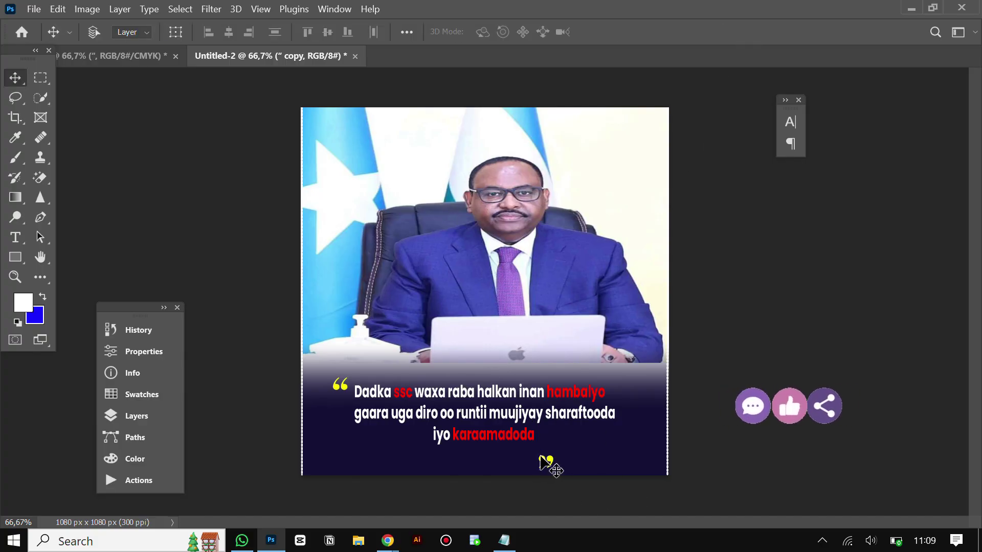
left_click_drag(548, 462, 546, 439)
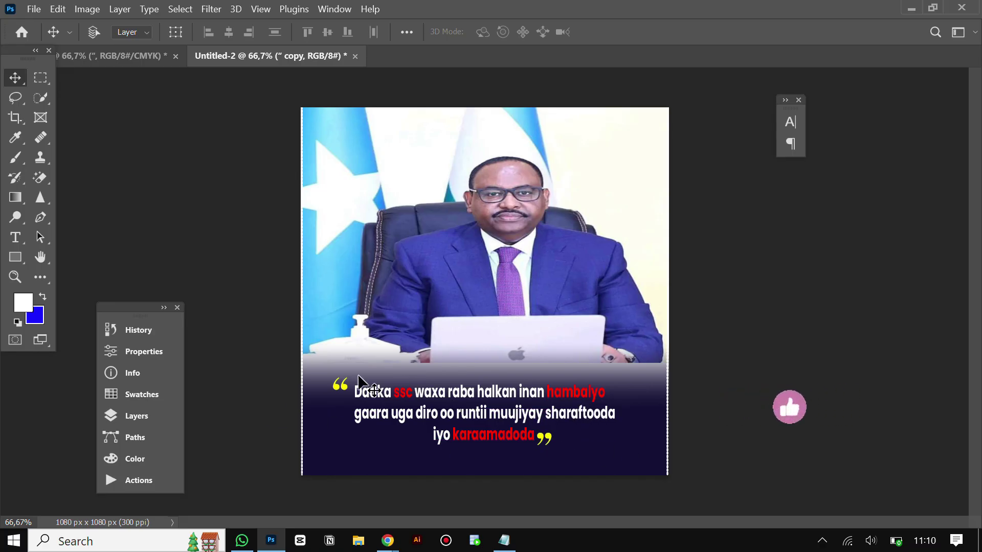
- Select the opening quotation mark's layer and nudge it slightly right, closer to the word "Dadka"
left_click(141, 422)
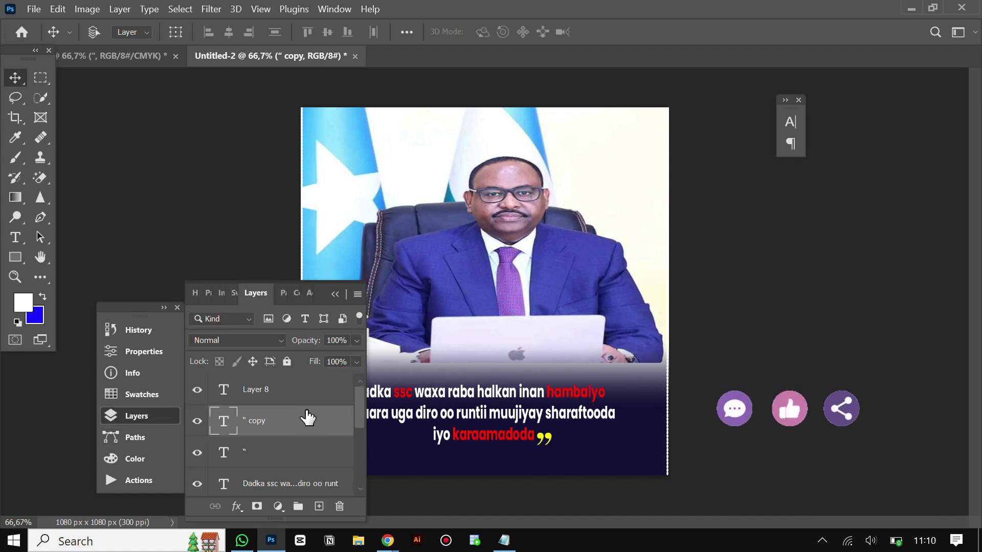
left_click(265, 453)
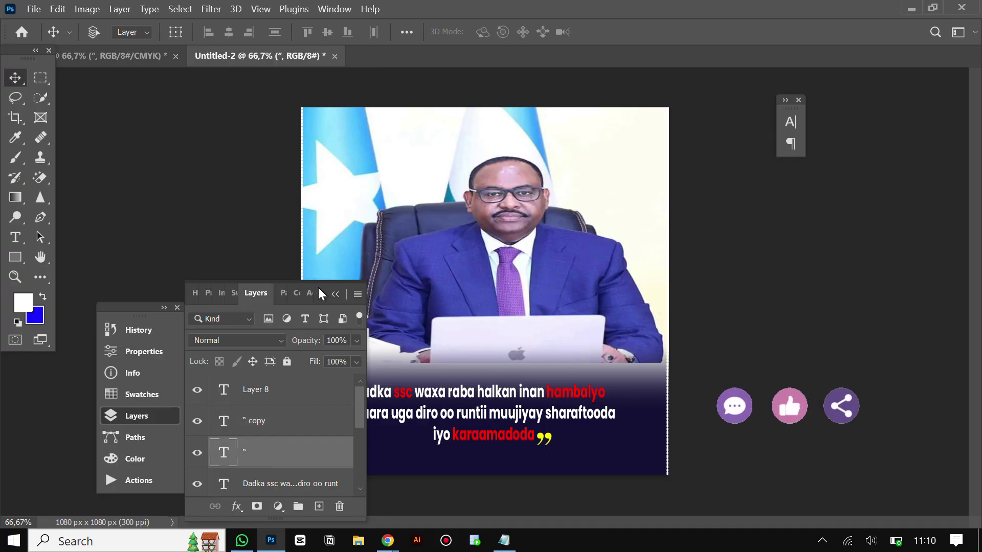
left_click_drag(317, 287, 226, 314)
key("Right")
key("Right")
key("Right")
key("Right")
key("Right")
key("Right")
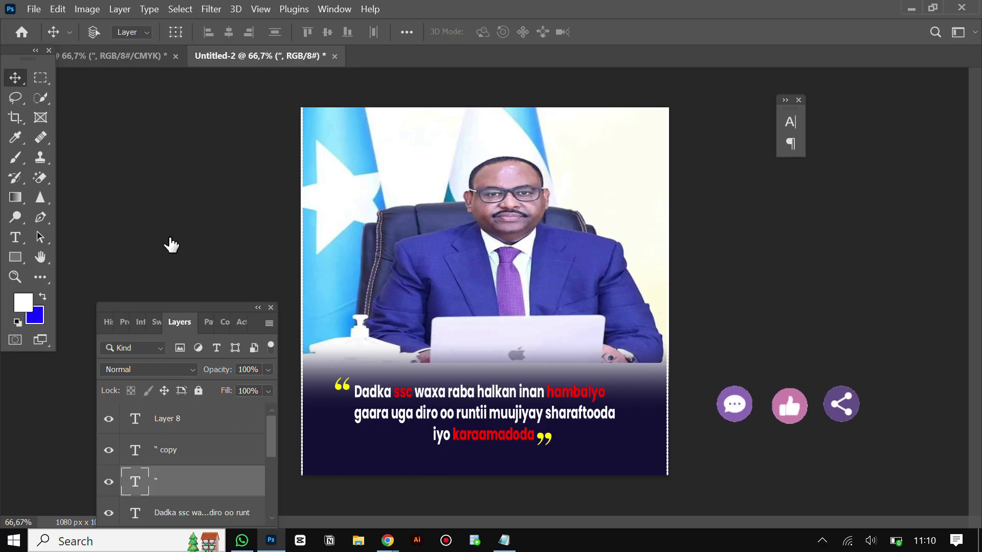
- Select the topmost layer, check the reference poster, and draw a horizontal line about 586 px wide beneath the quote's last line
left_click(184, 424)
left_click(108, 56)
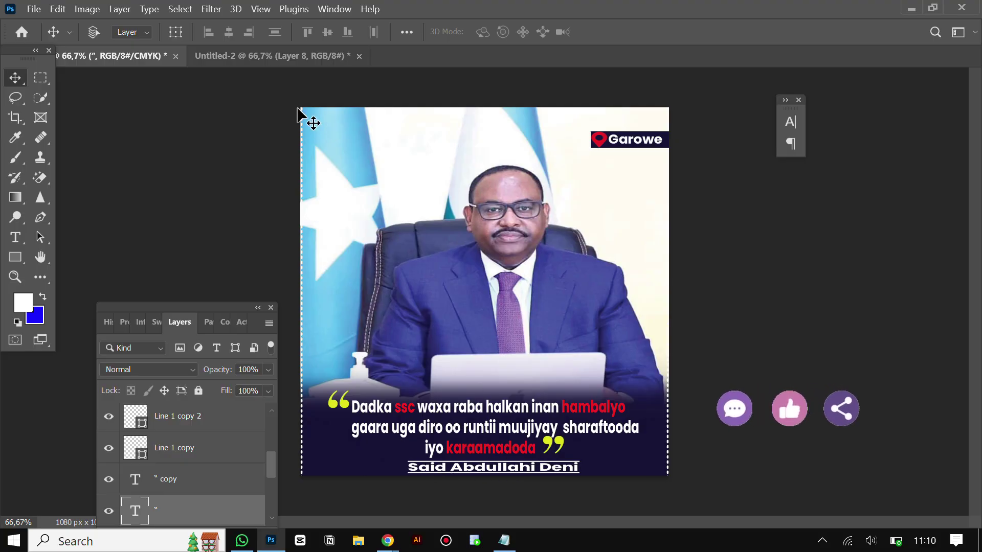
left_click(264, 61)
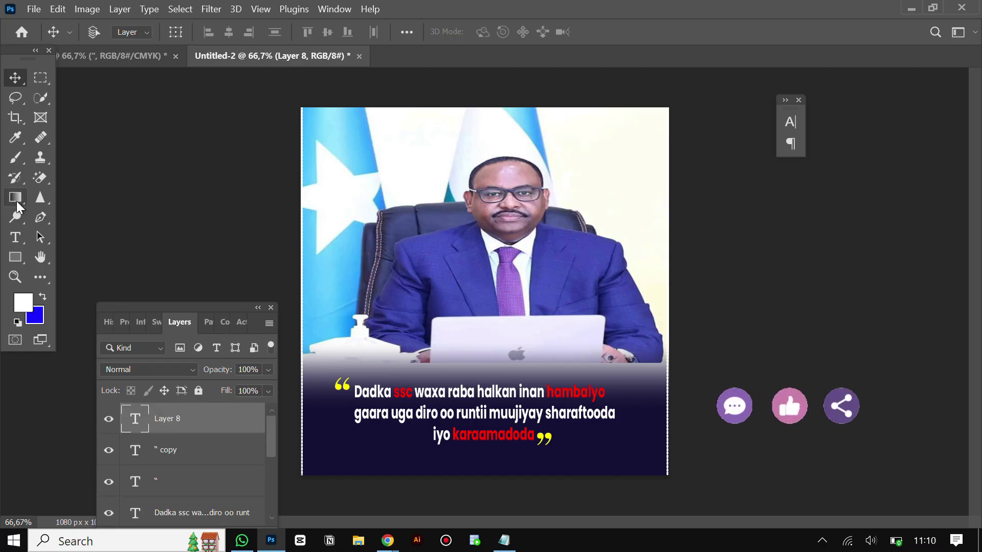
left_click(17, 257)
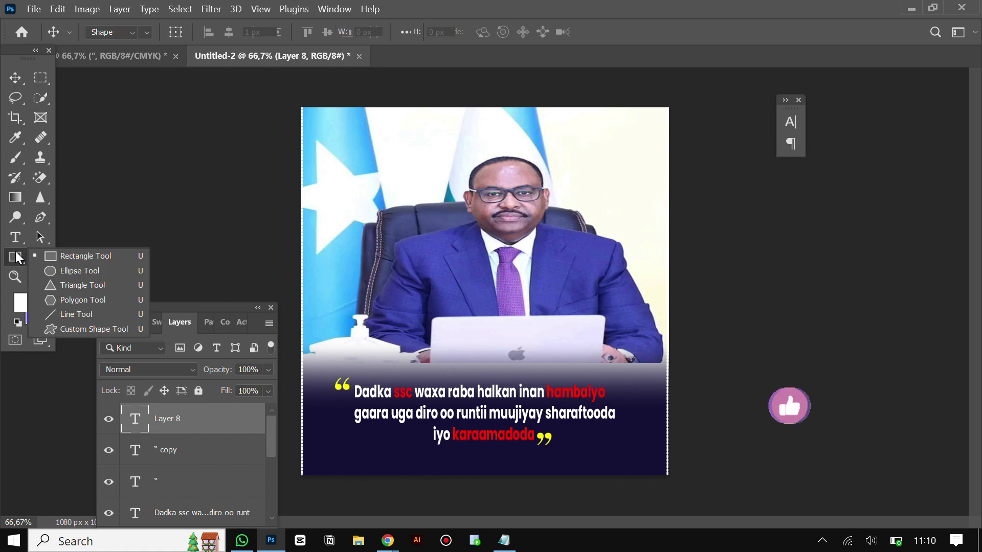
left_click(72, 315)
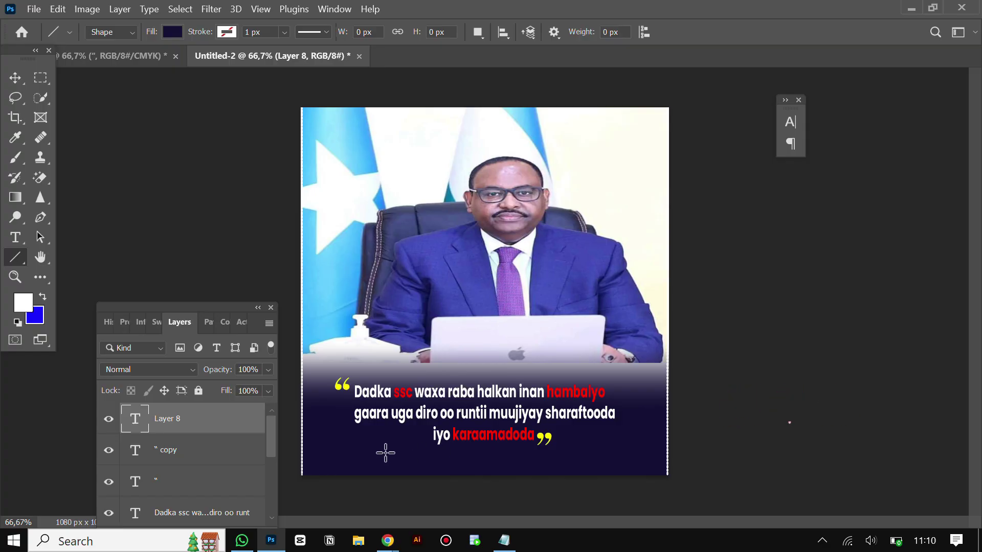
mouse_move(386, 453)
left_mouse_down()
mouse_move(596, 463)
mouse_move(586, 466)
left_mouse_up()
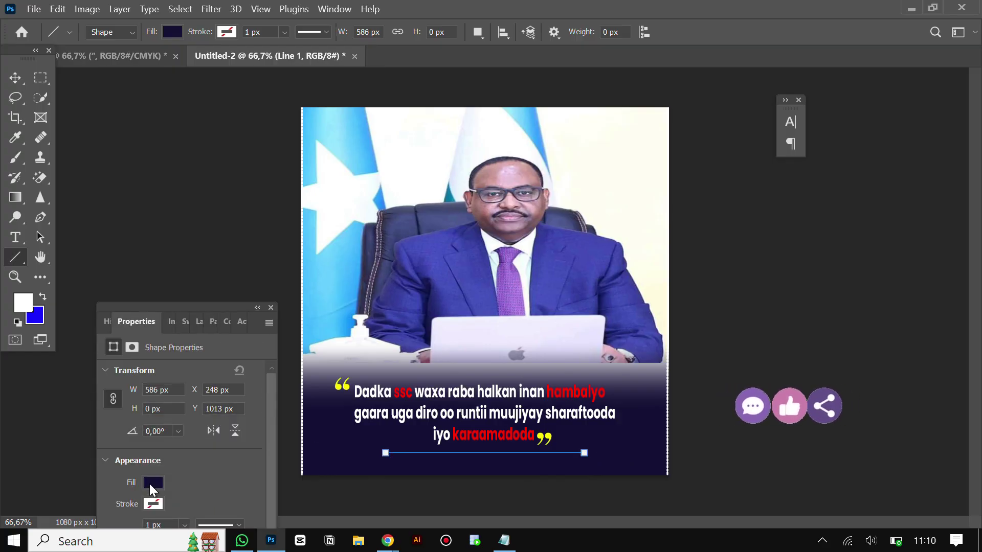
- Set the new line's fill to none and its stroke colour to white
left_click(152, 484)
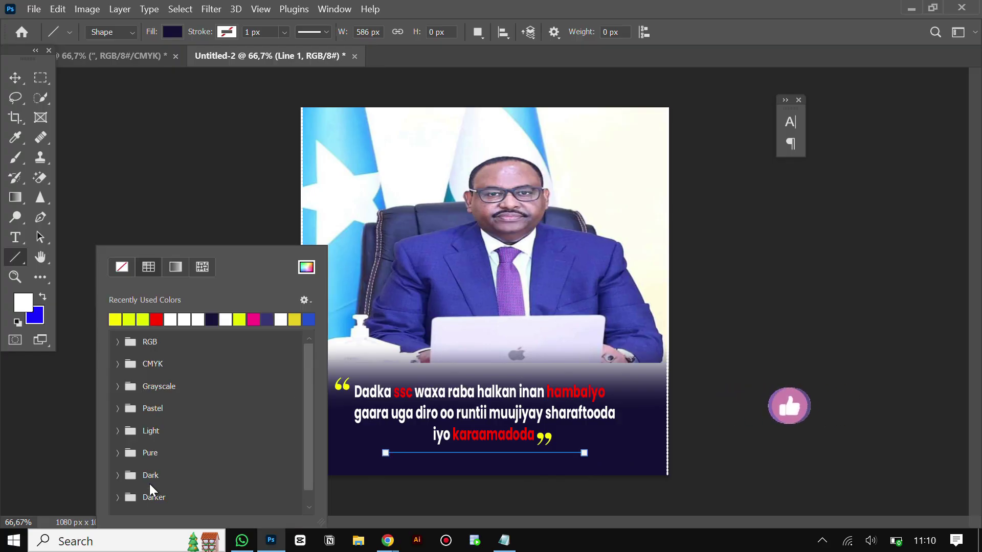
left_click(123, 267)
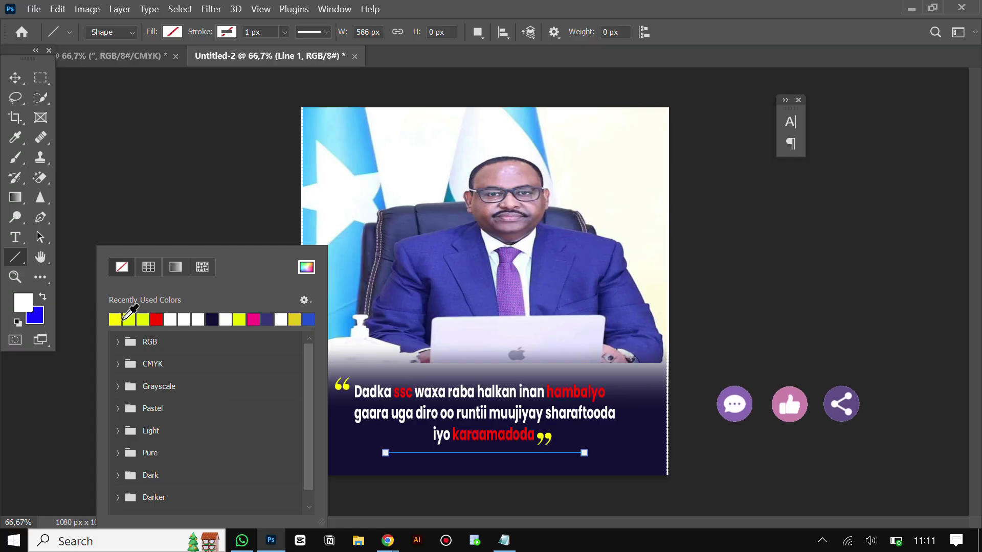
left_click(280, 228)
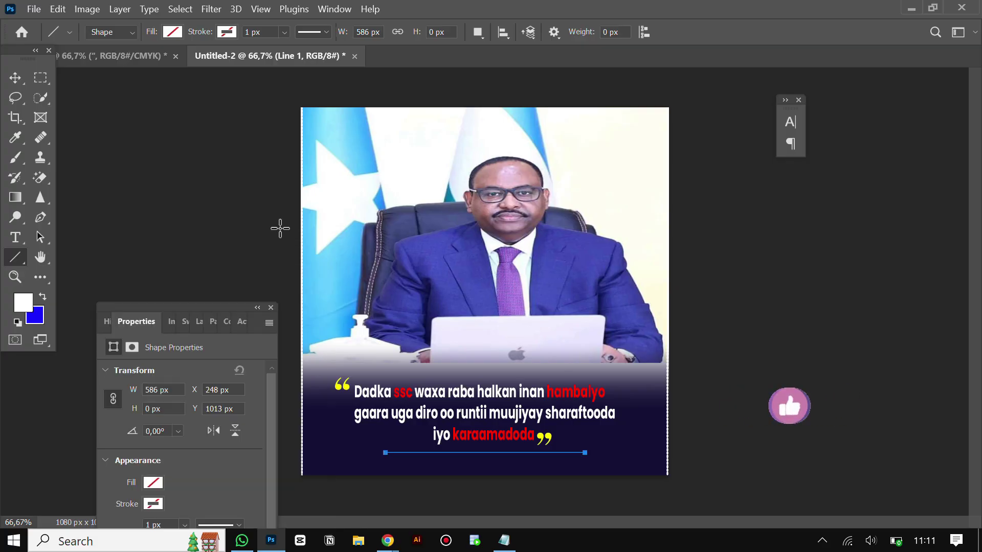
left_click(153, 504)
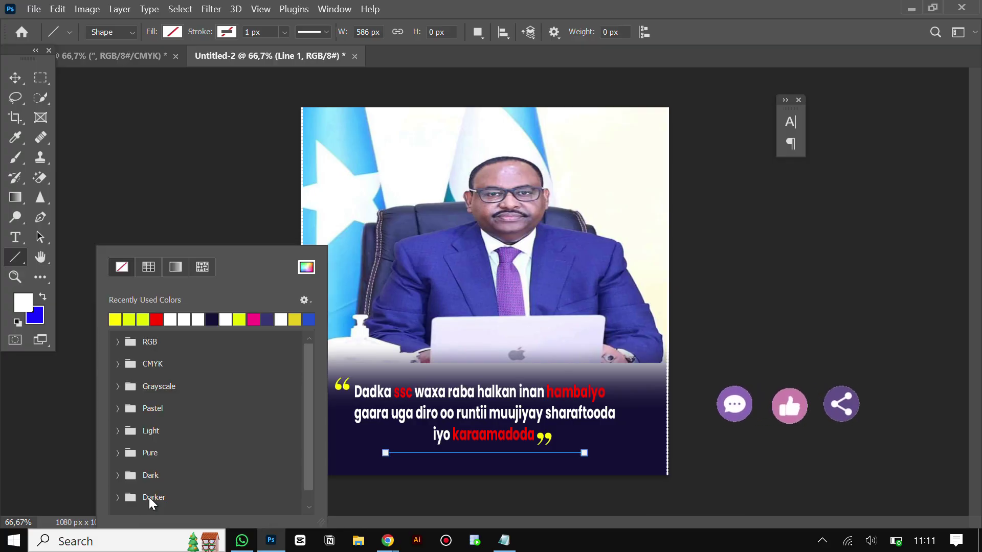
left_click(171, 319)
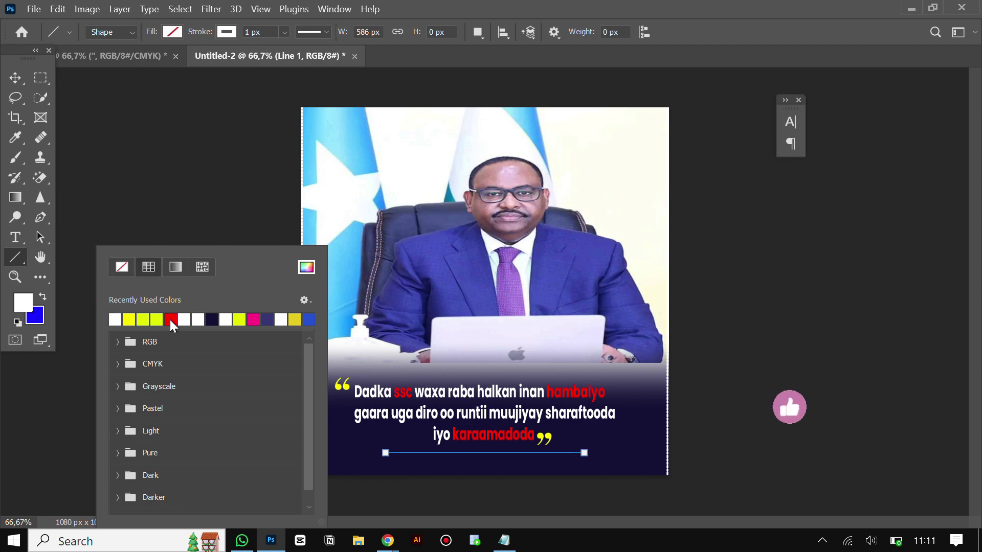
left_click(260, 236)
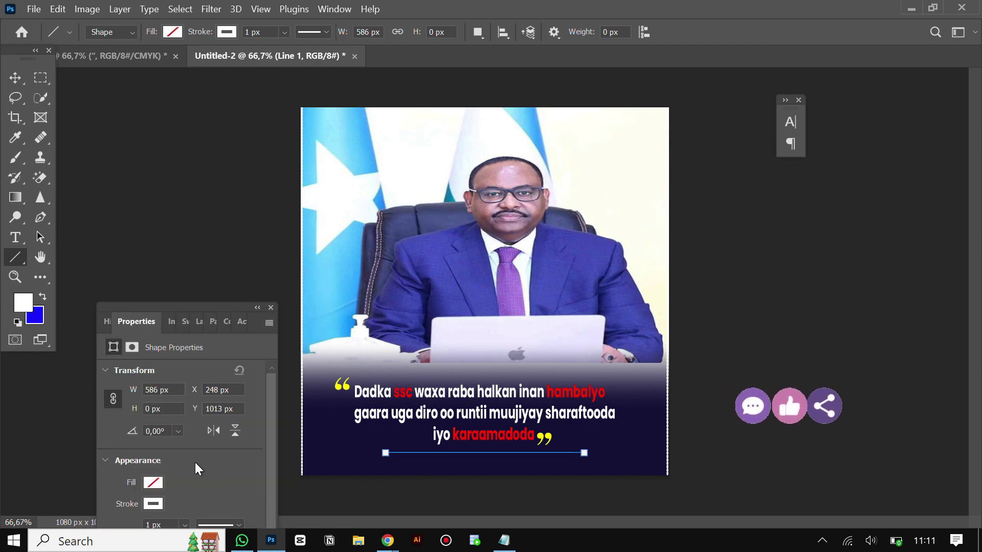
scroll(195, 463, "down", 1)
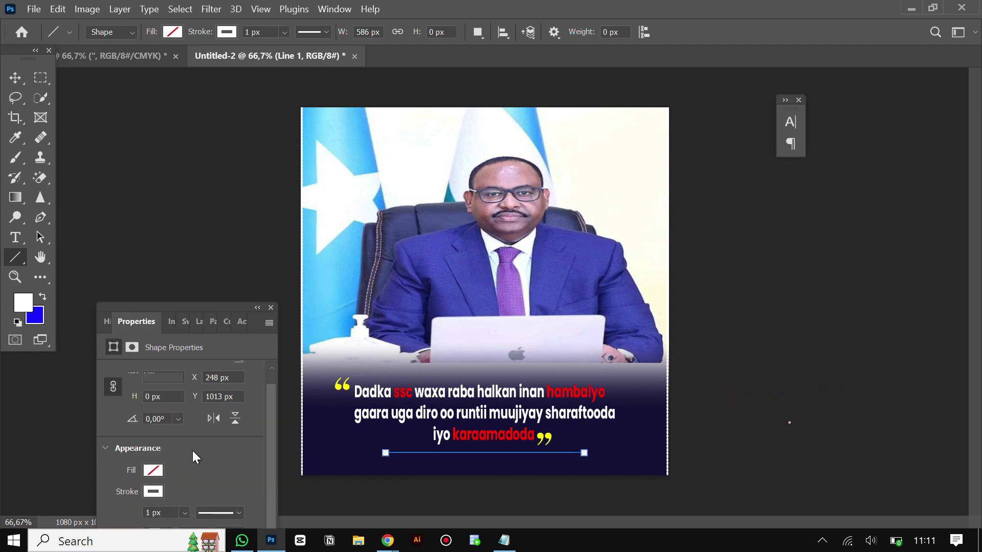
- Set the white line's stroke width to 3 px and move the line slightly right beneath the quote
double_click(154, 512)
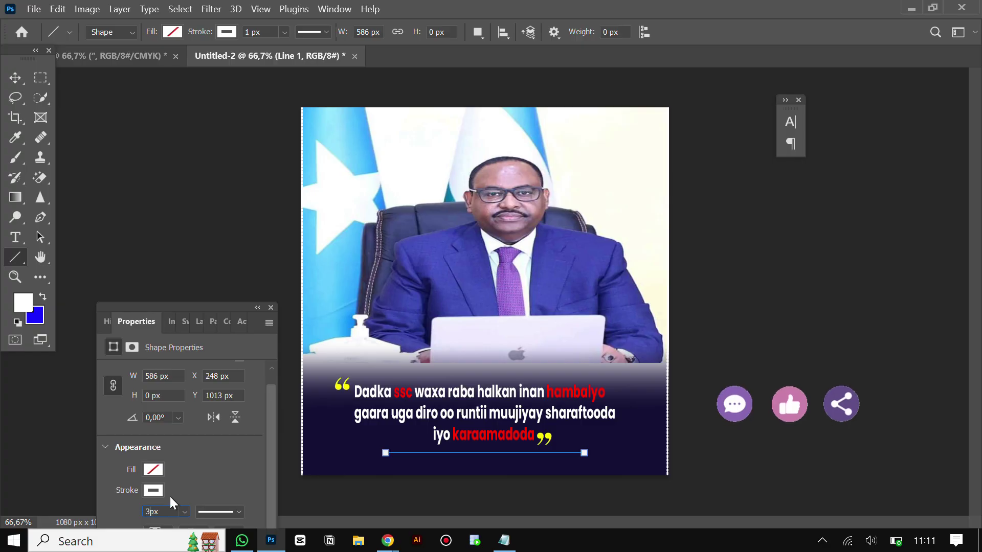
key("Return")
key("v")
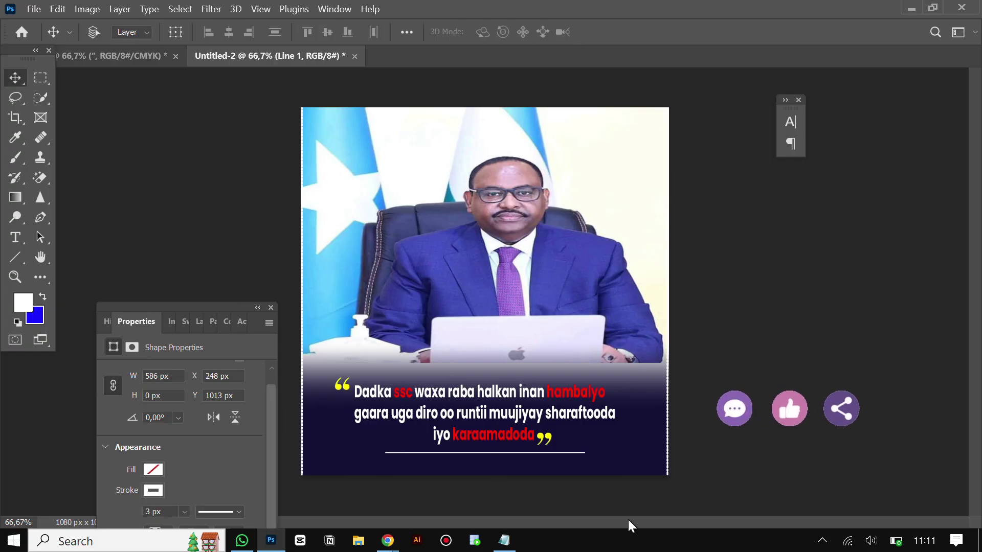
left_click_drag(541, 454, 549, 455)
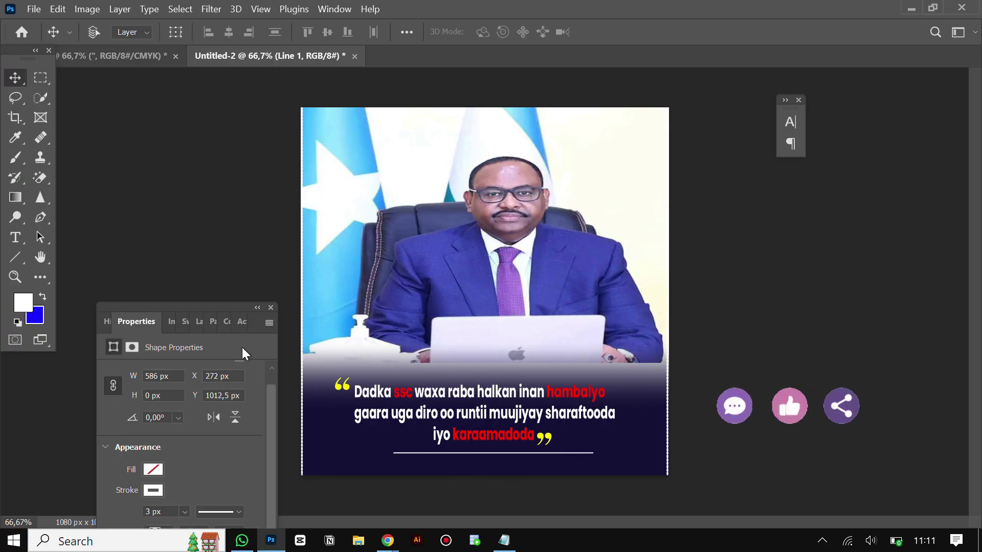
left_click(257, 308)
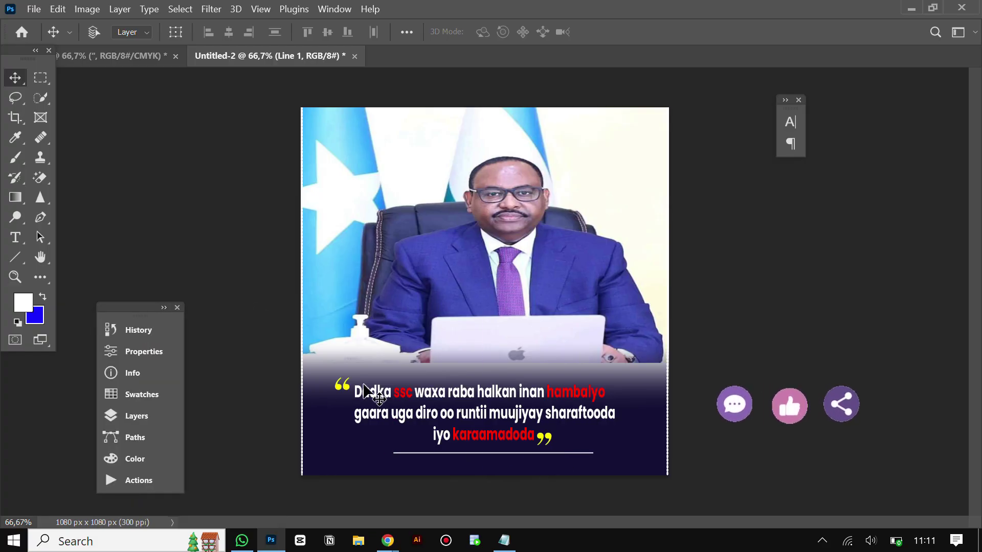
- Copy the speaker's name from the Notepad text and add it as yellow 12 pt Algerian text beneath the line
left_click(505, 543)
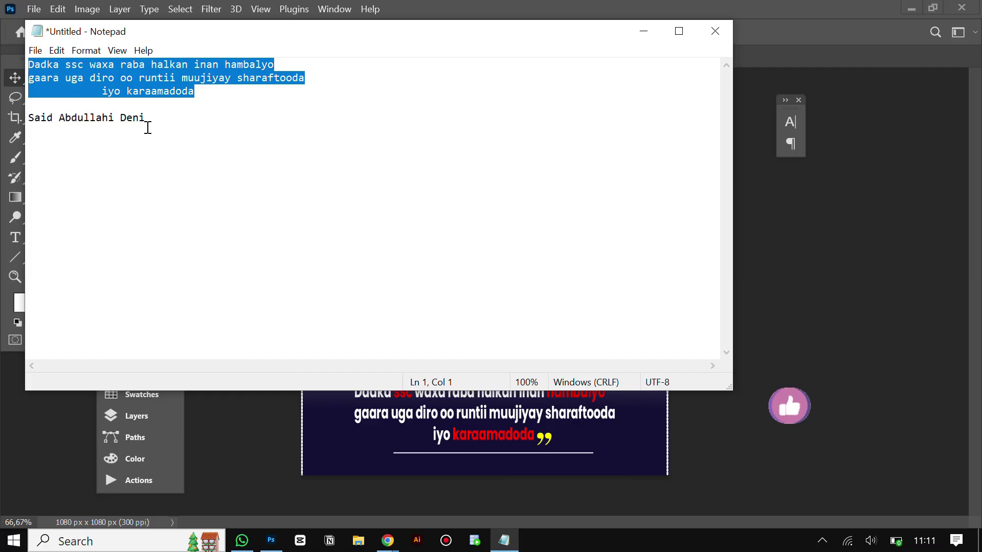
left_click_drag(147, 119, 29, 115)
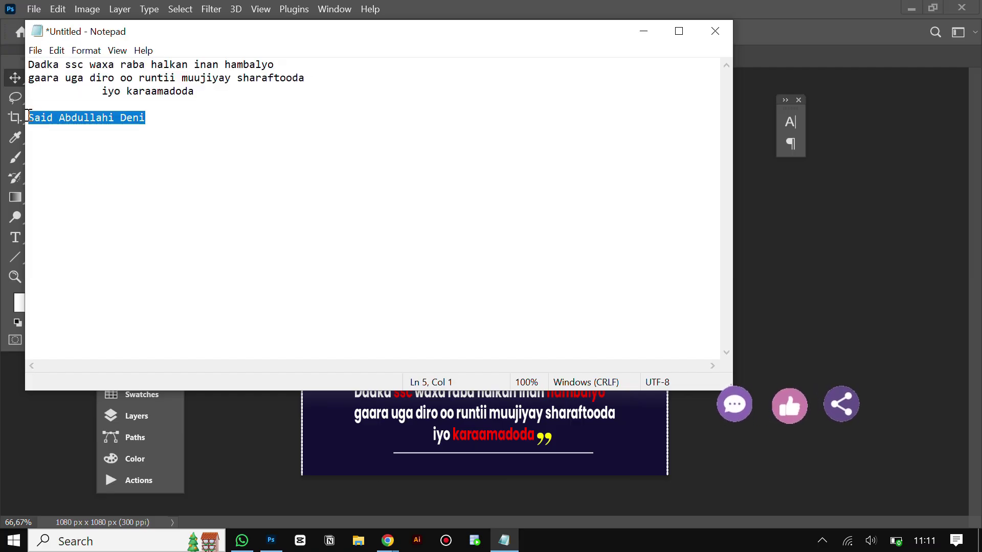
left_click(645, 30)
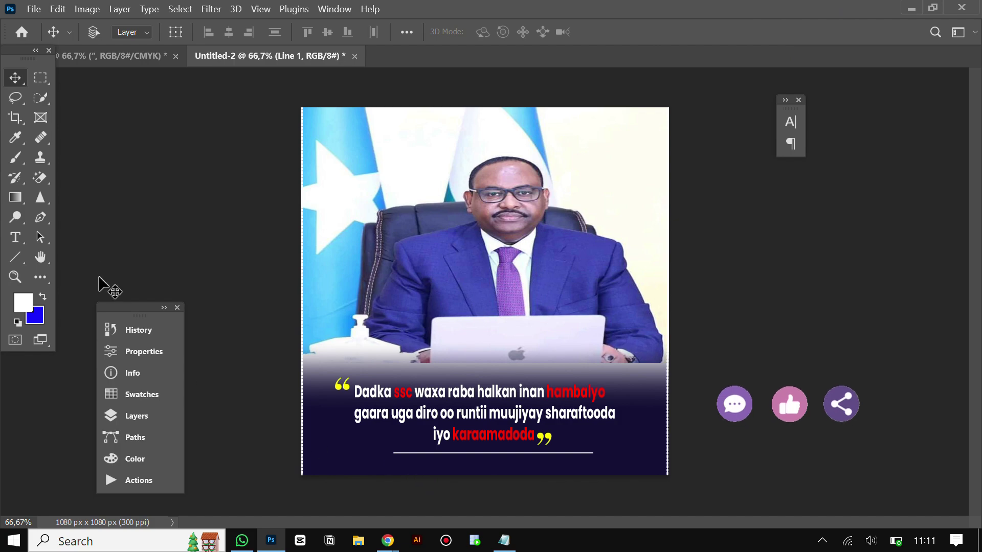
left_click(20, 241)
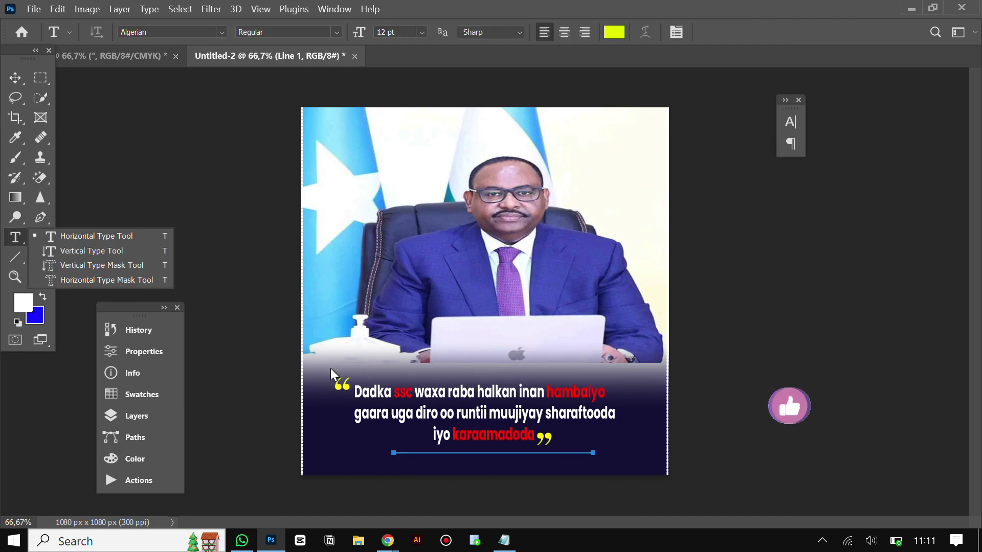
left_click(403, 468)
left_click(402, 466)
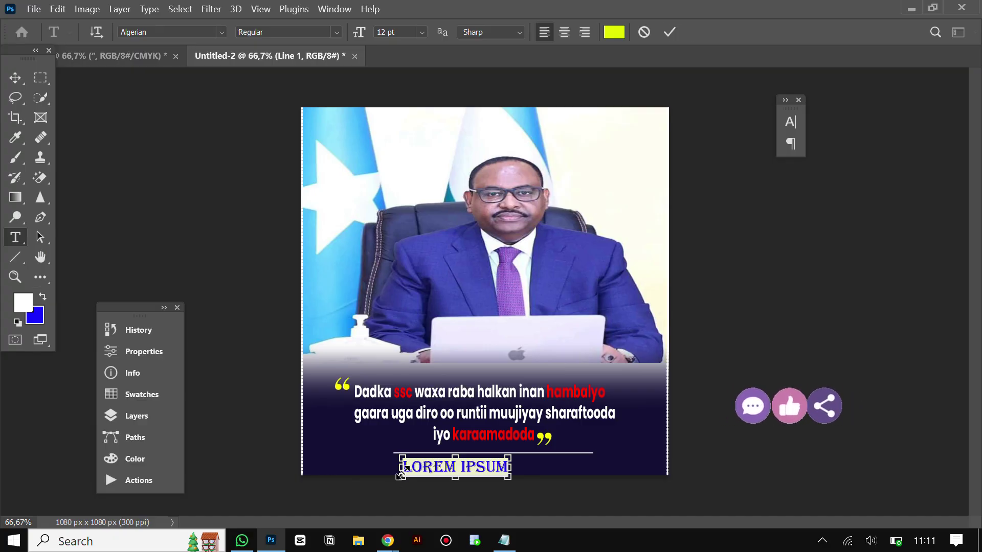
type("SAID ABDULLAHI DENI")
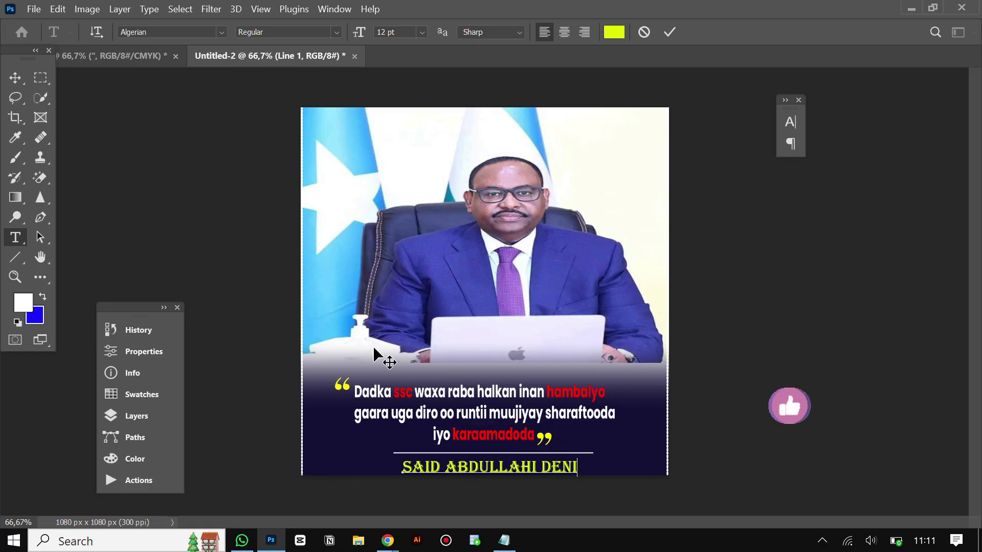
- Move the name caption slightly right and nudge it up, closer to the white line
left_click(16, 79)
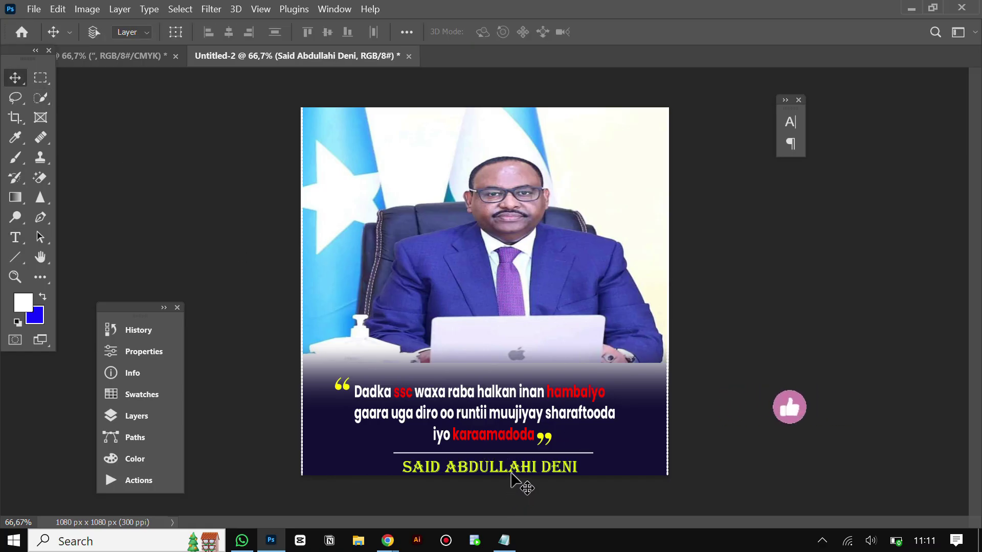
left_click_drag(508, 472, 514, 471)
key("Up")
key("Up")
key("Up")
key("Up")
key("Up")
key("Up")
key("Up")
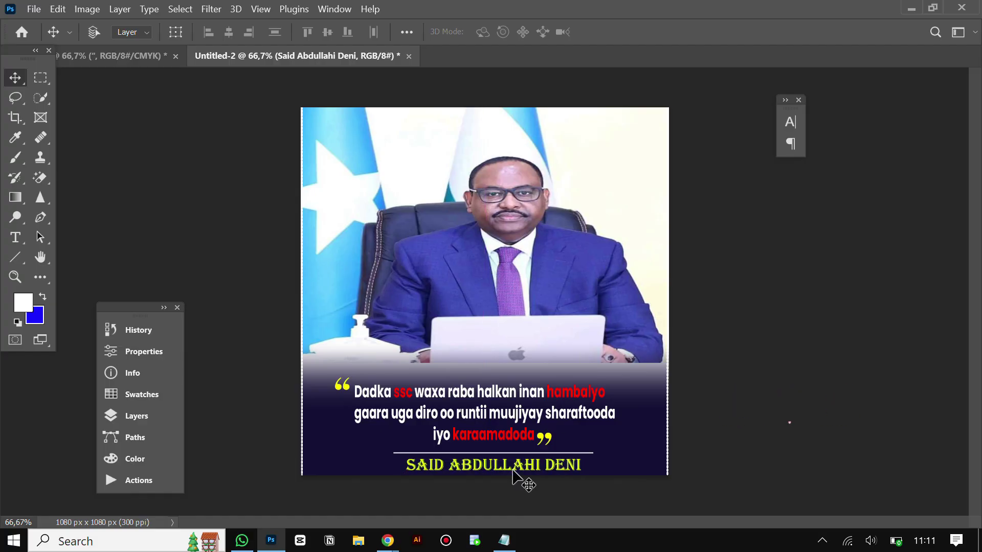
- Duplicate the Line 1 layer and place the copy below the name caption, along the poster's lower edge
left_click(134, 416)
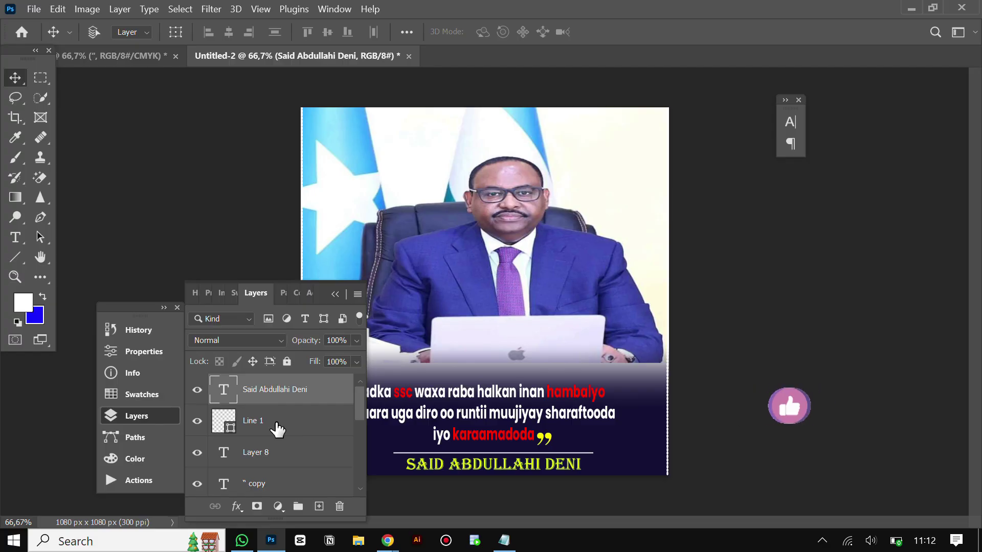
left_click(278, 430)
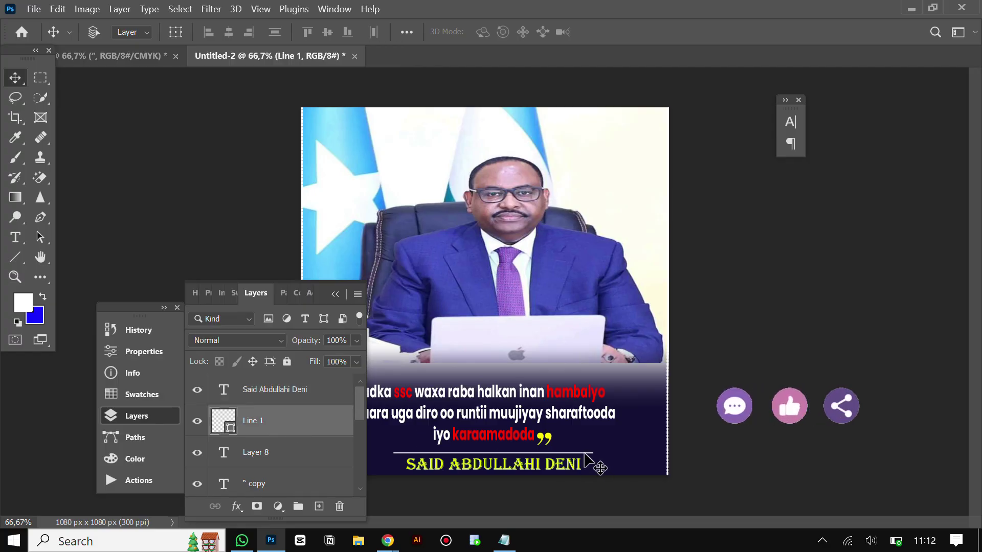
left_click(335, 295)
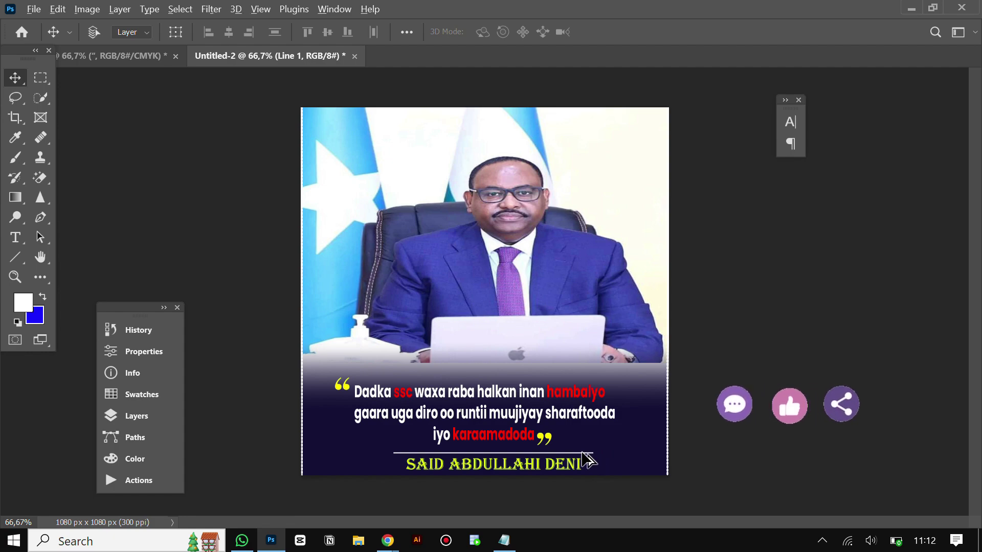
left_click_drag(582, 457, 585, 476)
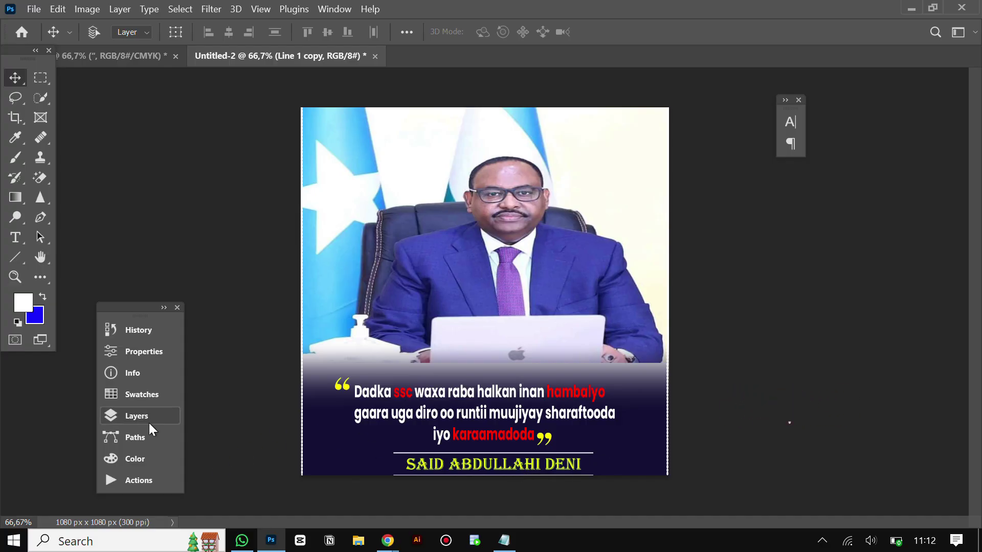
- Shorten the copied line from both ends to about 87.5% width, matching the name caption's width
left_click(587, 476)
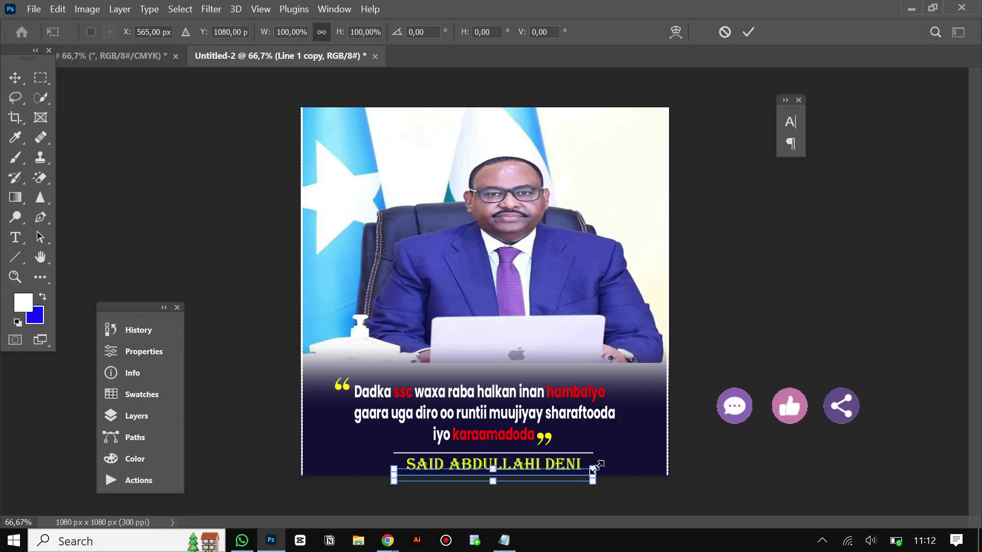
left_click_drag(592, 470, 583, 471)
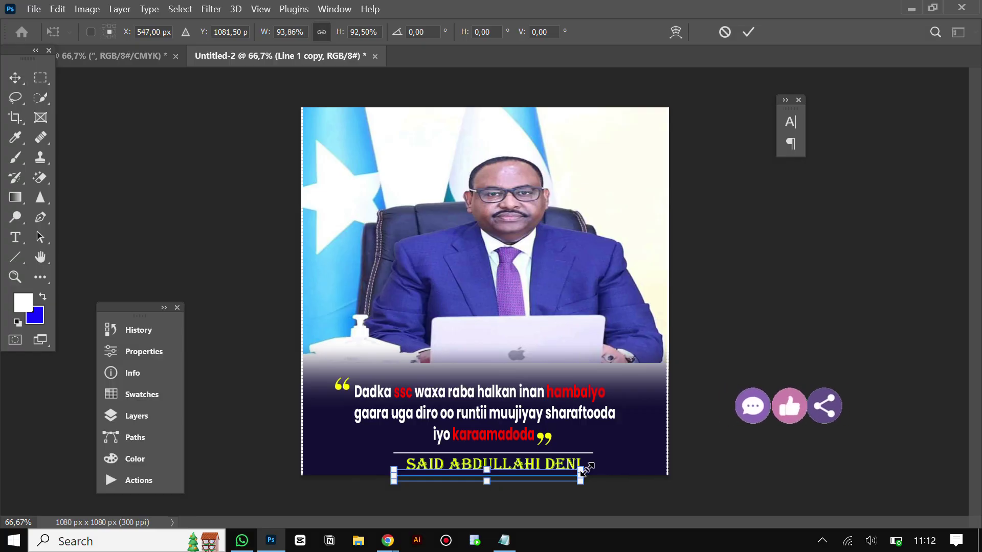
left_click_drag(393, 473, 406, 474)
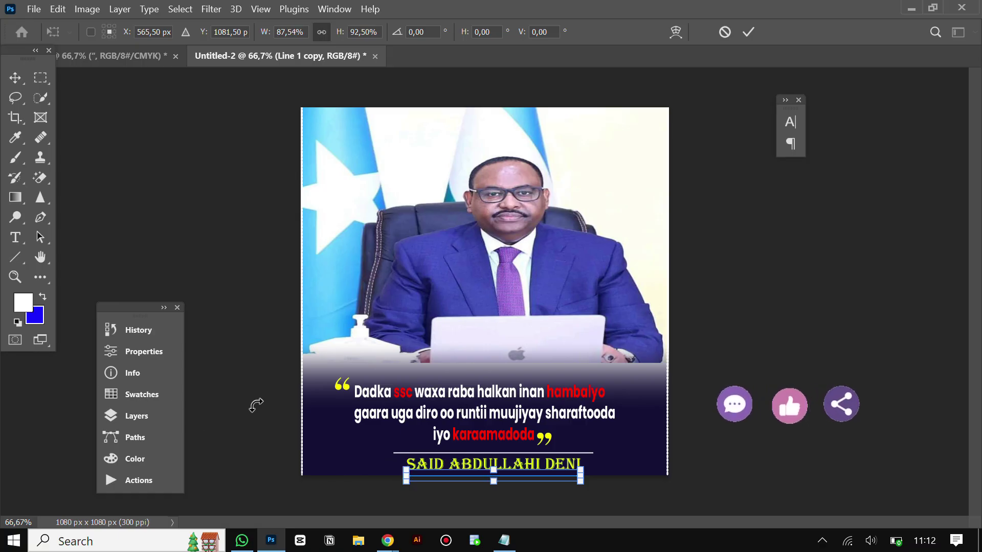
left_click(144, 422)
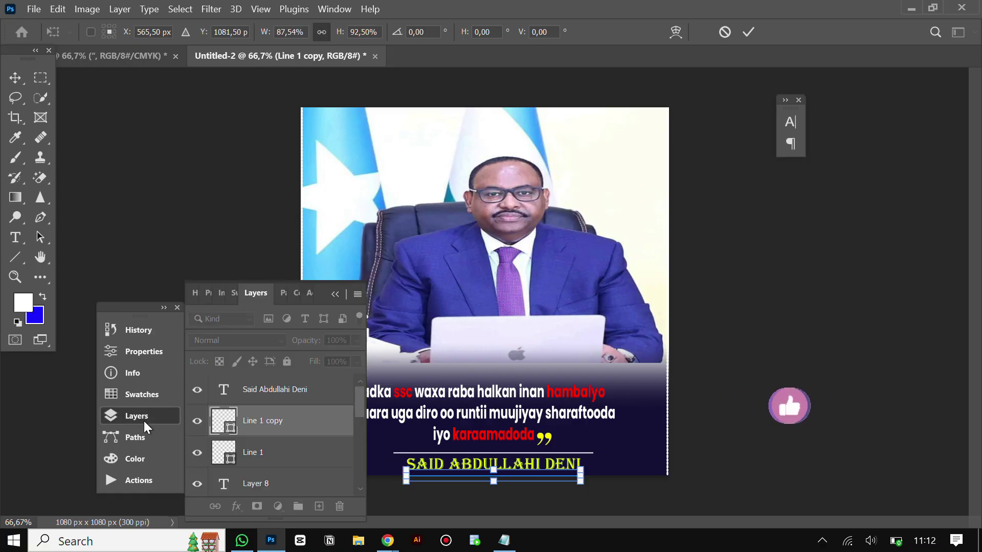
key("Return")
- Try to free-transform the original line above the name caption
left_click(265, 453)
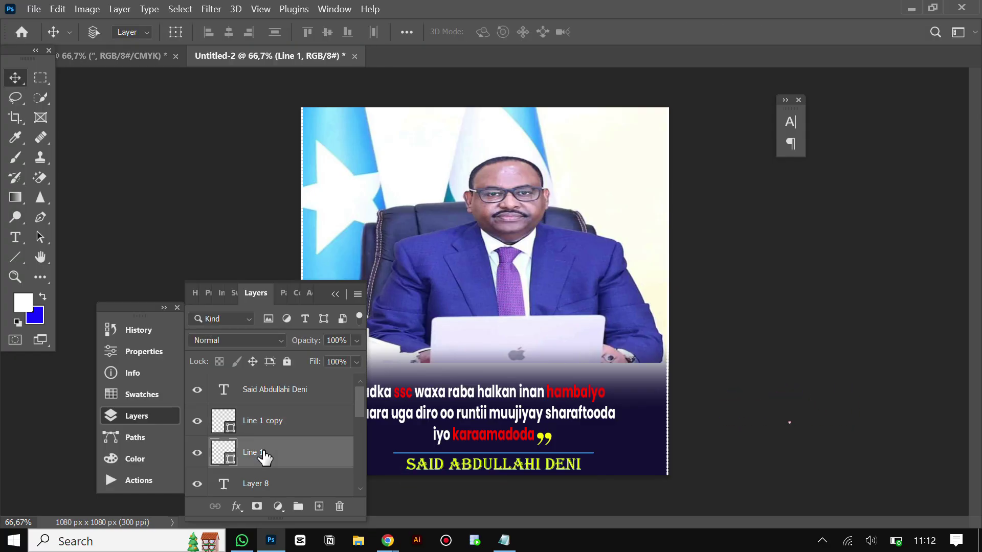
key("ctrl+t")
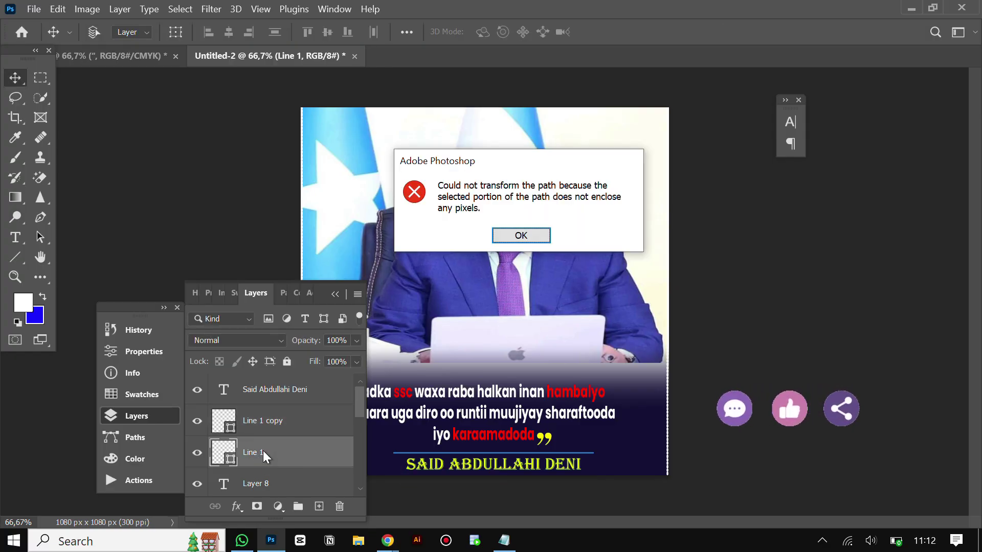
left_click(527, 234)
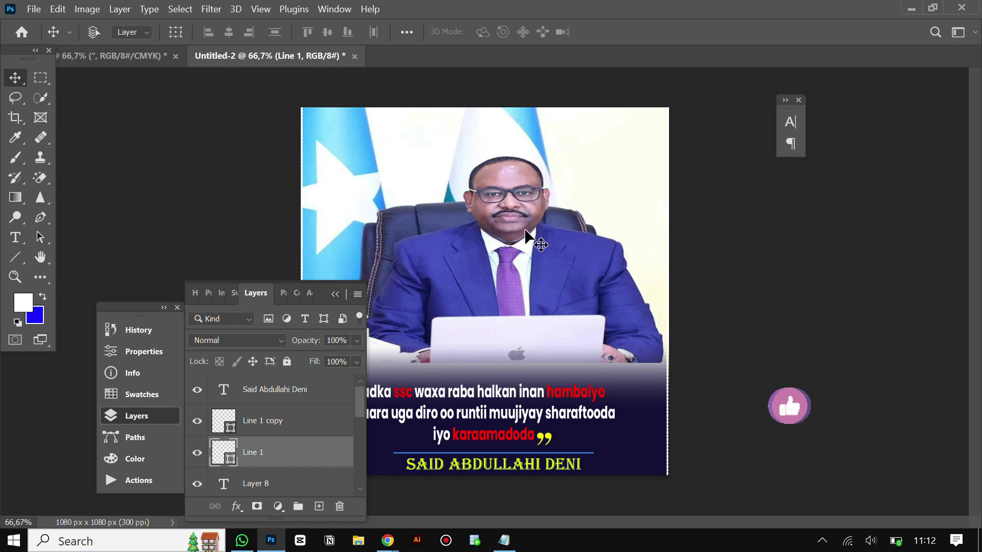
left_click(335, 294)
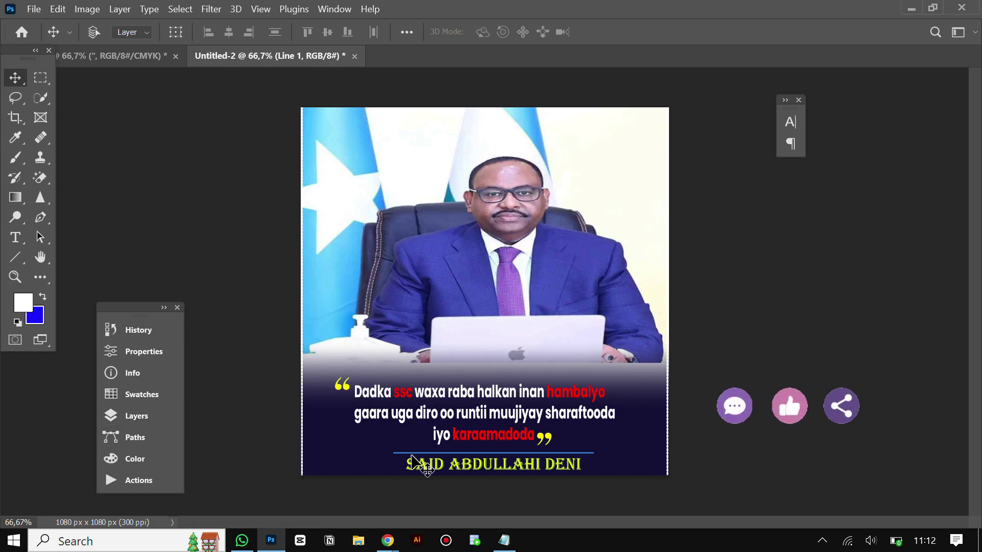
- Toggle the visibility of the line layers to check them, and delete the name caption, the copied line and the original line
left_click(140, 418)
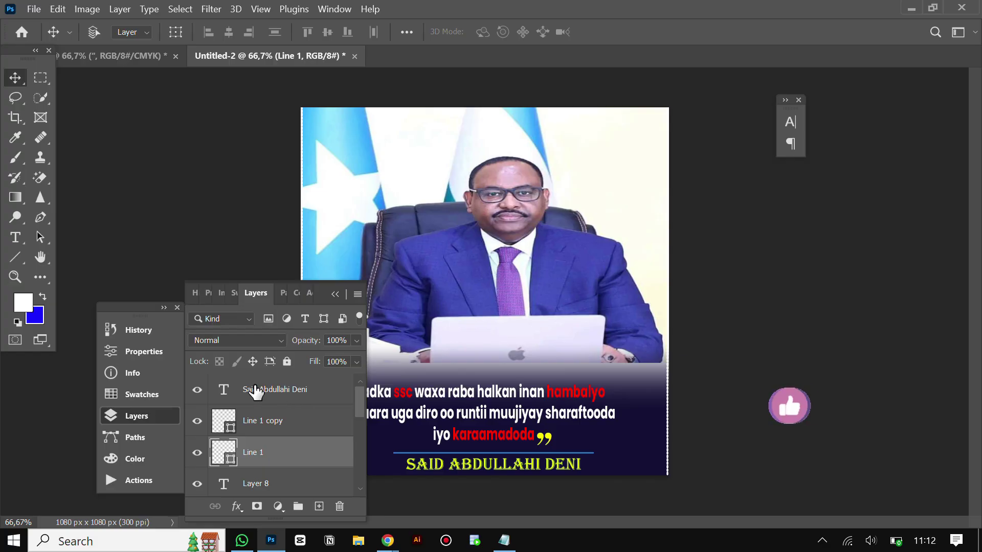
left_click(215, 390)
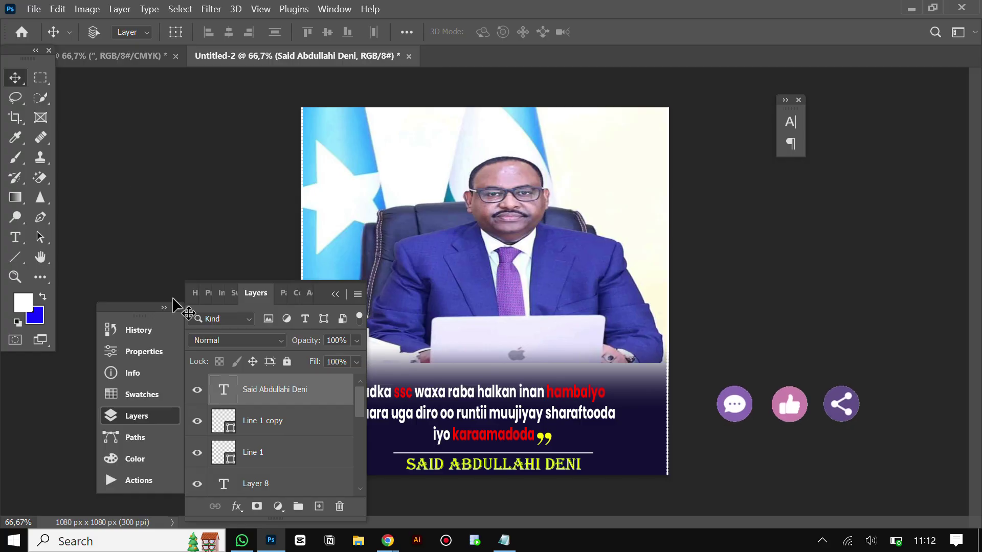
left_click(197, 420)
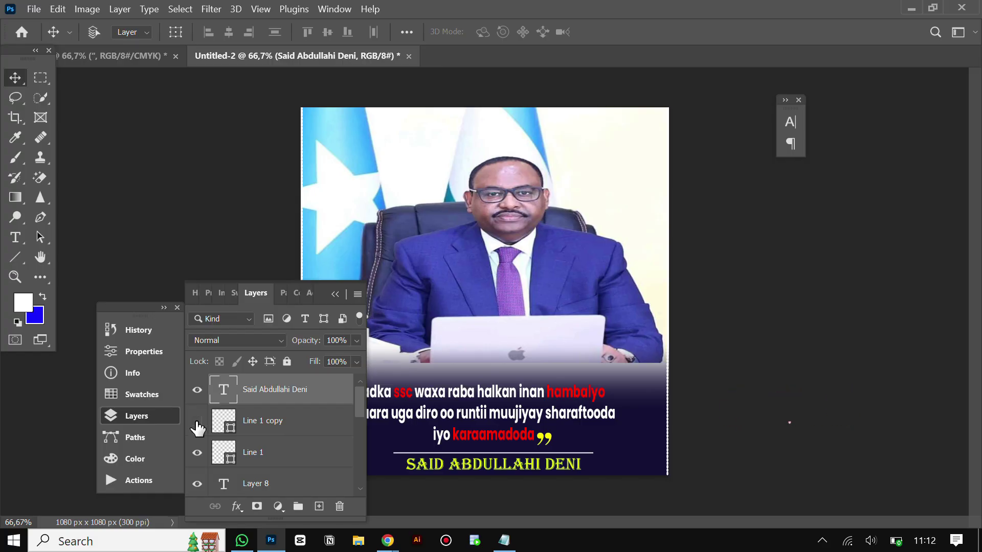
left_click(198, 459)
left_click(197, 455)
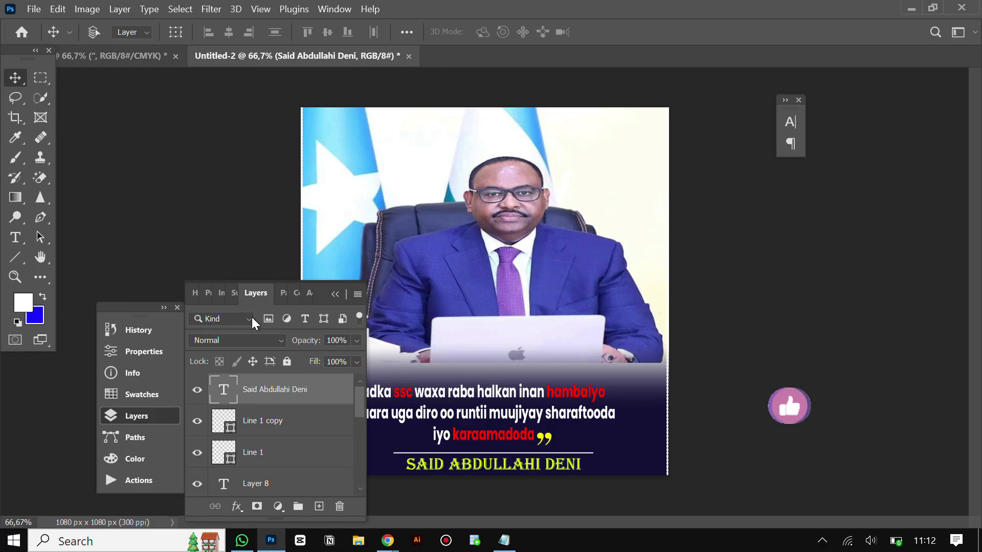
left_click(334, 295)
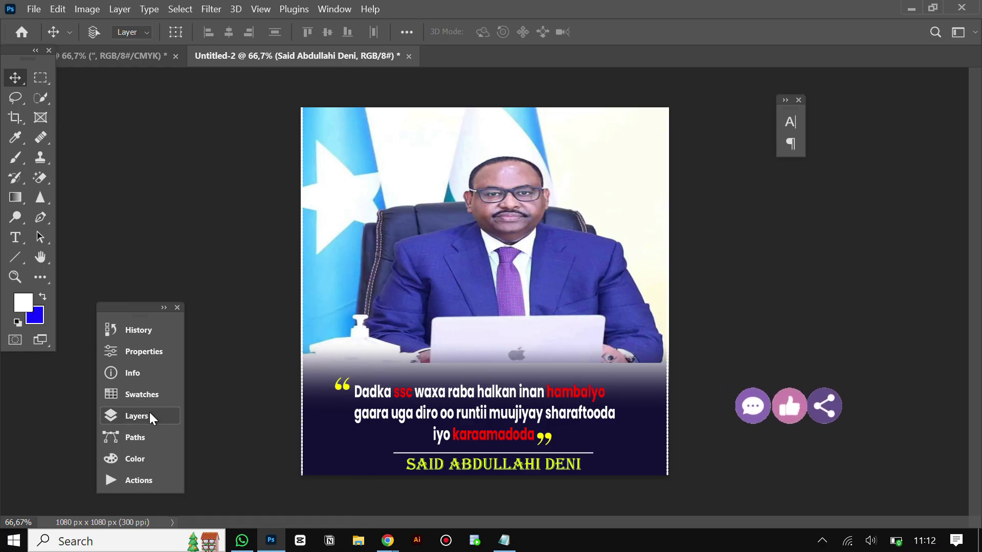
key("Delete")
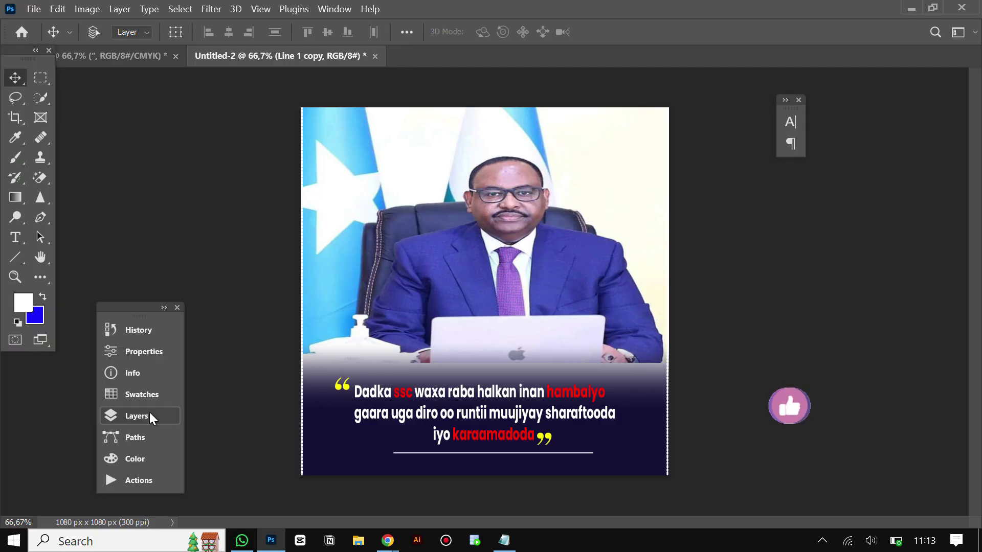
key("Delete")
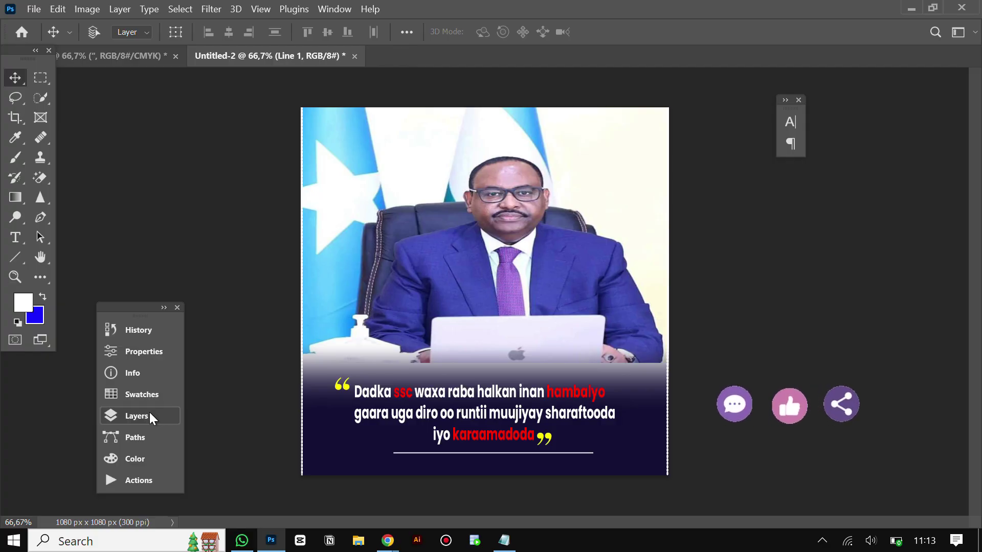
key("Delete")
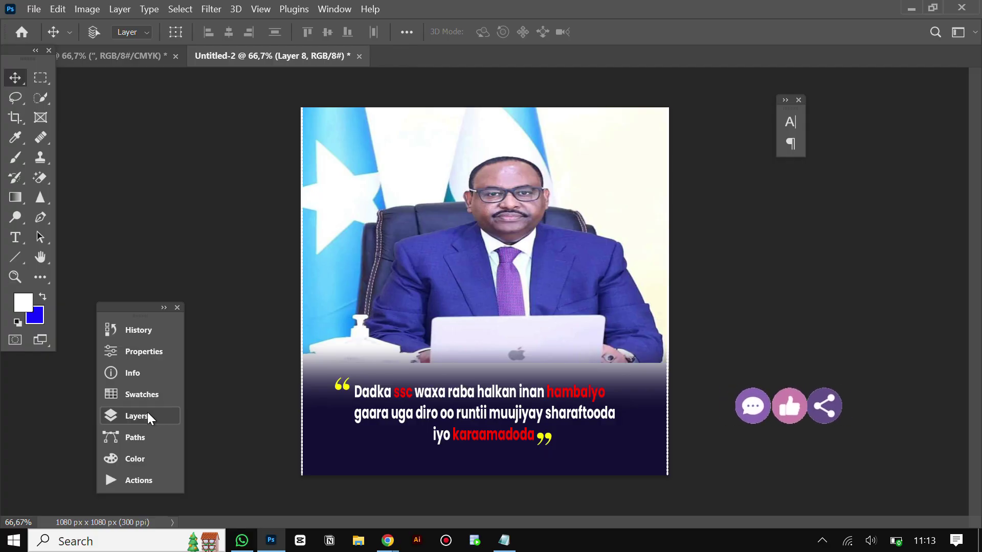
- Draw a horizontal line about 496 px wide below the last row of the quote text
left_click(163, 308)
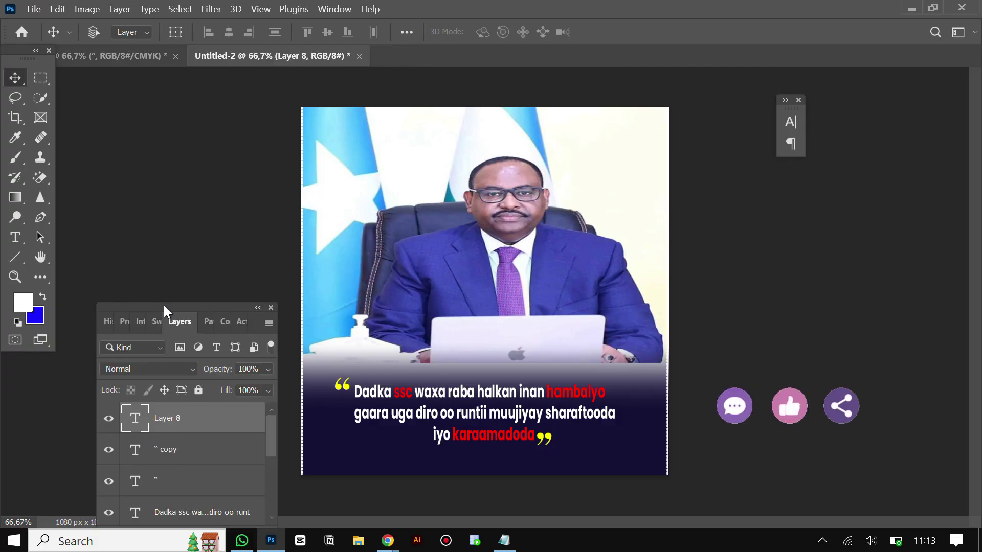
left_click(259, 308)
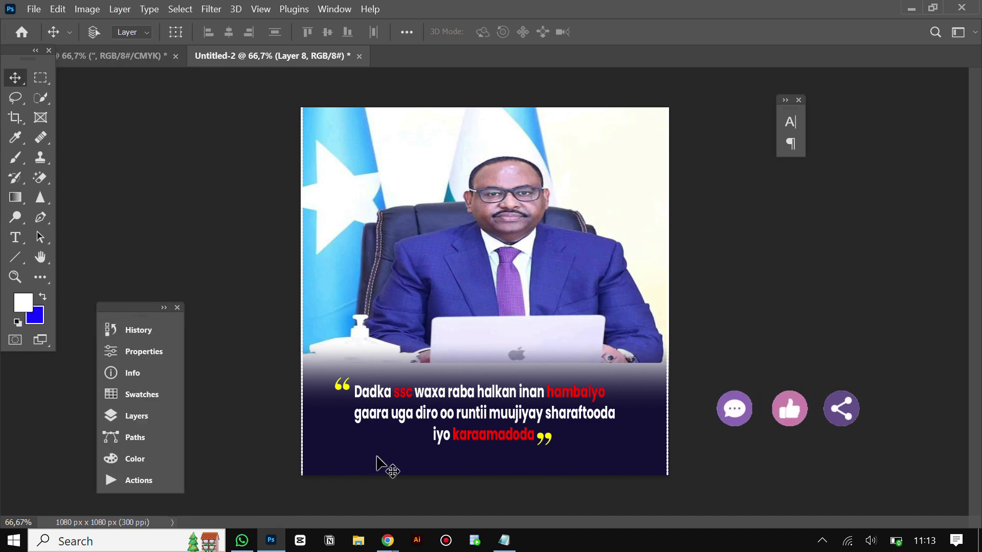
left_click(16, 257)
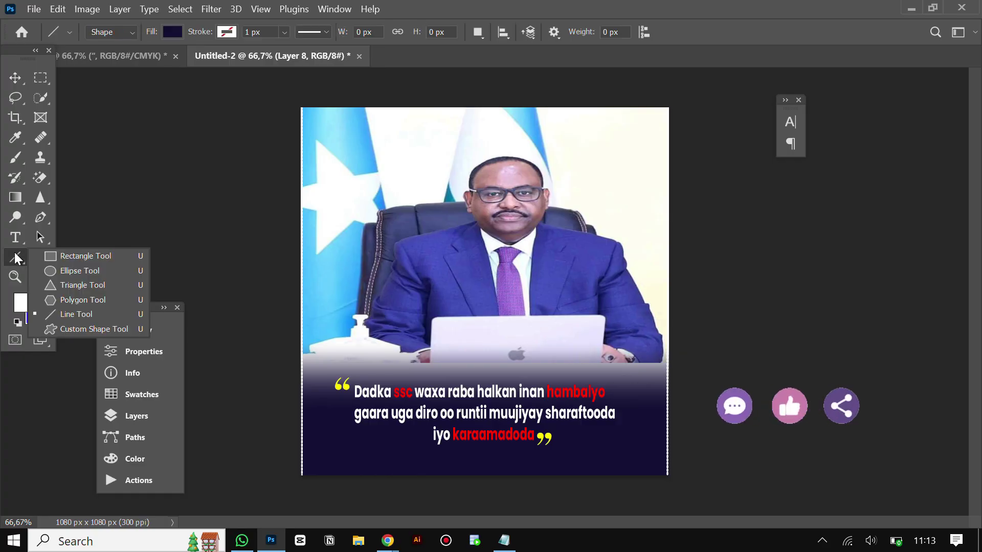
left_click(81, 313)
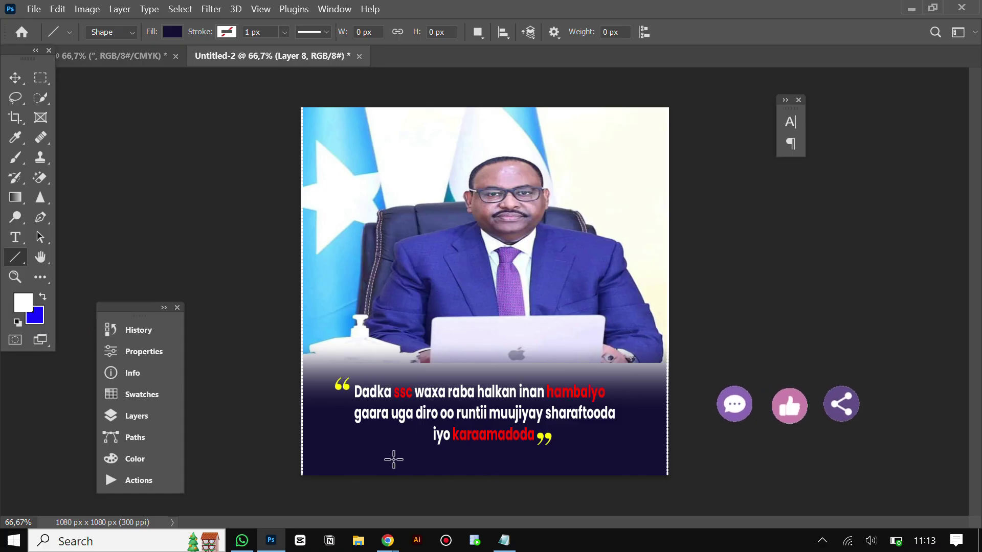
left_click_drag(393, 454, 563, 466)
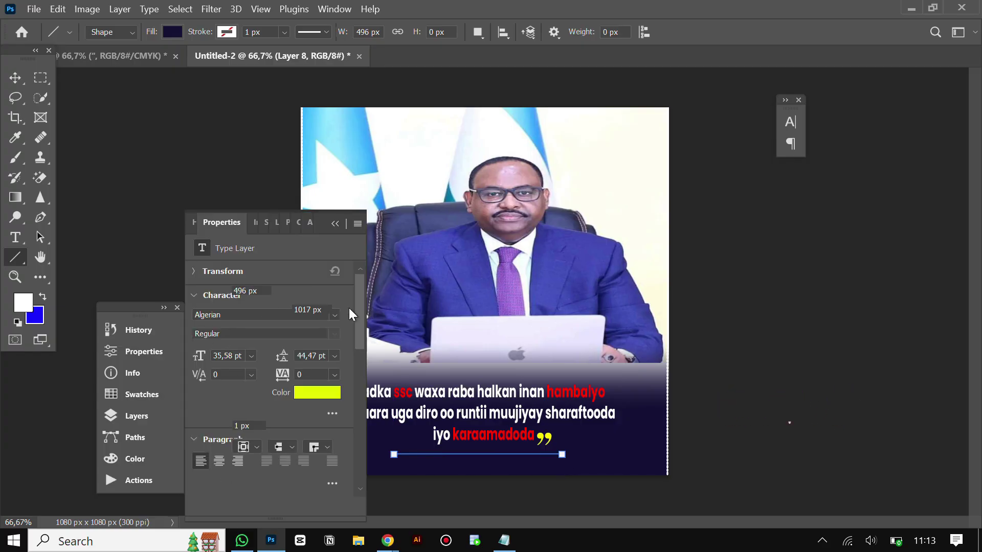
- Give the new line no fill and a white stroke 3 px thick
left_click(244, 385)
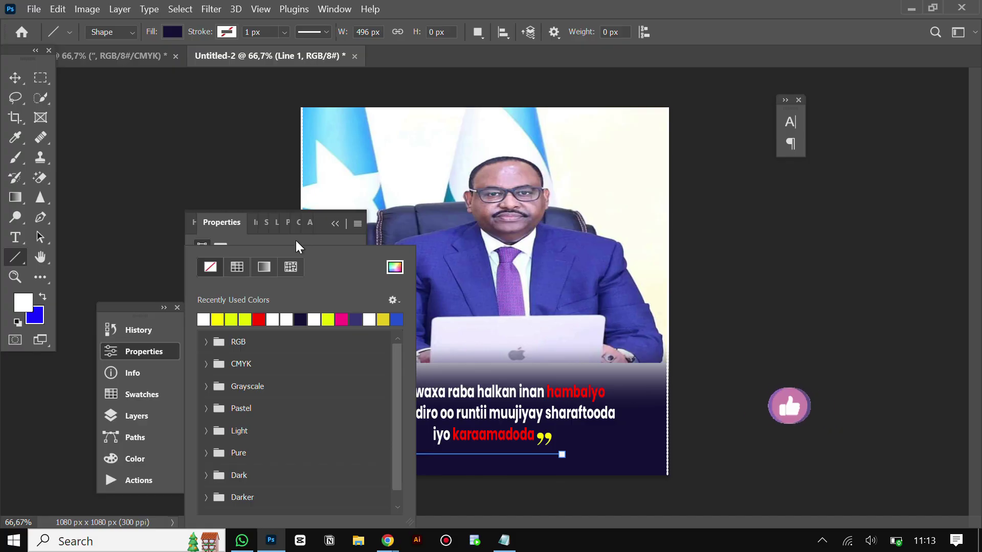
left_click(325, 226)
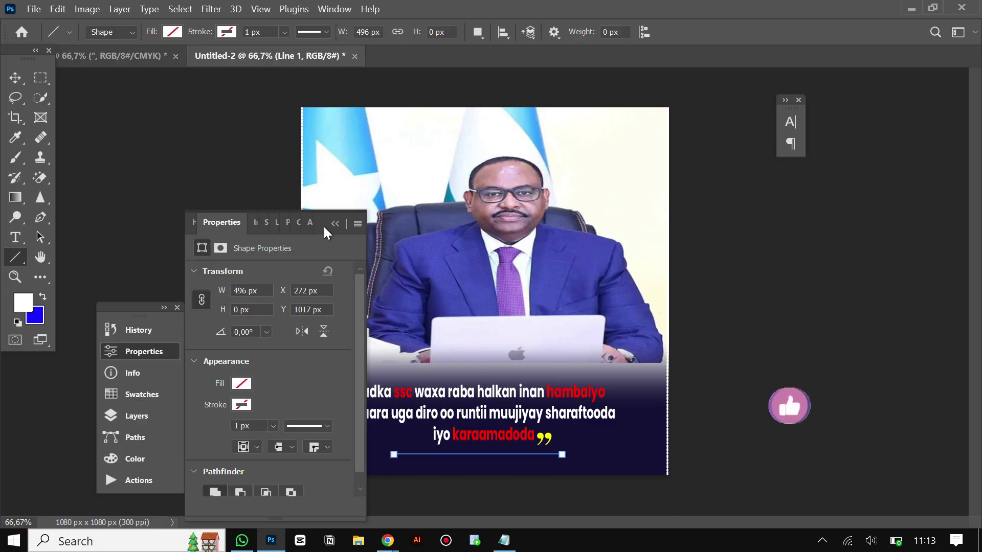
left_click(244, 404)
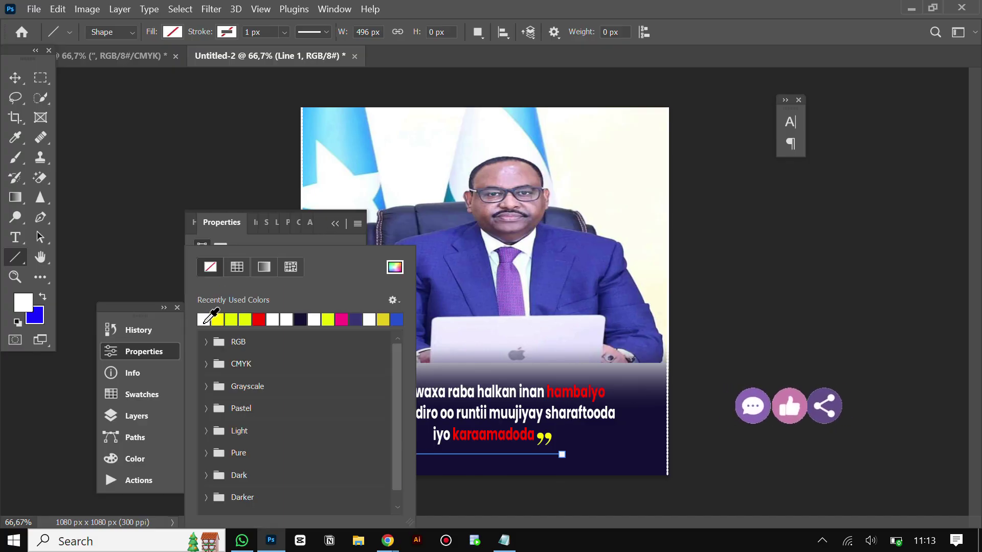
left_click(336, 238)
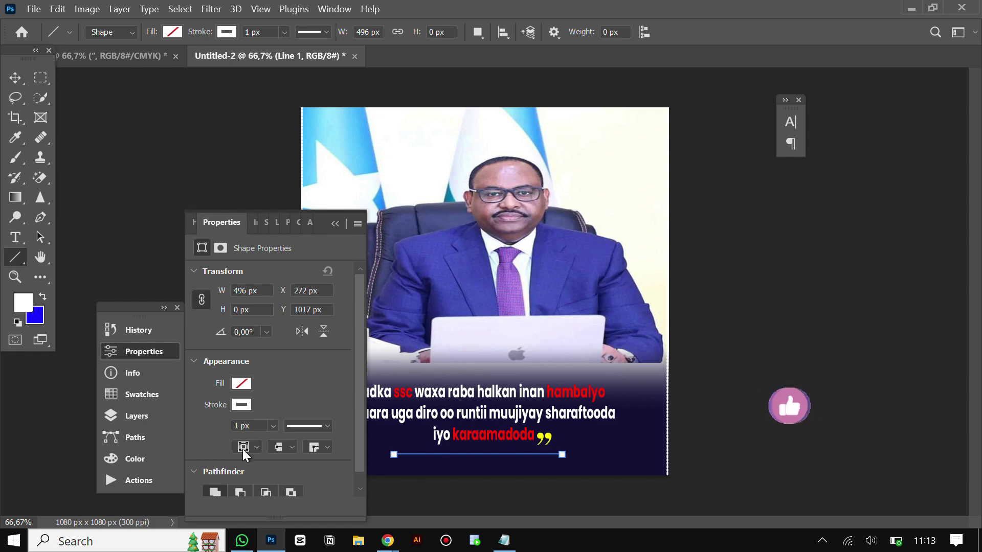
left_click_drag(242, 426, 125, 422)
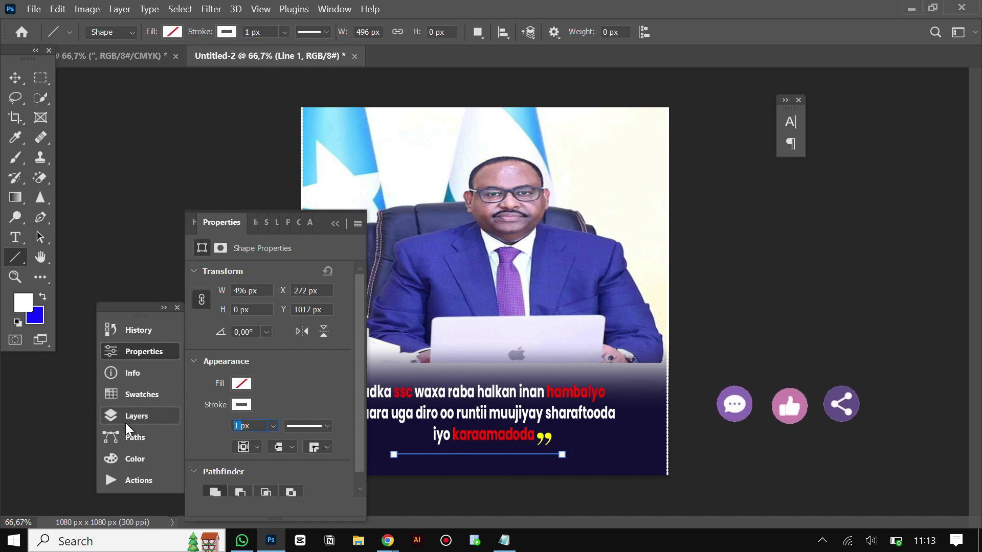
type("3")
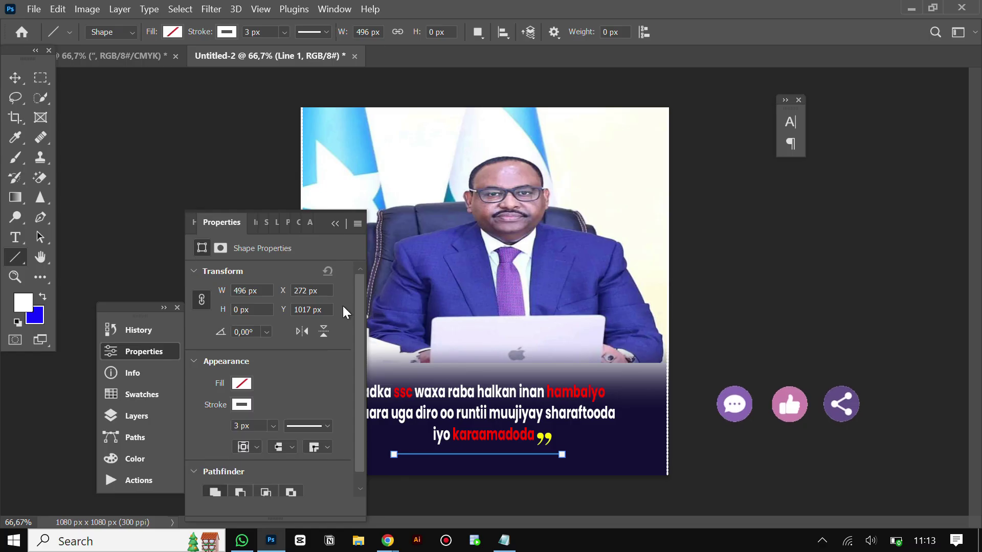
left_click(336, 228)
- Compare with the reference poster, move the line centrally under the quote, and duplicate it just above the poster's lower edge
left_click(15, 77)
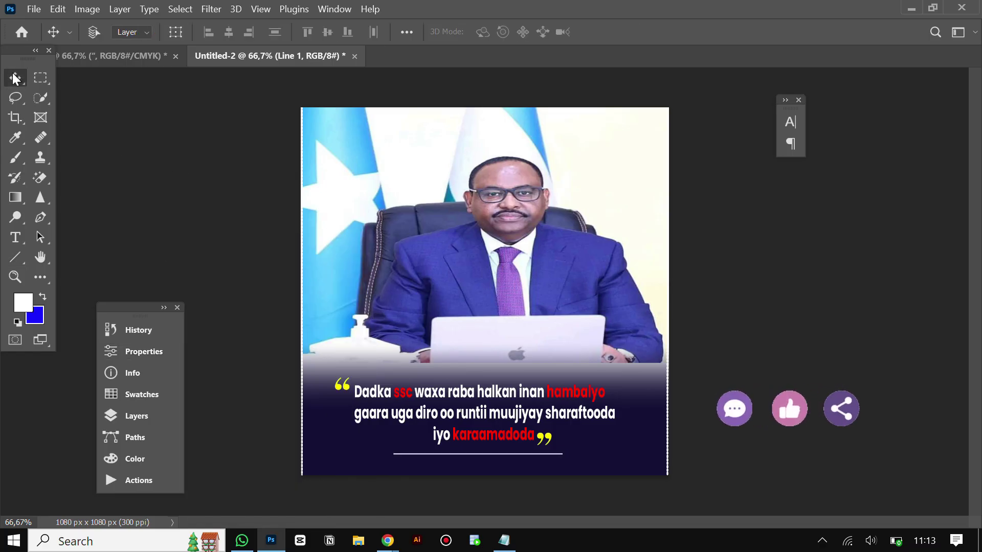
left_click(140, 53)
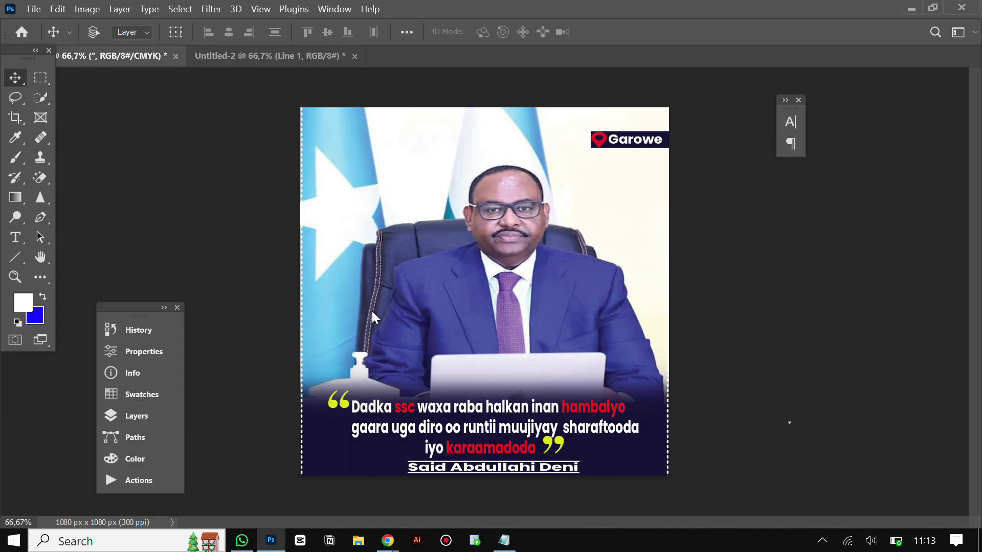
left_click(286, 52)
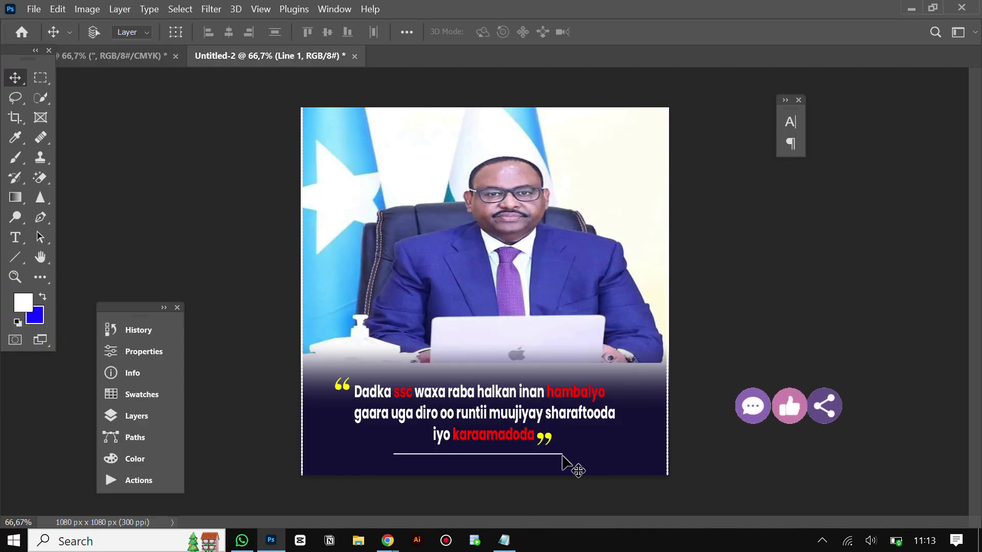
left_click_drag(545, 456, 553, 452)
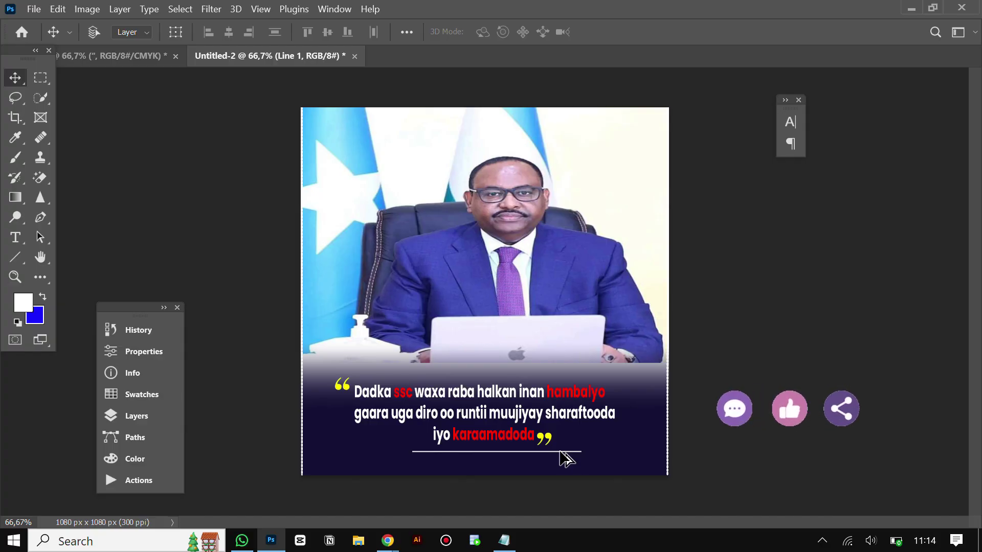
left_click_drag(559, 452, 562, 468)
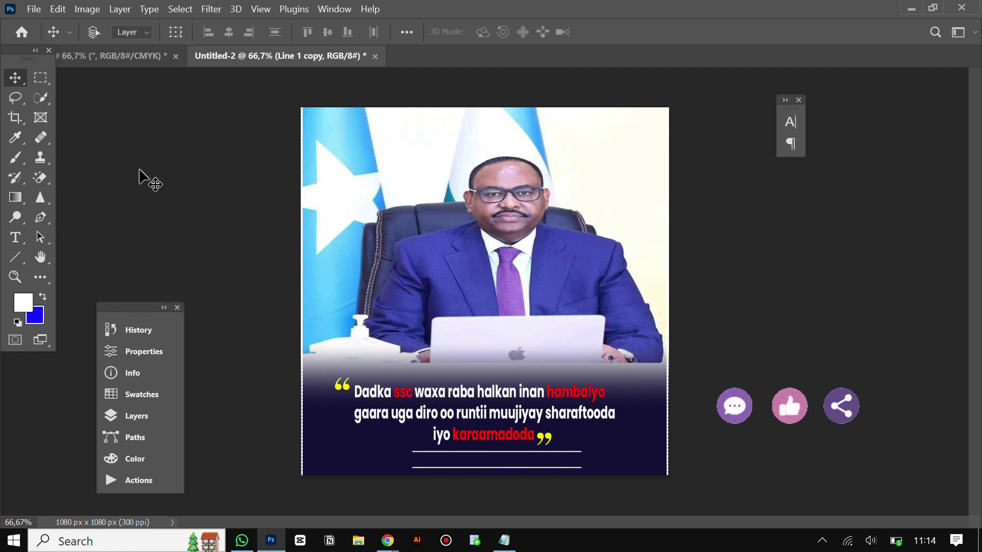
- Copy the person's name from the Notepad notes and add it as yellow 12 pt Algerian text between the two white lines
left_click(504, 541)
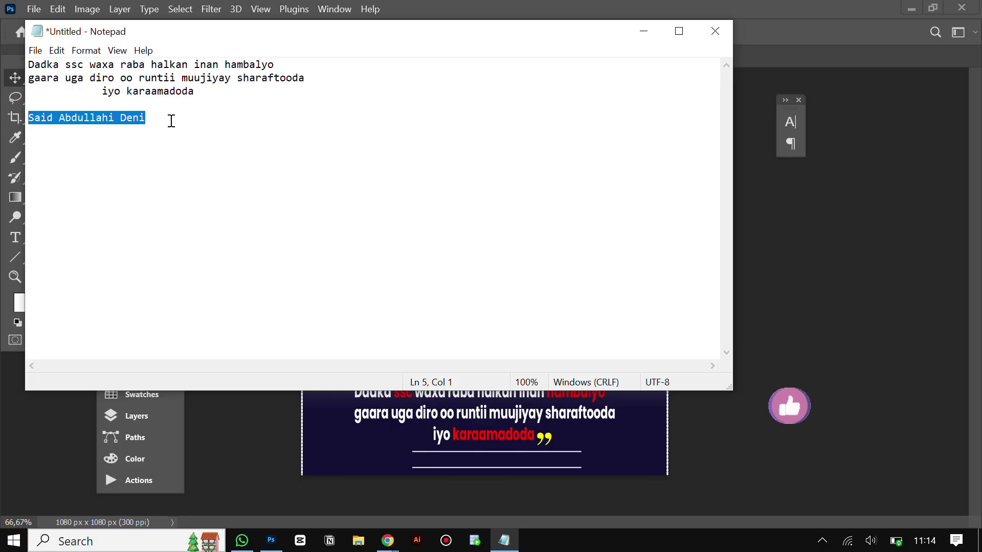
left_click_drag(171, 121, 29, 120)
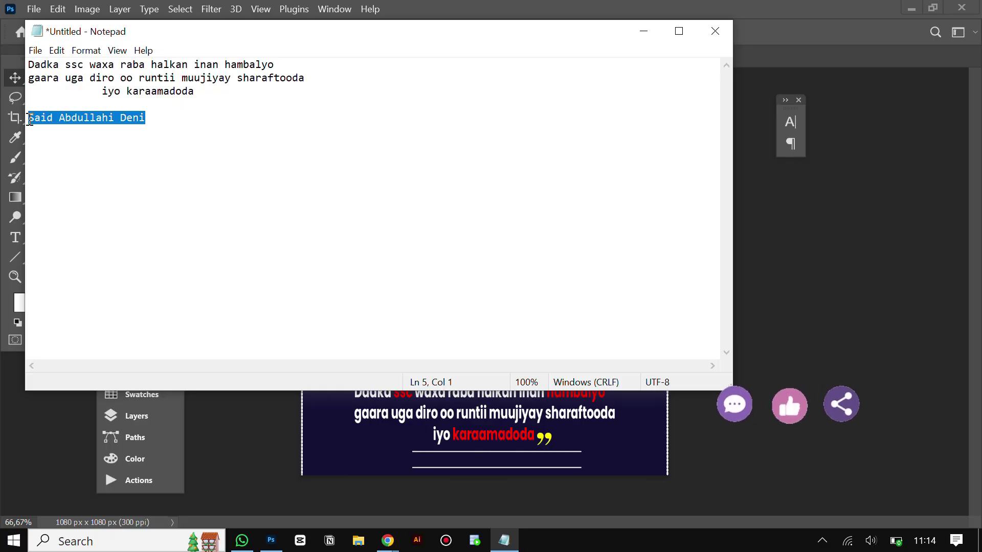
left_click(650, 38)
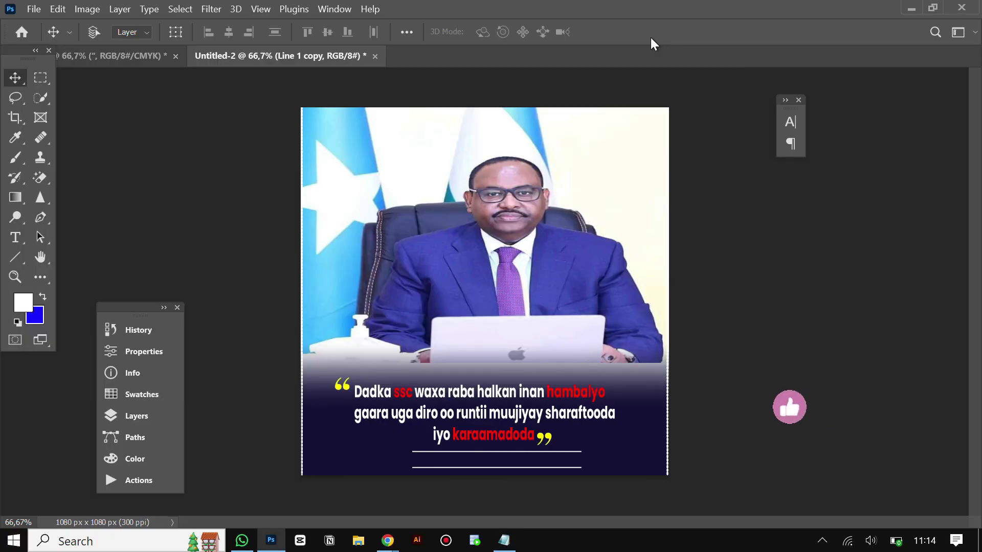
left_click(15, 238)
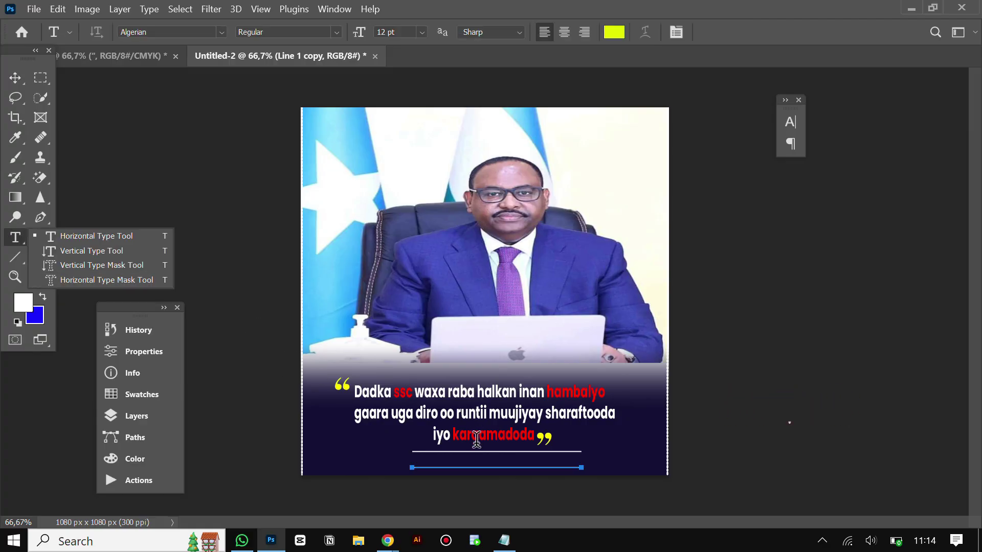
left_click(424, 459)
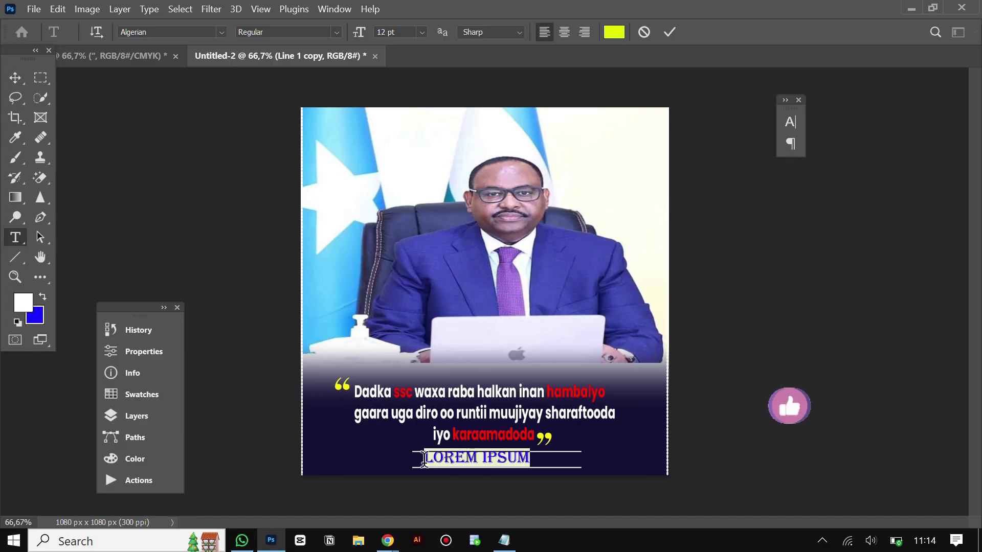
key("BackSpace")
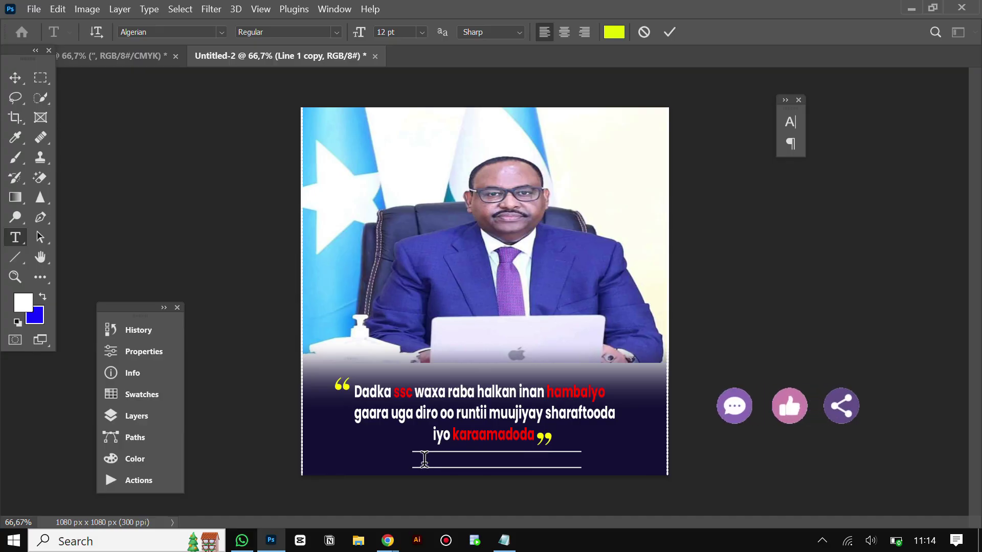
type("SAID ABDULLAHI DENI")
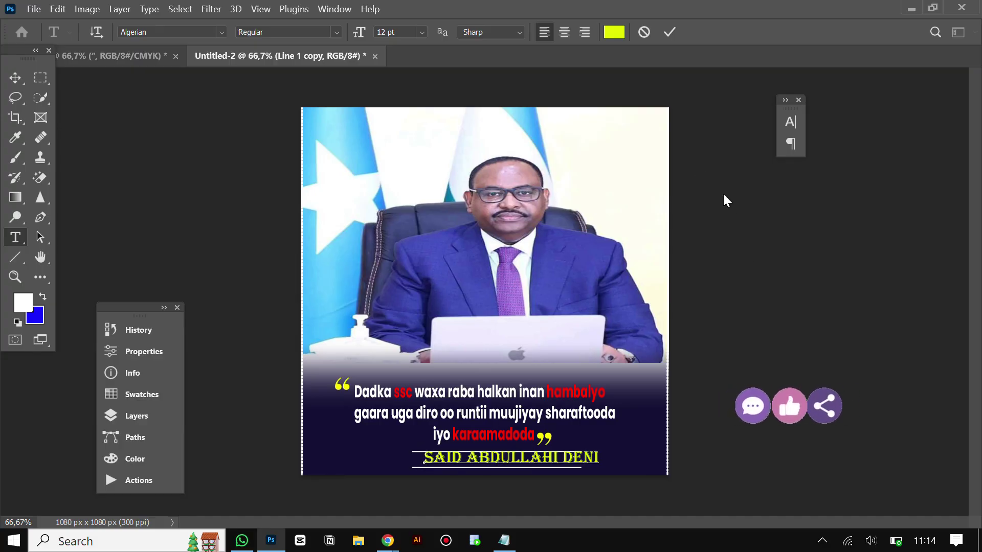
left_click(674, 32)
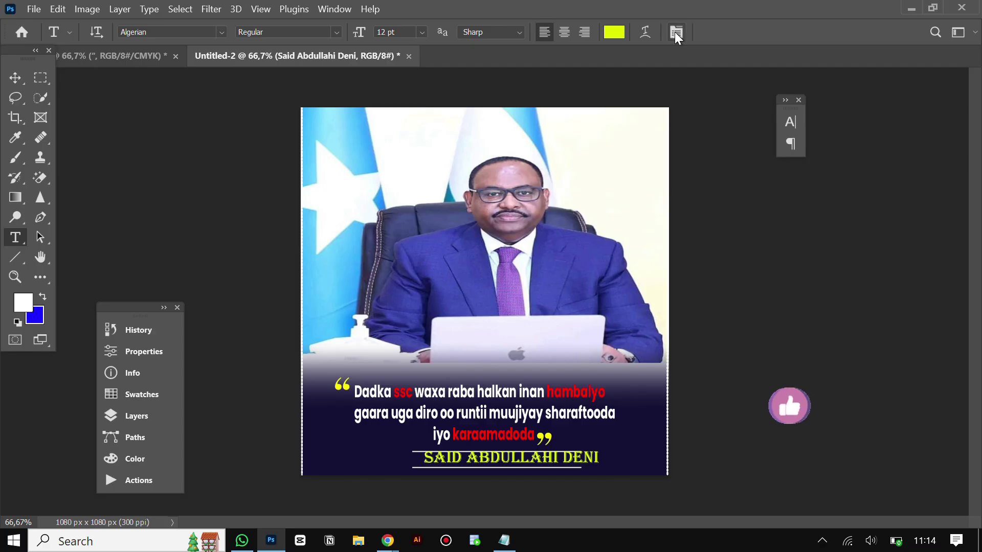
- Move the name caption so its start aligns with the two lines, and turn on CMYK proof colours
left_click(14, 79)
left_click_drag(575, 470, 563, 466)
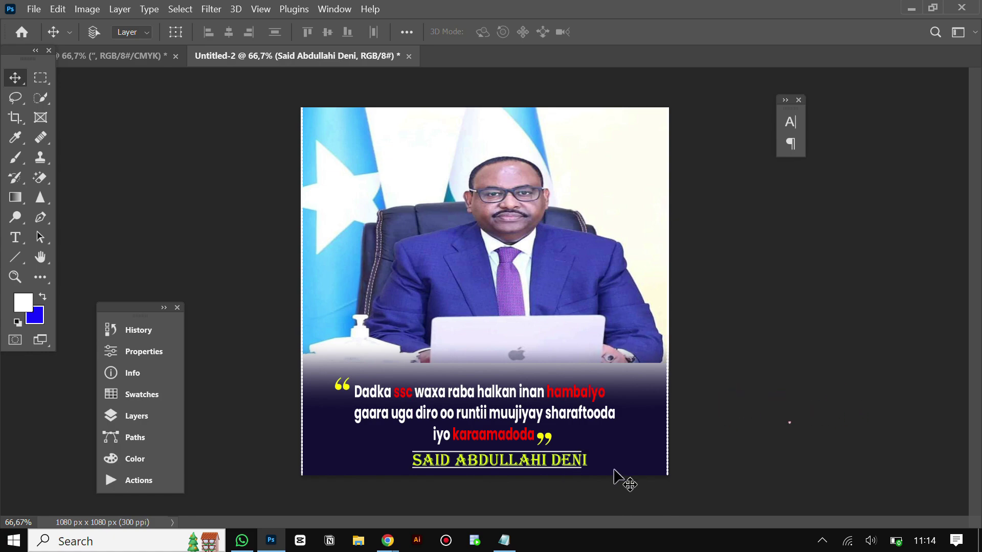
key("ctrl+plus")
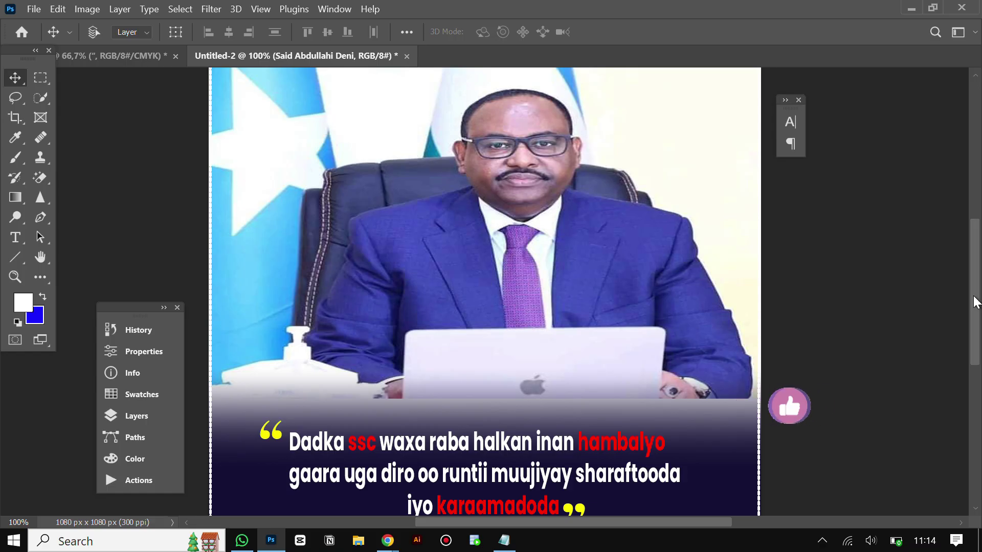
left_click_drag(974, 297, 974, 324)
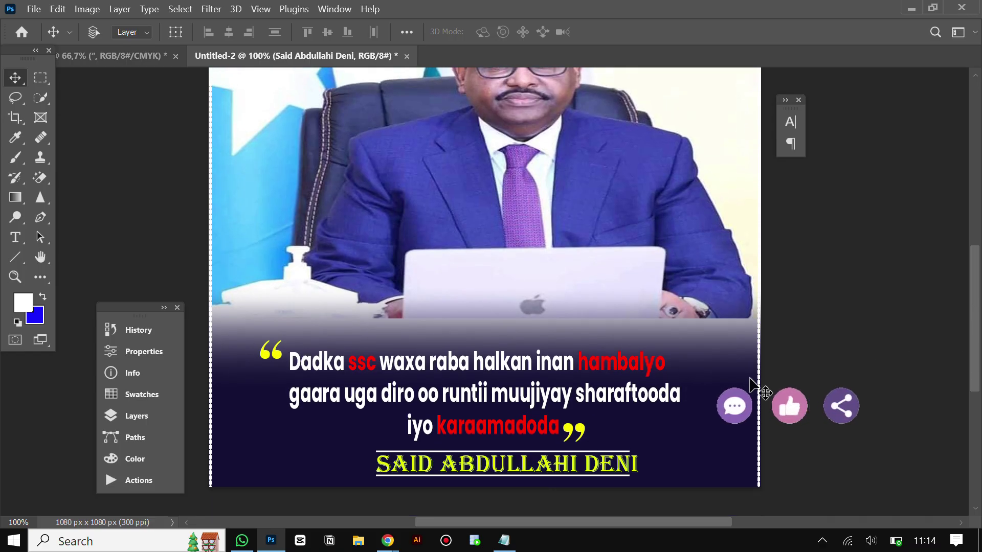
key("ctrl+y")
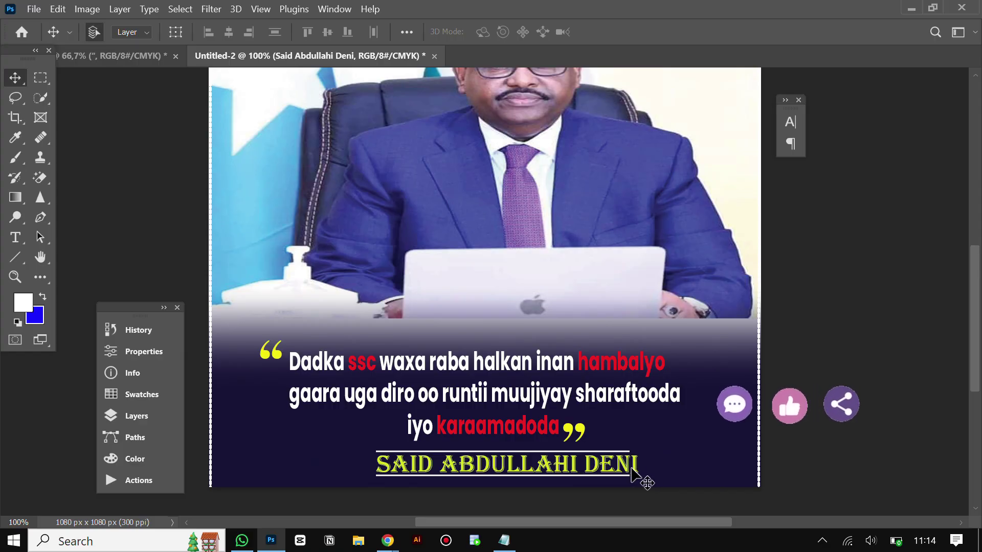
- Free-transform the name caption to about 96.7% width so it spans exactly the length of the two lines
key("ctrl+t")
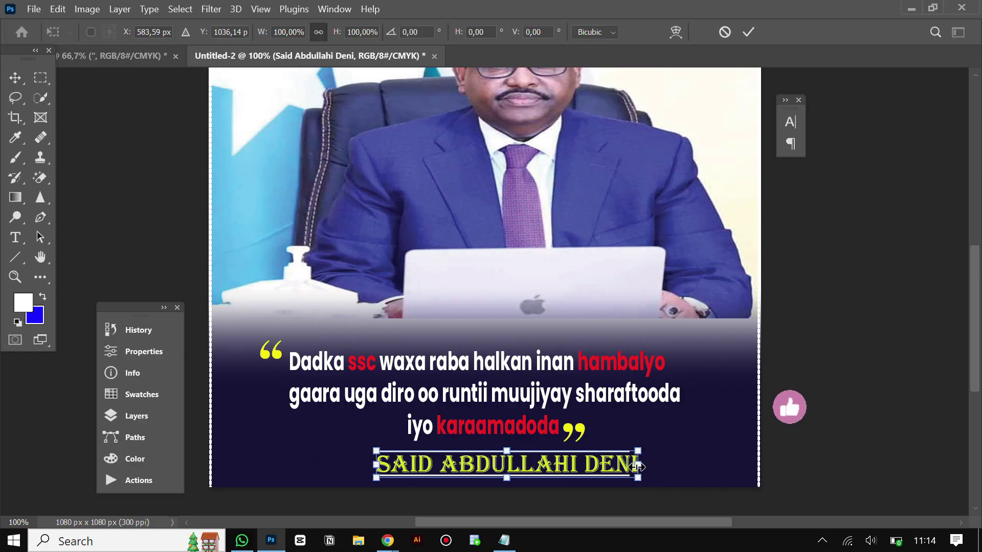
left_click_drag(637, 466, 632, 467)
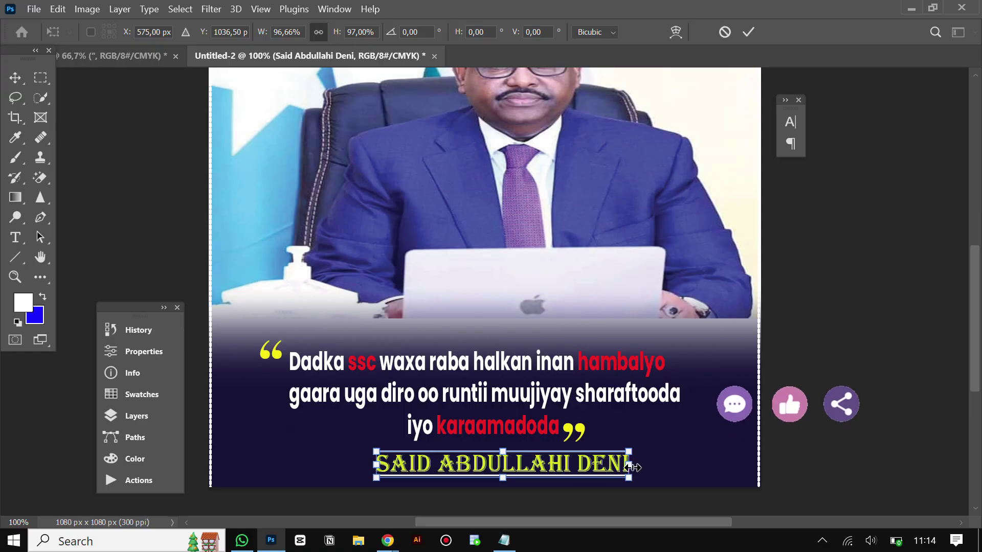
left_click(747, 32)
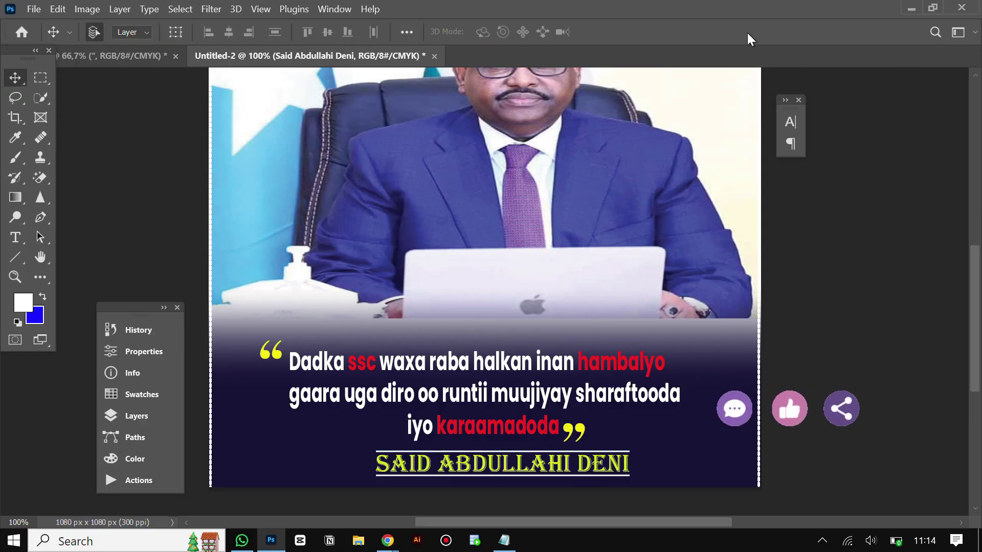
key("ctrl+minus")
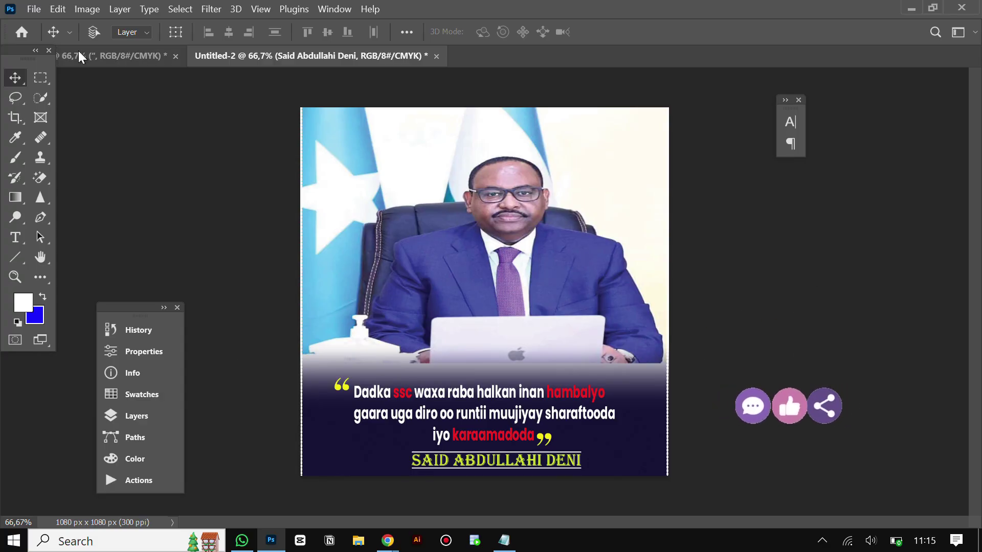
- Compare with the reference poster and draw a navy rectangle about 372 × 59 px against the poster's right edge, near its upper corner
left_click(123, 54)
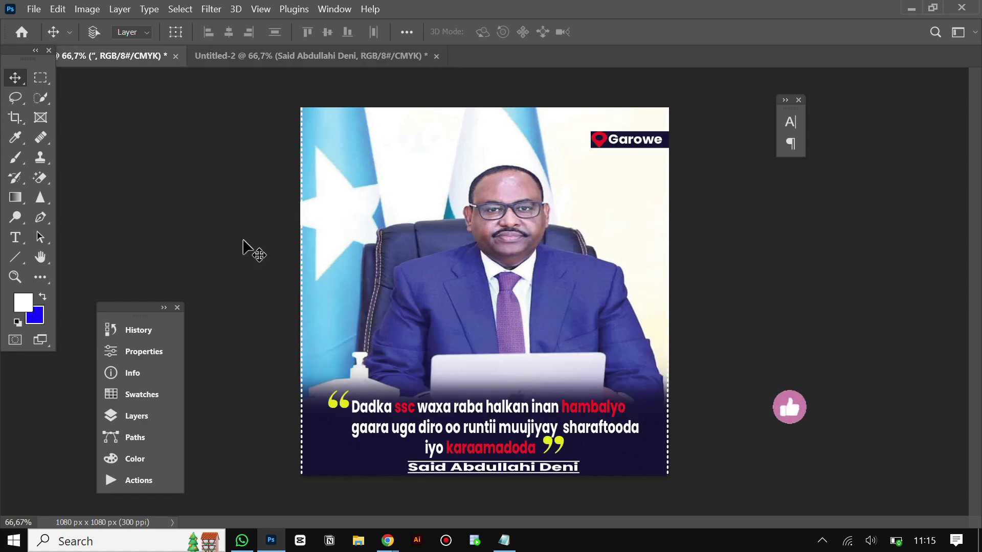
left_click(301, 56)
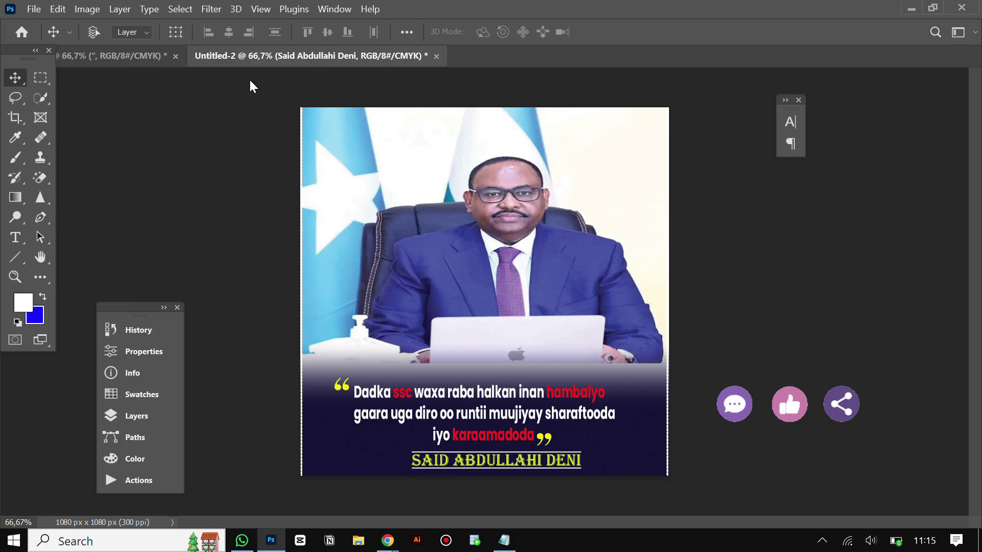
left_click(19, 255)
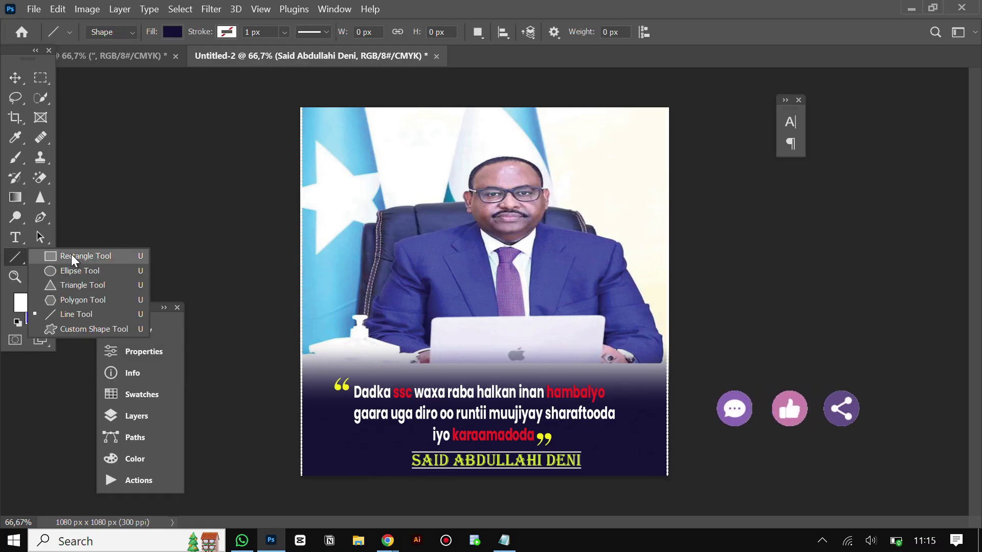
left_click(72, 255)
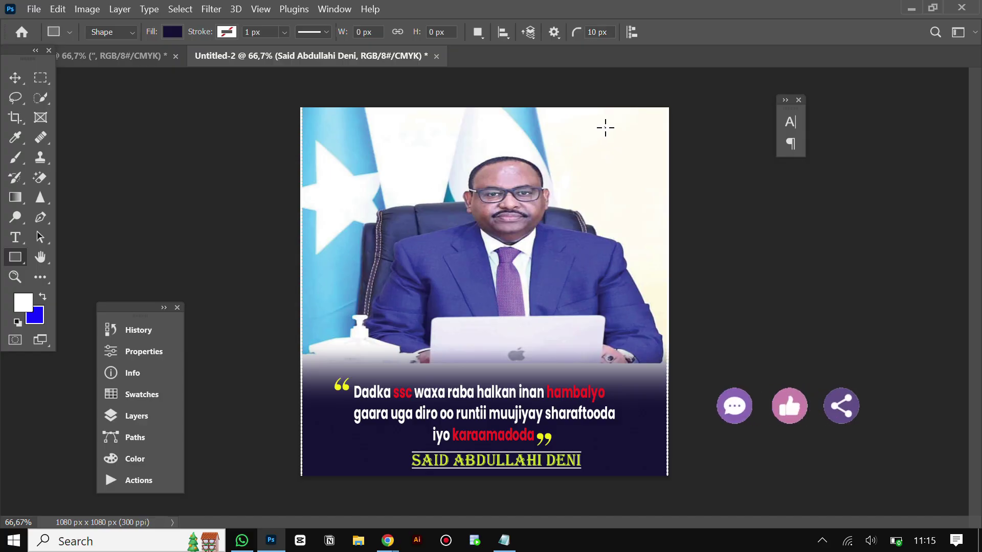
left_click_drag(605, 127, 669, 137)
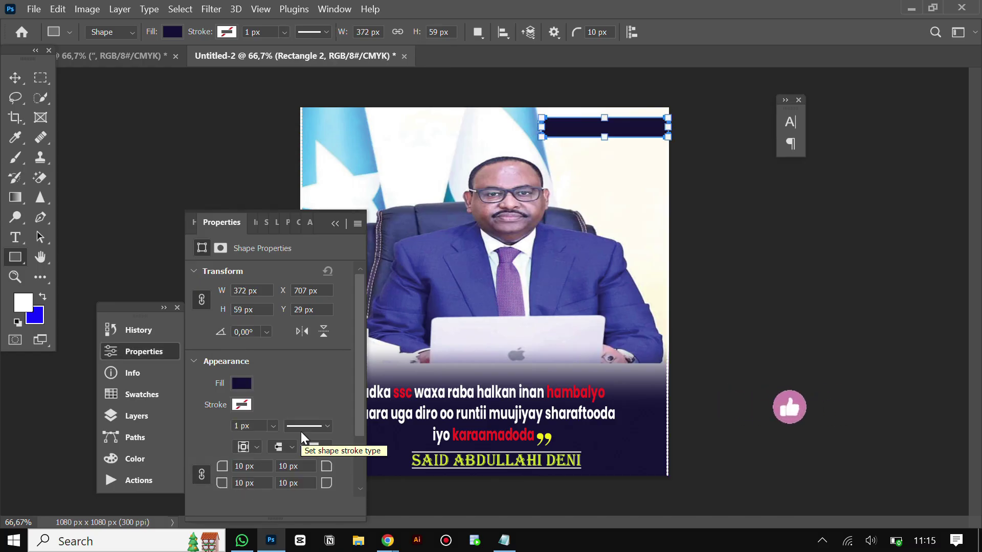
- Set the rectangle's corner radii to 0 px, narrow it to about 256 px wide and slightly reduce its height
left_click_drag(226, 471, 141, 451)
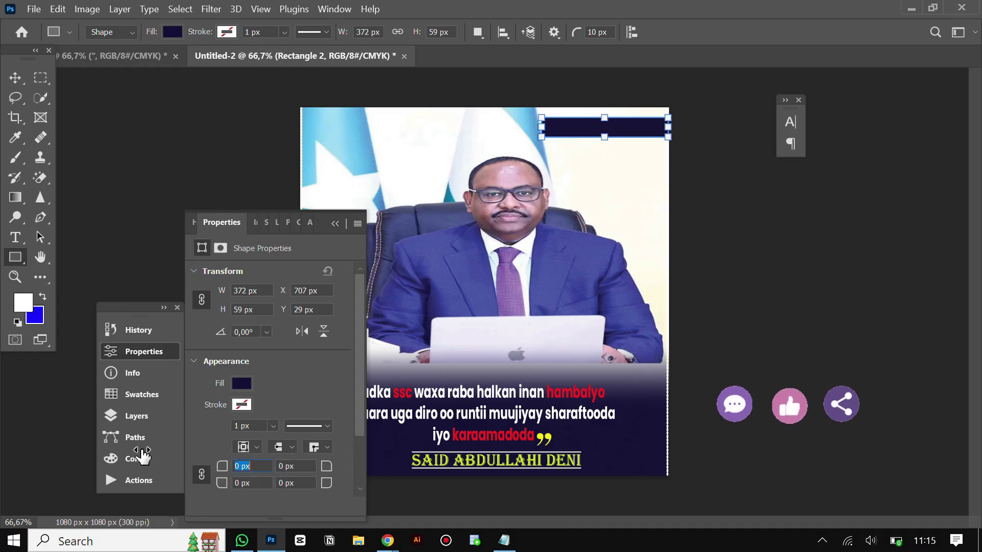
left_click(334, 225)
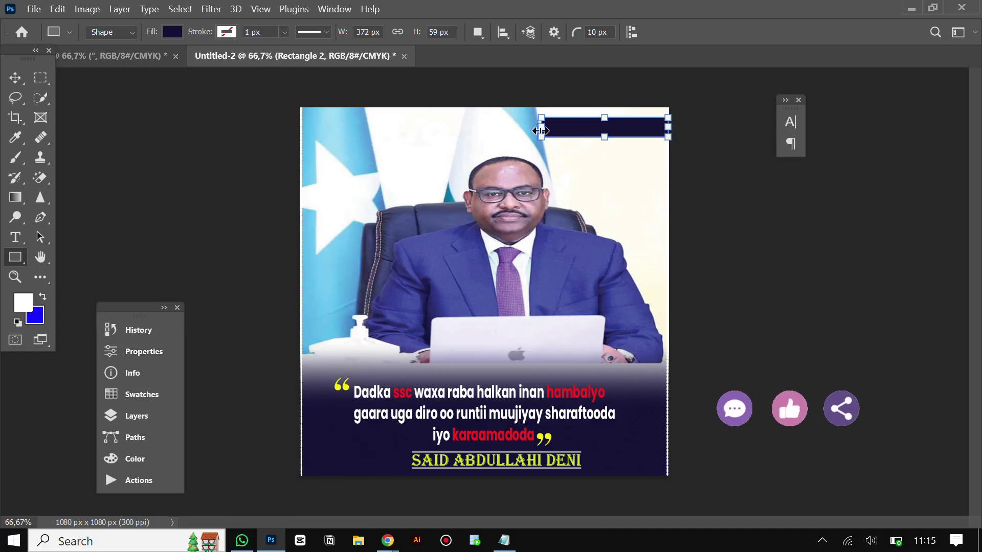
left_click_drag(540, 131, 580, 128)
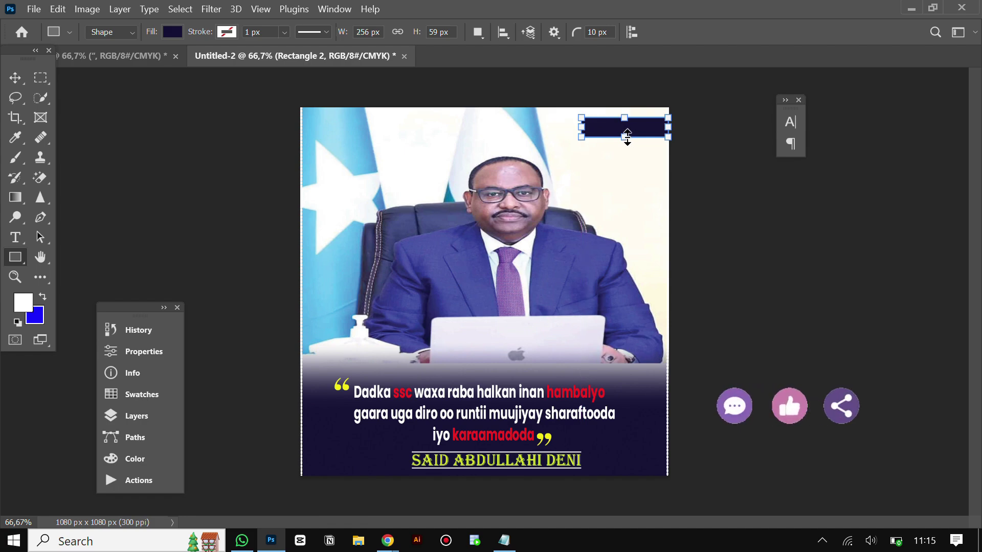
left_click_drag(624, 136, 625, 133)
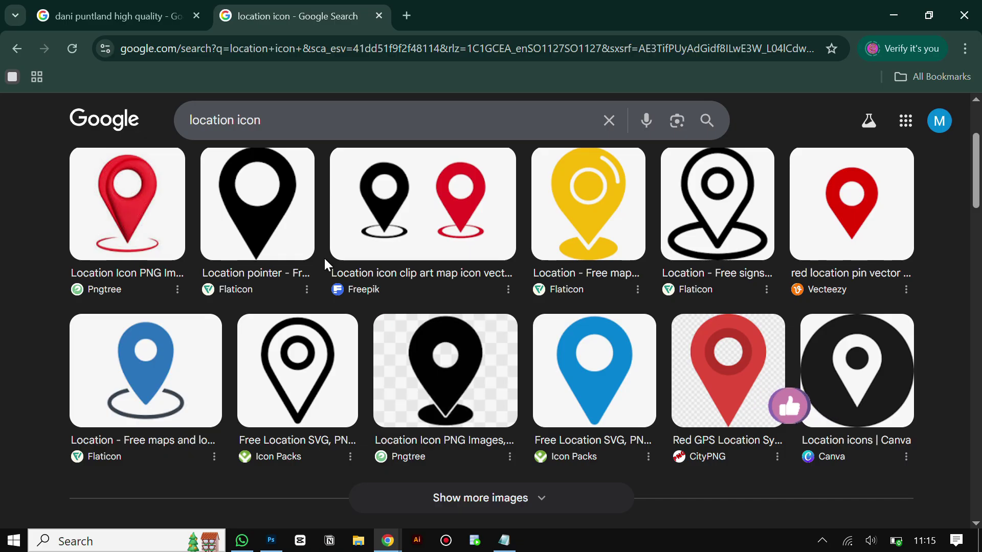
- Copy the plain red location pin image from the browser's "location icon" results and paste it into the Photoshop poster
scroll(324, 258, "up", 3)
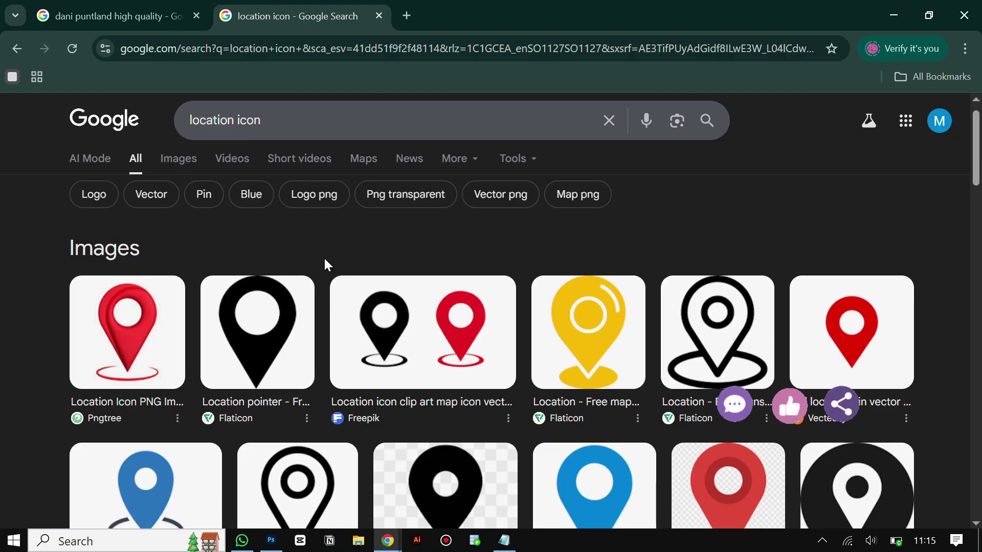
scroll(325, 260, "down", 1)
scroll(371, 230, "down", 2)
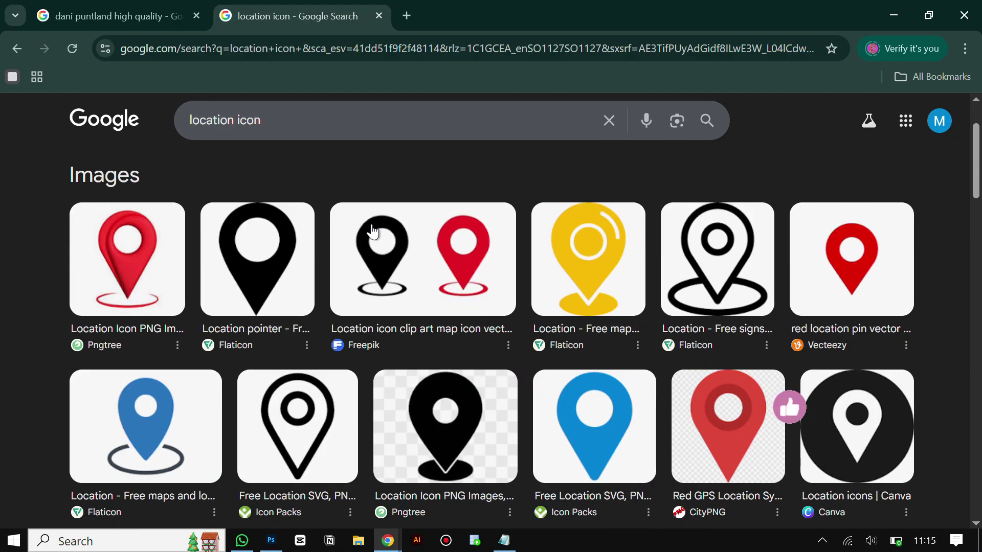
right_click(813, 266)
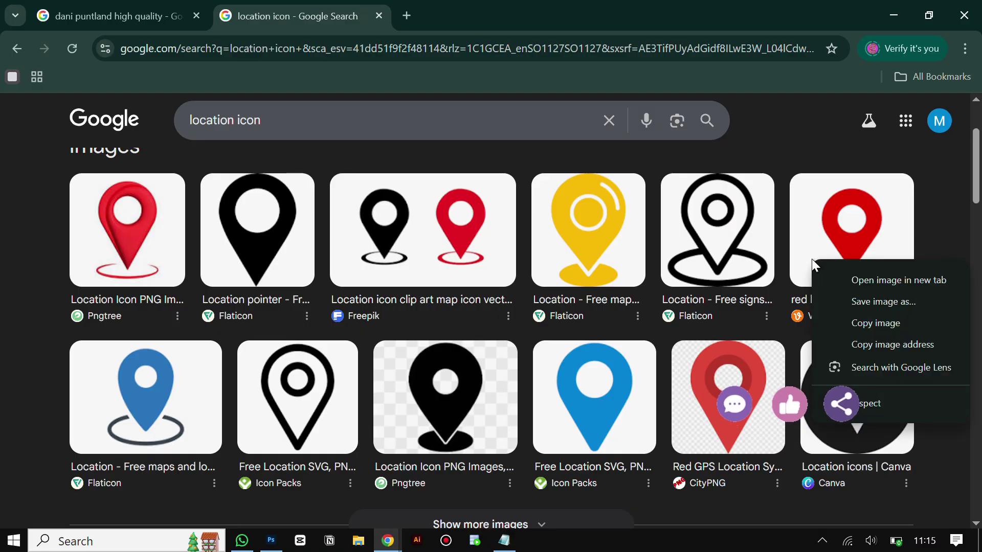
left_click(884, 326)
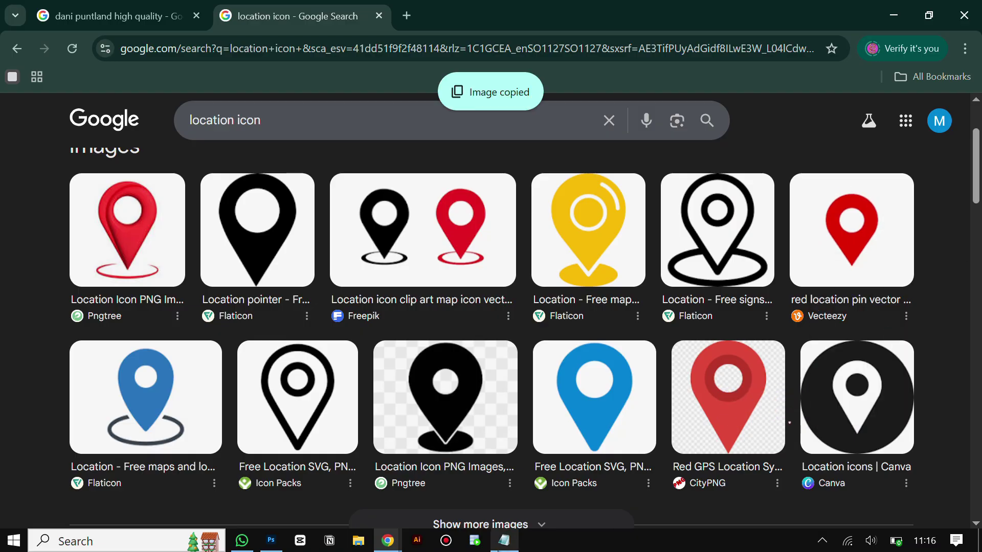
left_click(273, 546)
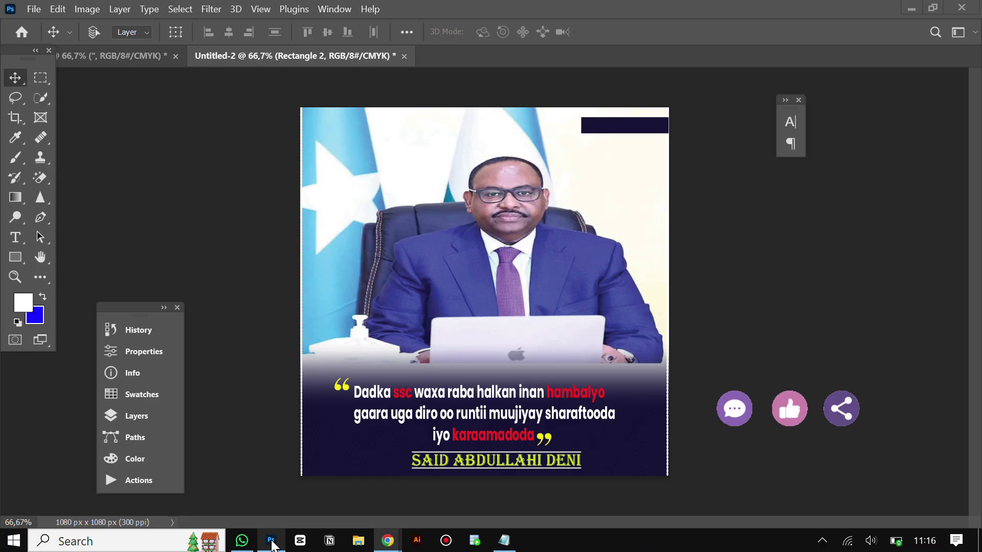
key("ctrl+v")
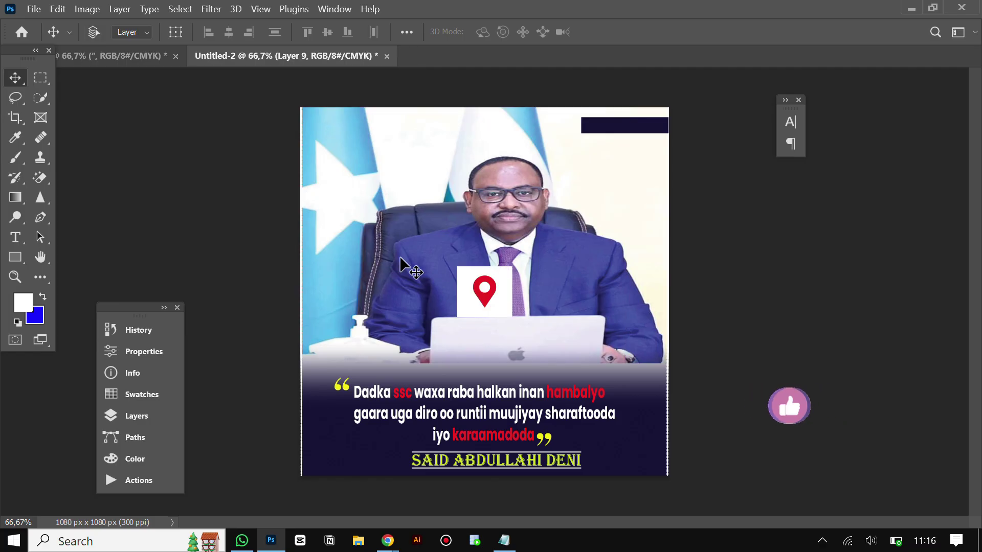
- Move the pasted pin image beside the portrait's head and remove its white background with the Magic Eraser at tolerance 32
left_click_drag(496, 300, 429, 202)
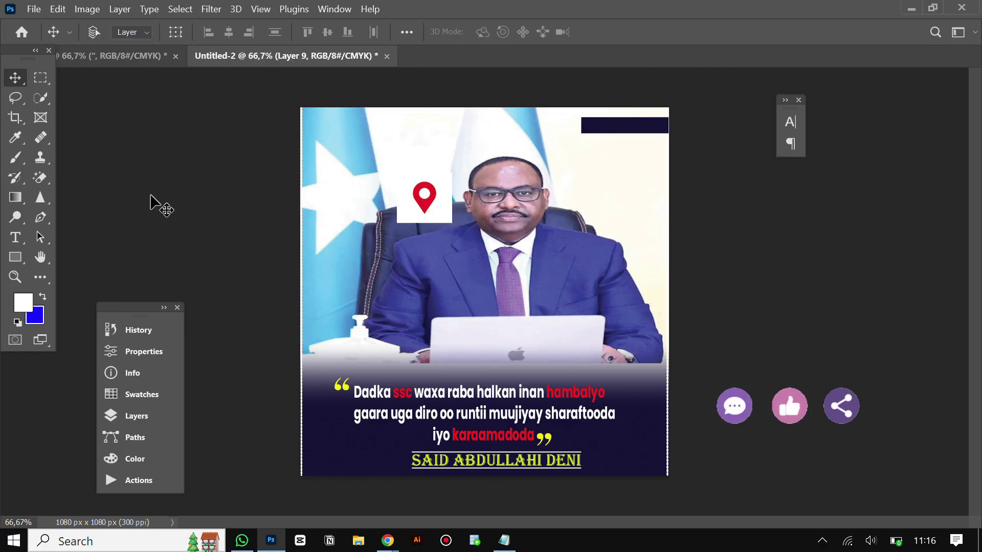
left_click(39, 181)
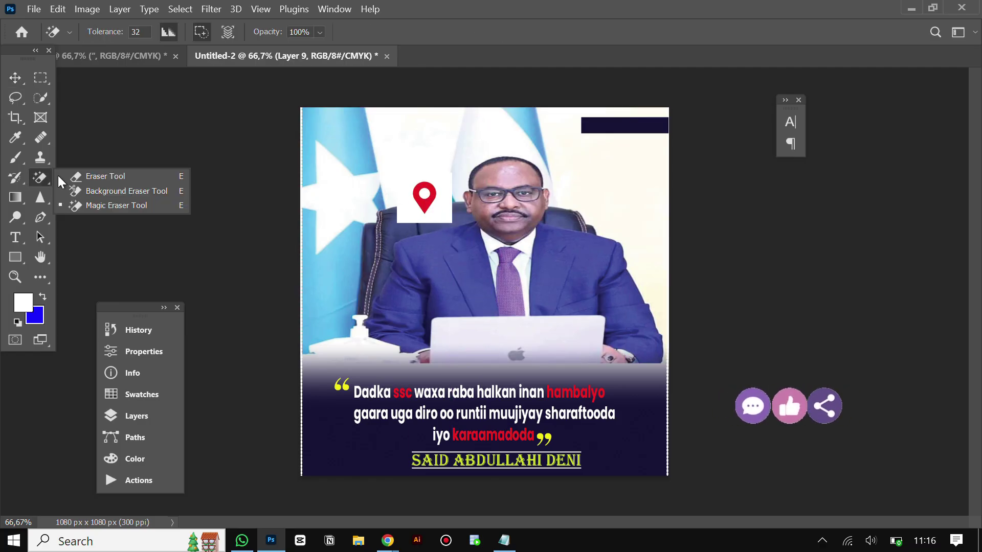
left_click(115, 205)
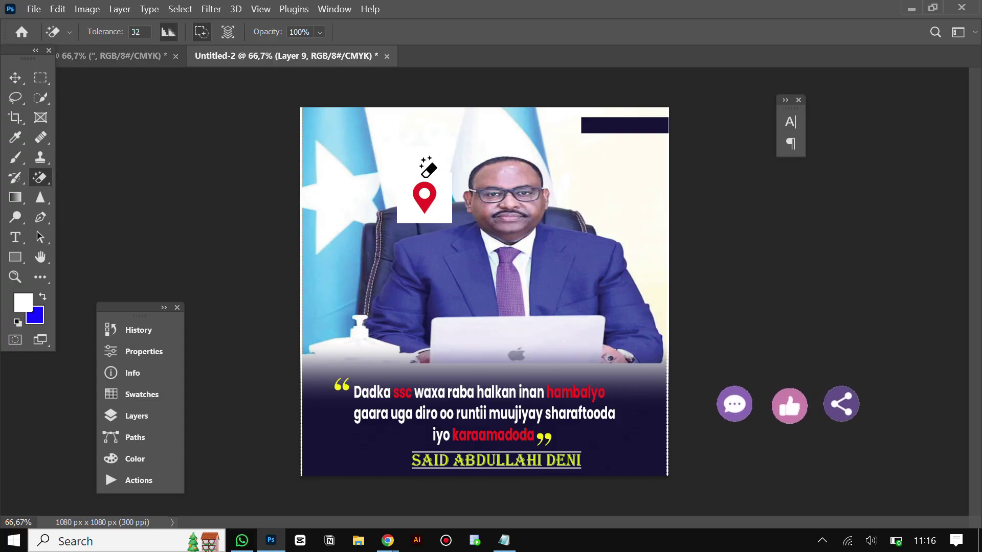
left_click(439, 178)
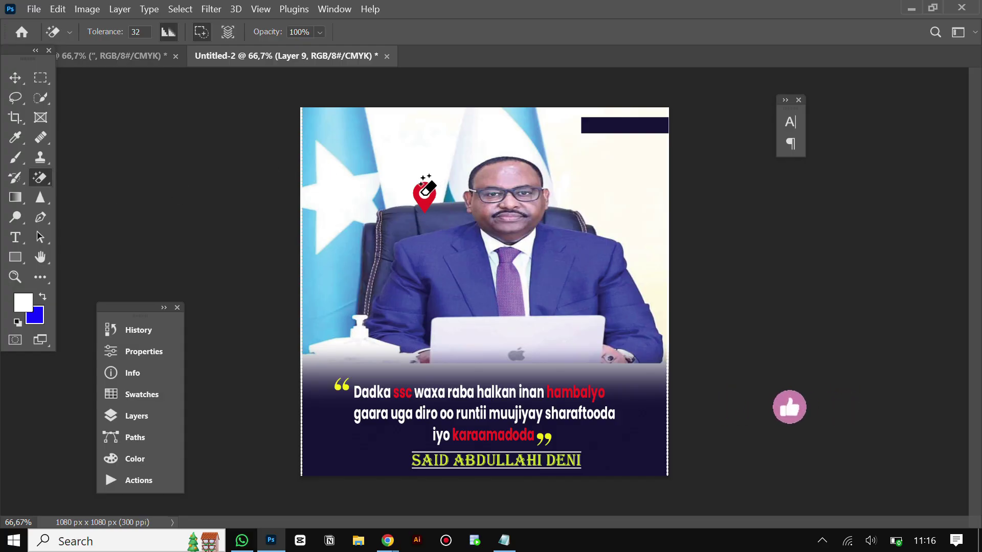
- Move the pin beneath the navy bar, scale it to about 51% width and 55% height, and place it on the bar's left end
left_click(16, 78)
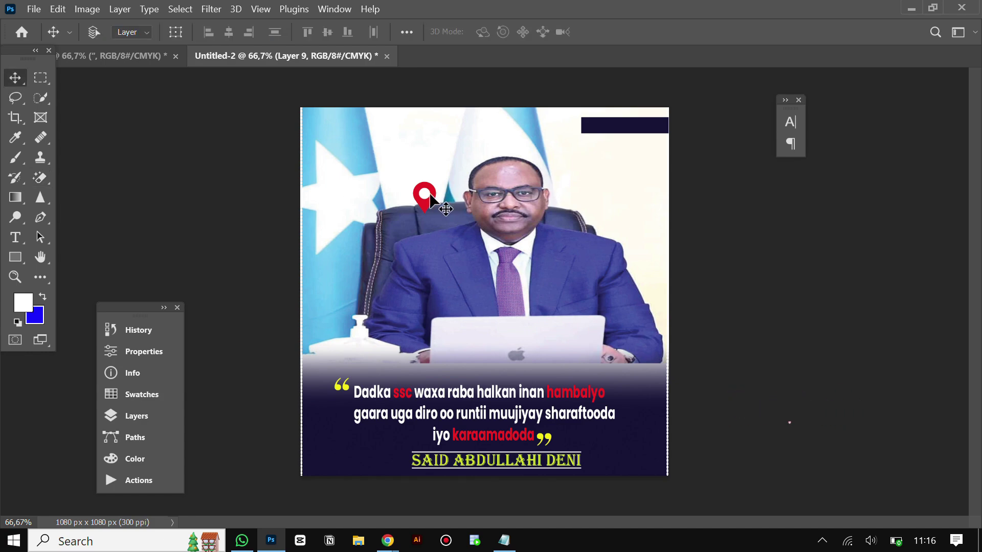
left_click_drag(436, 197, 606, 164)
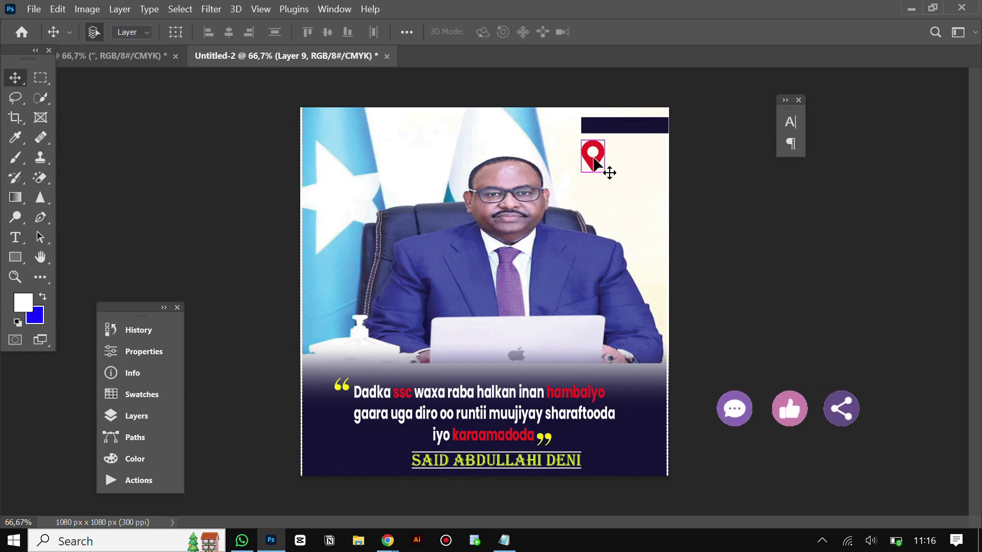
key("ctrl+t")
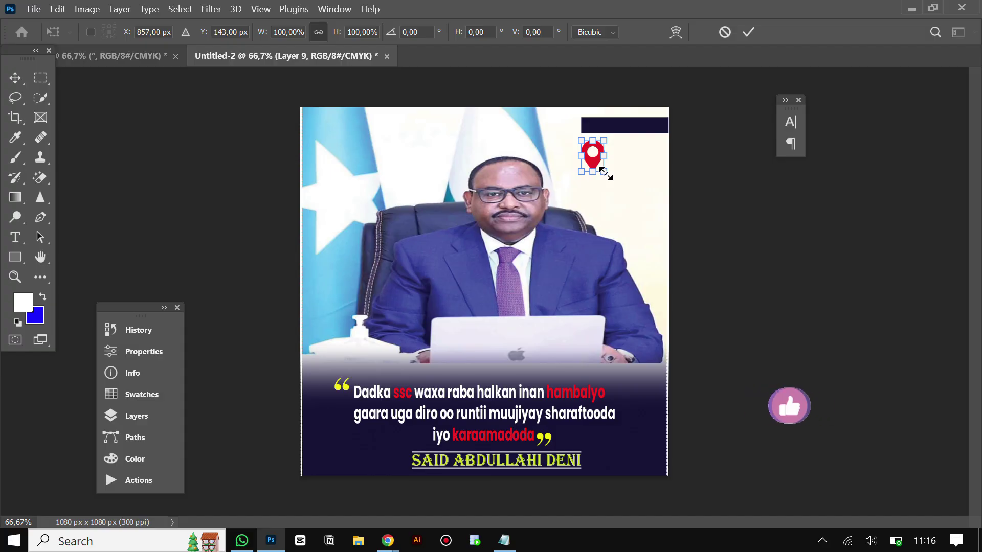
left_click_drag(604, 172, 596, 160)
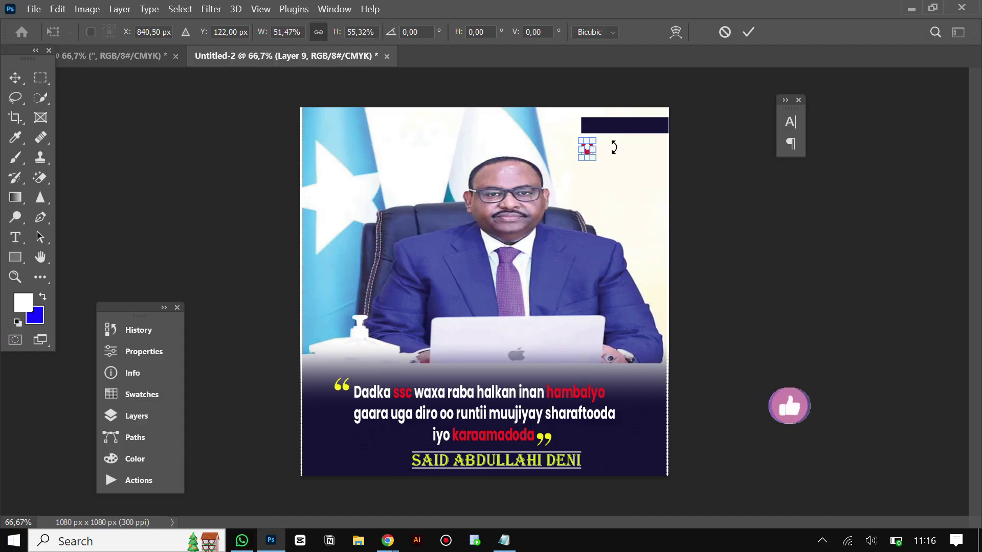
left_click(748, 33)
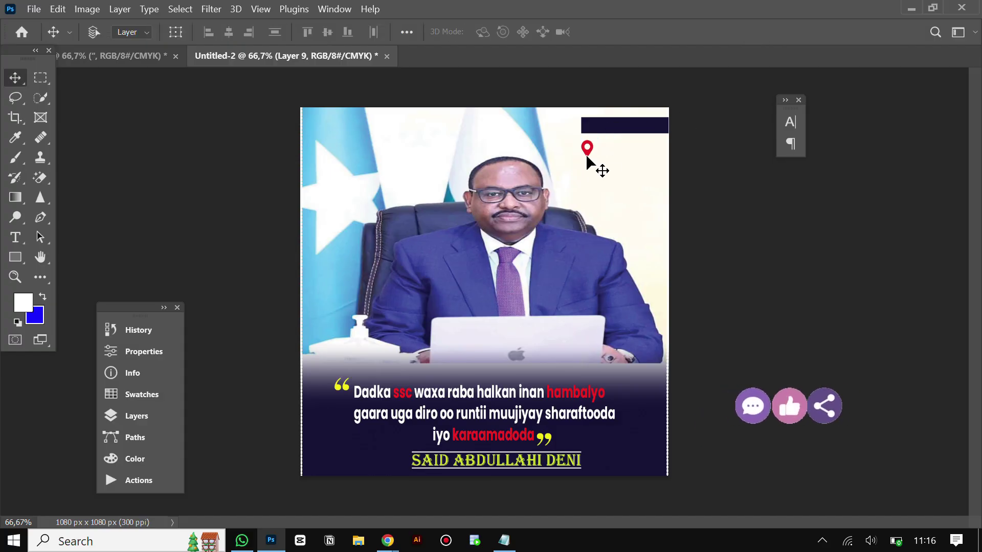
left_click_drag(587, 160, 587, 137)
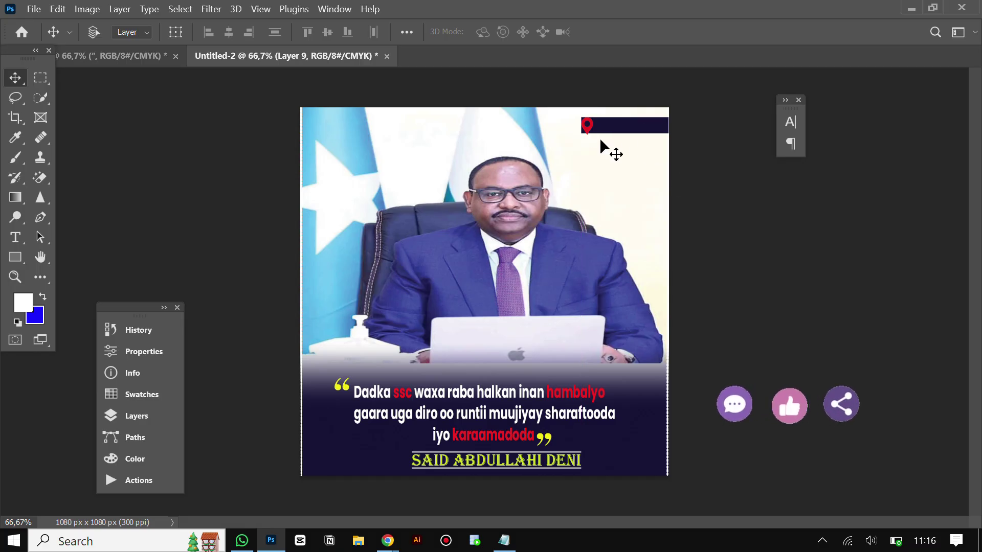
- Free-transform the pin to about 111% width and 77% height so it fits inside the navy bar's left end
left_click_drag(587, 130, 581, 143)
key("ctrl+t")
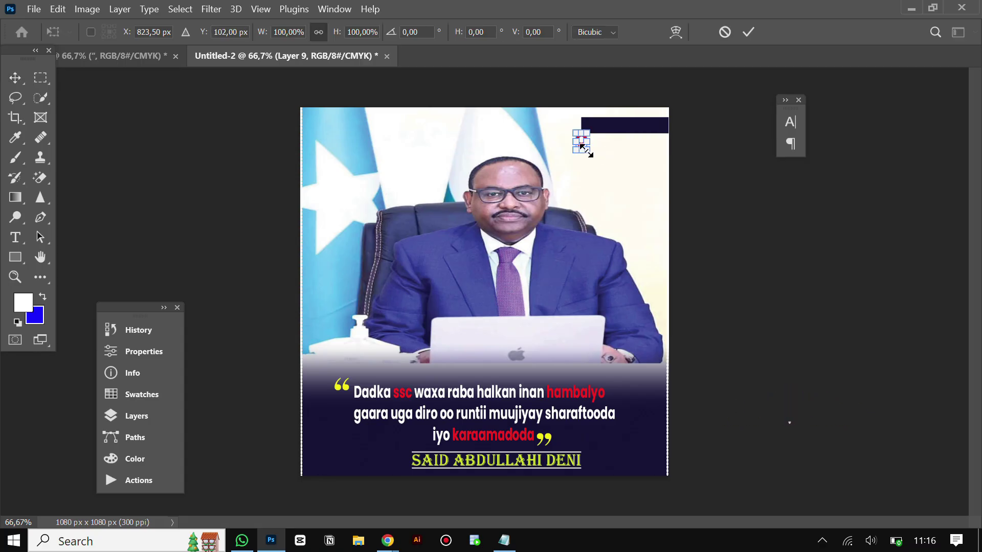
left_click_drag(587, 151, 588, 148)
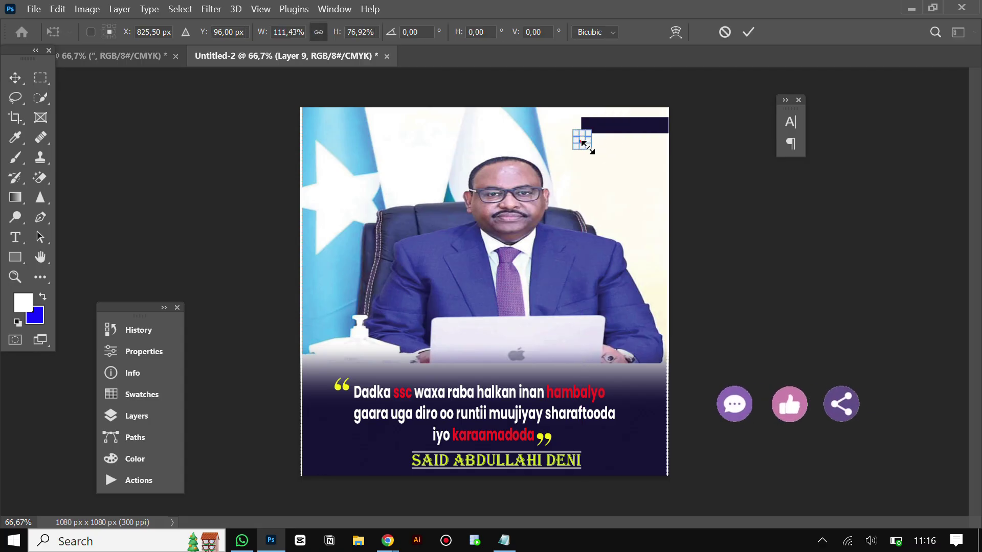
left_click(742, 32)
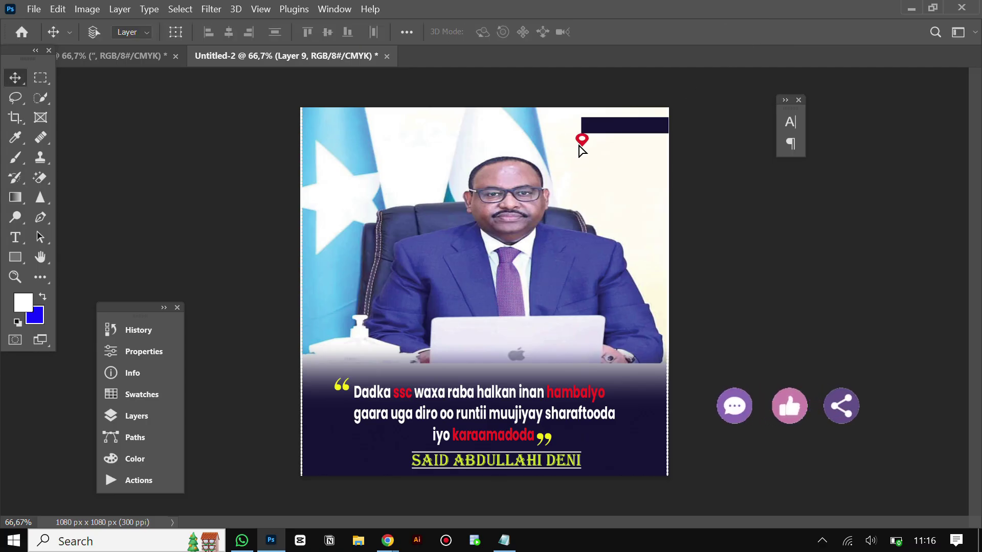
left_click_drag(576, 146, 588, 127)
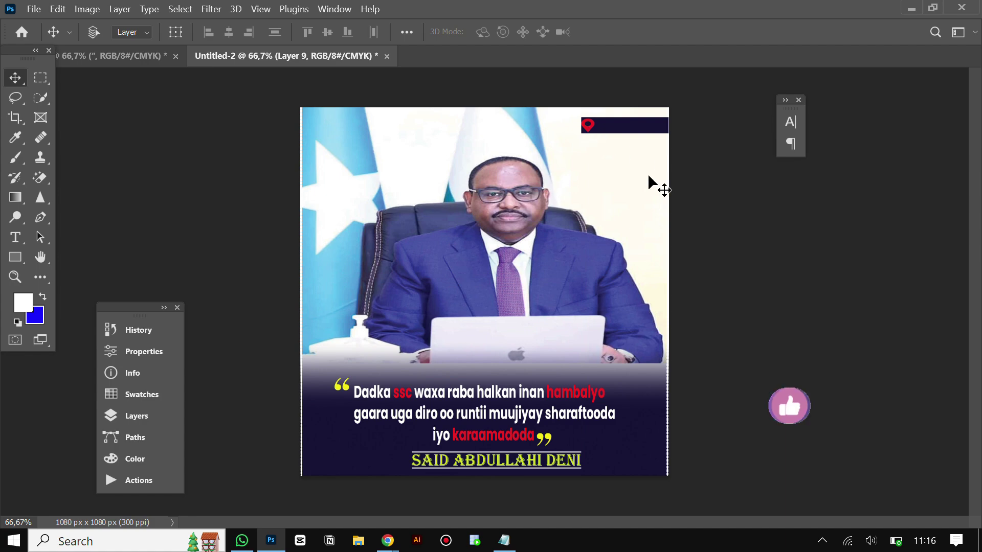
- Add a horizontal text reading "Garowe" beside the top of the portrait's head, below the navy bar
left_click(14, 237)
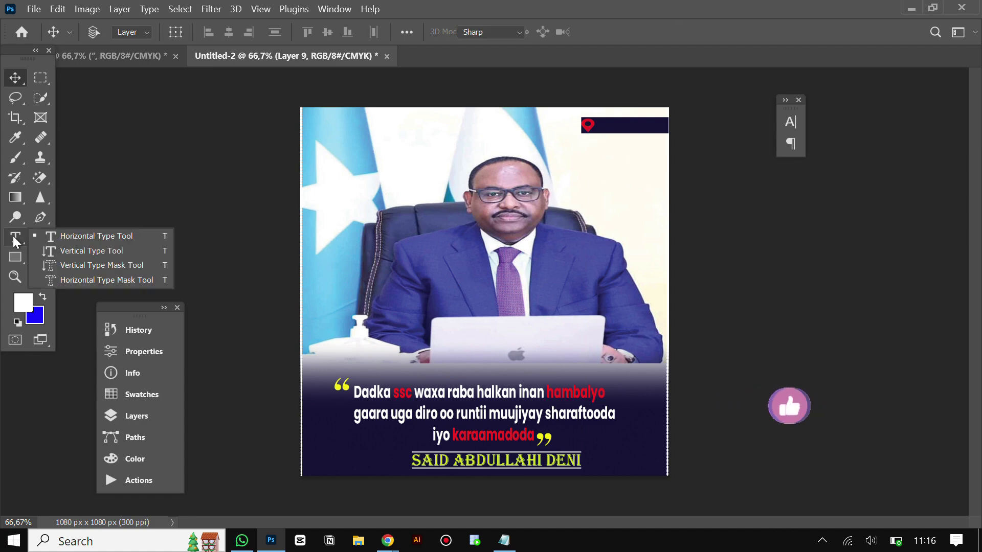
left_click(106, 229)
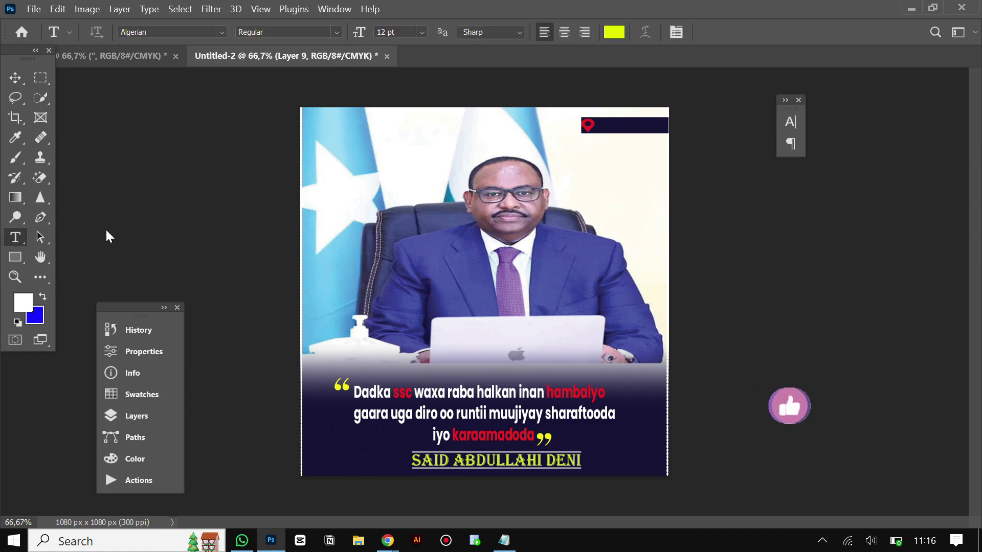
left_click(545, 160)
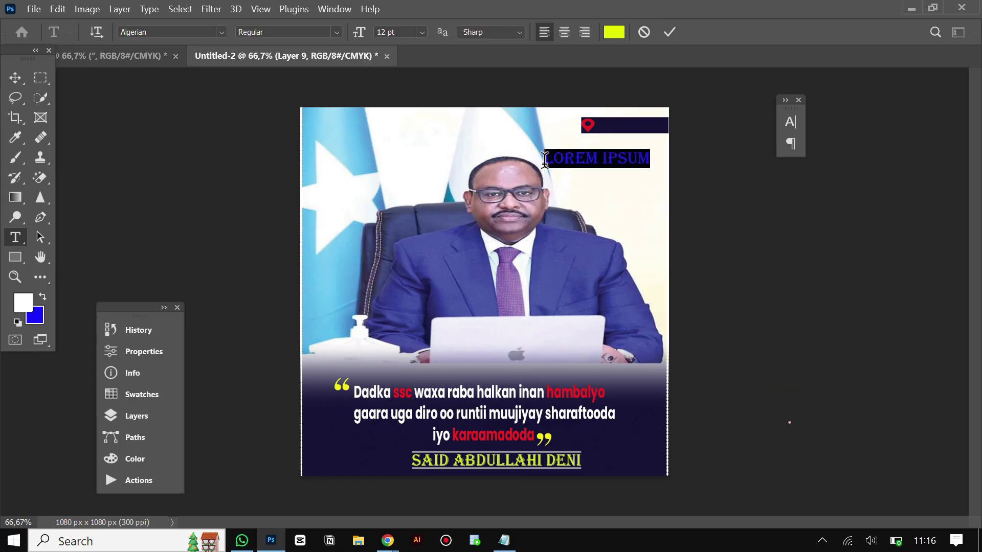
type("G")
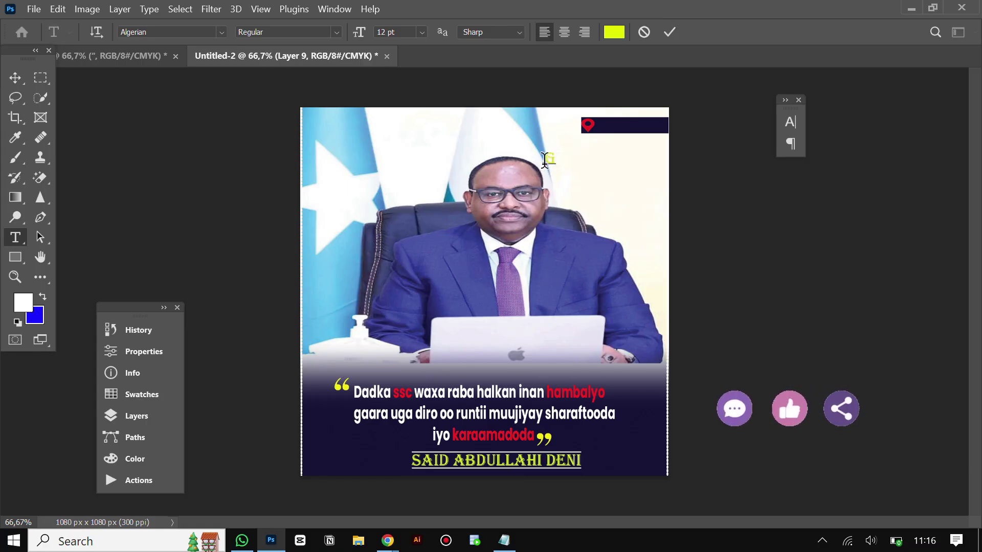
type("A")
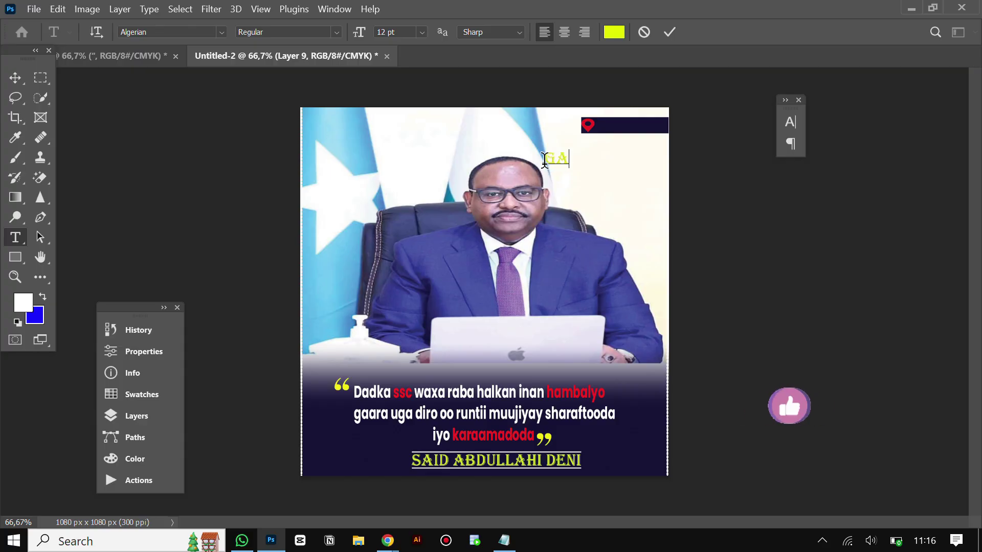
type("RO")
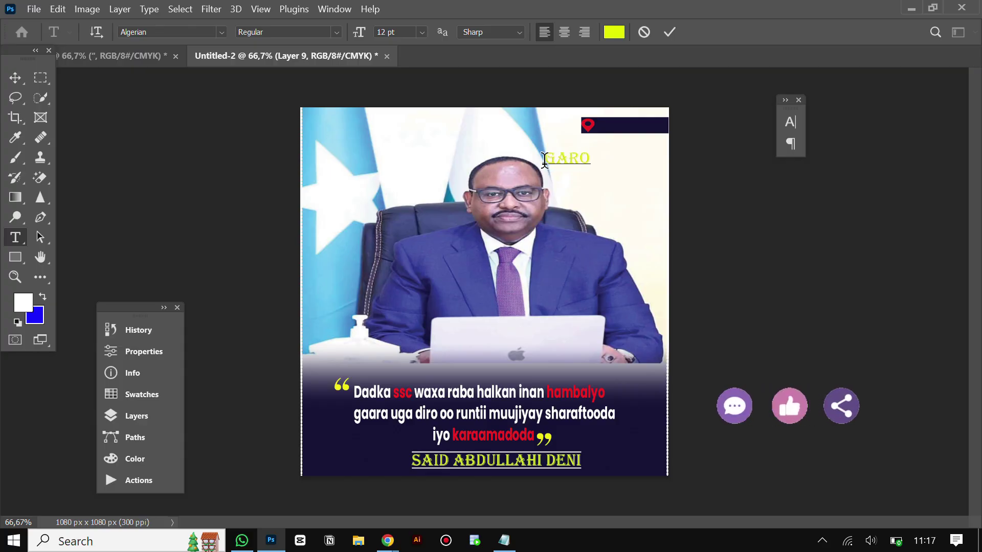
type("W")
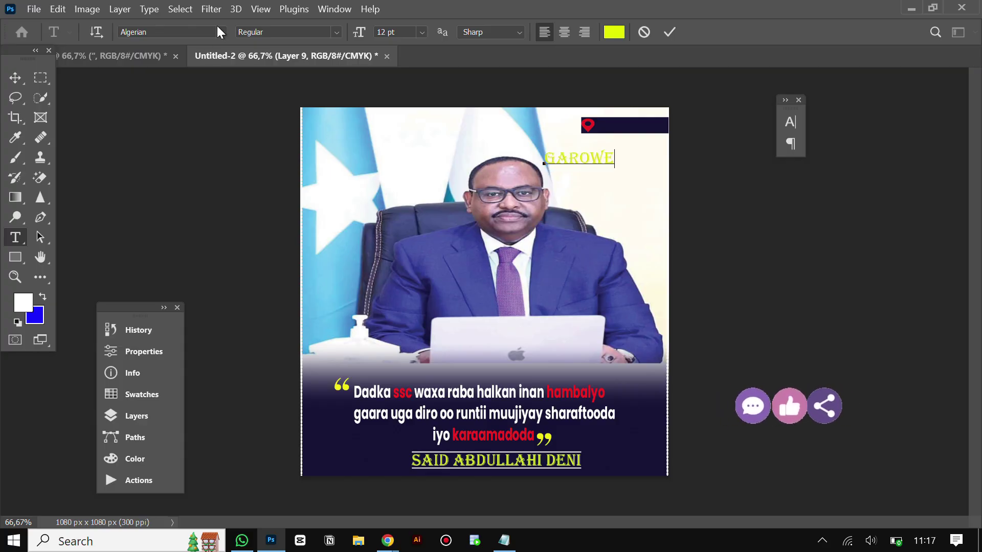
- Try to change the font to Poppins Bold without selecting the Garowe text
left_click(220, 33)
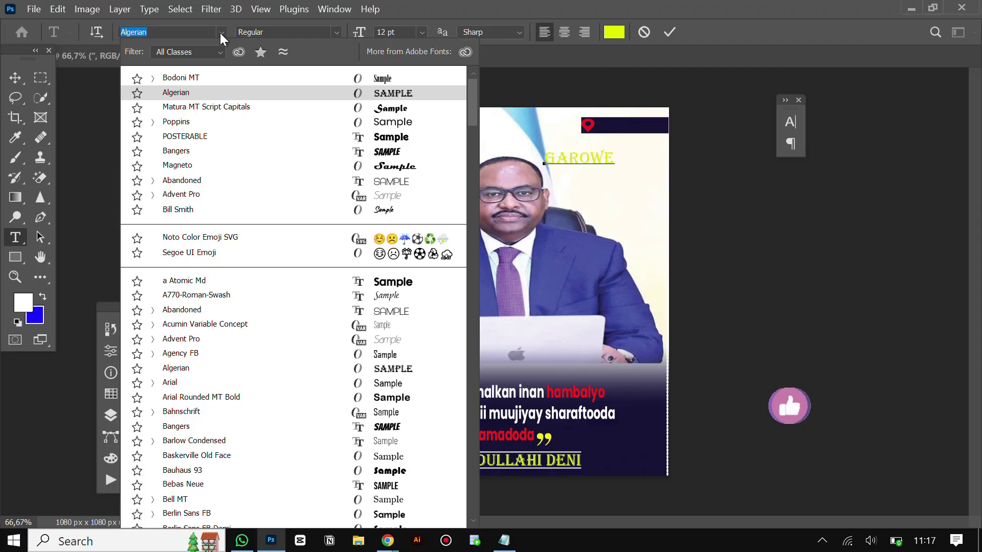
type("po")
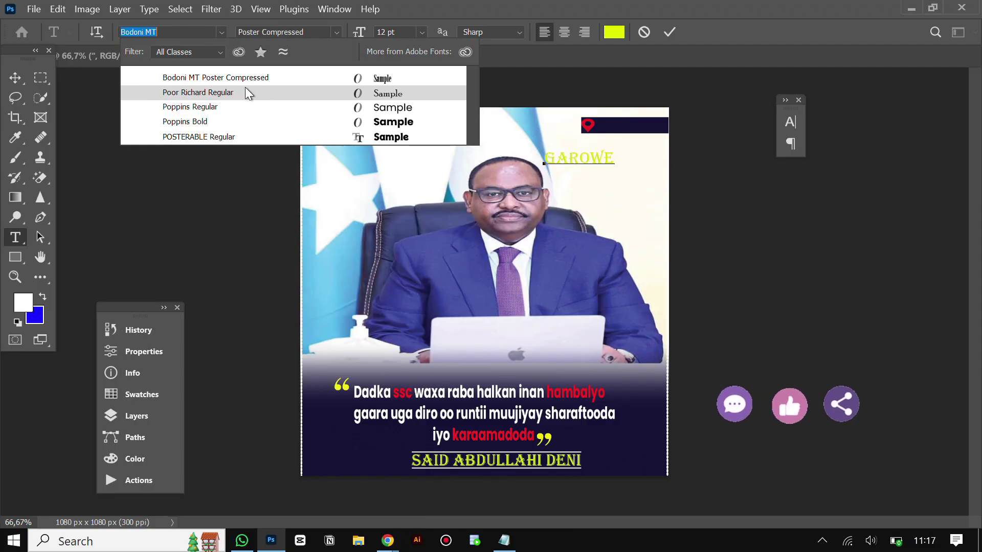
left_click(391, 121)
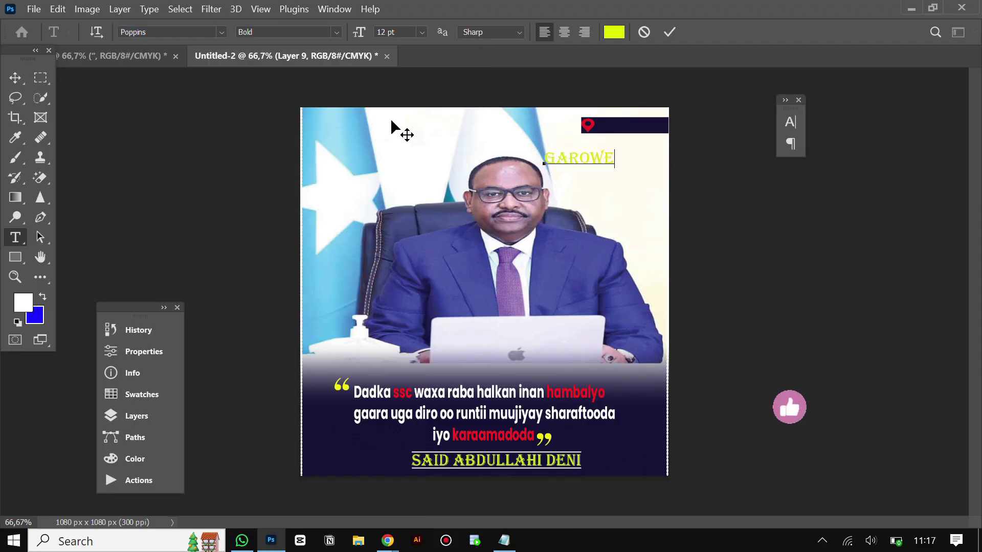
- Select the whole Garowe text and set its font to Poppins Bold
key("ctrl+a")
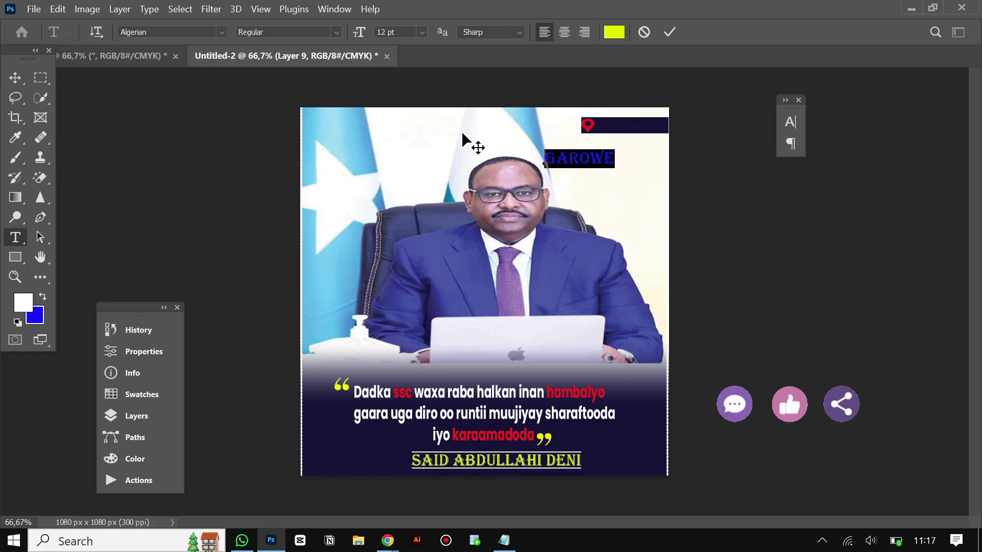
left_click(219, 31)
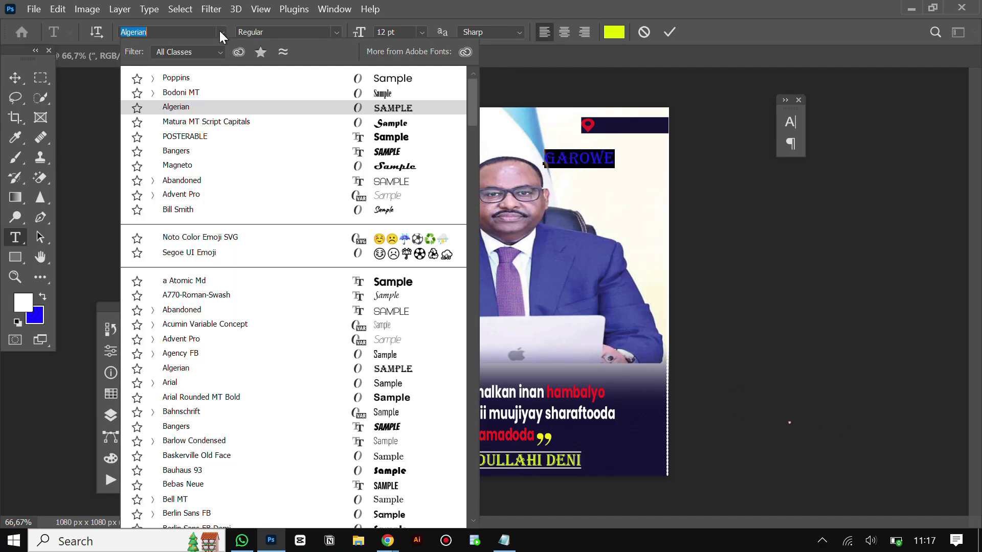
type("po")
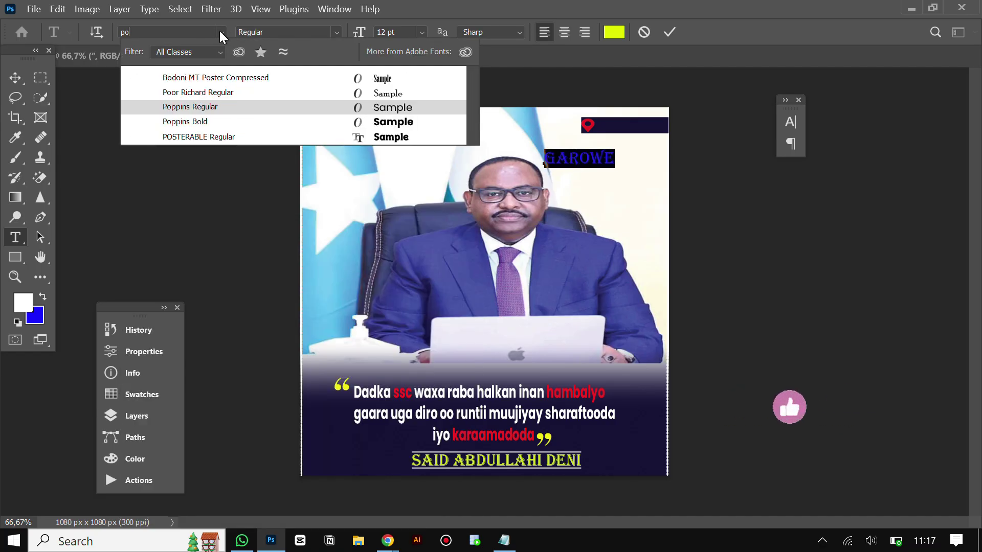
left_click(381, 125)
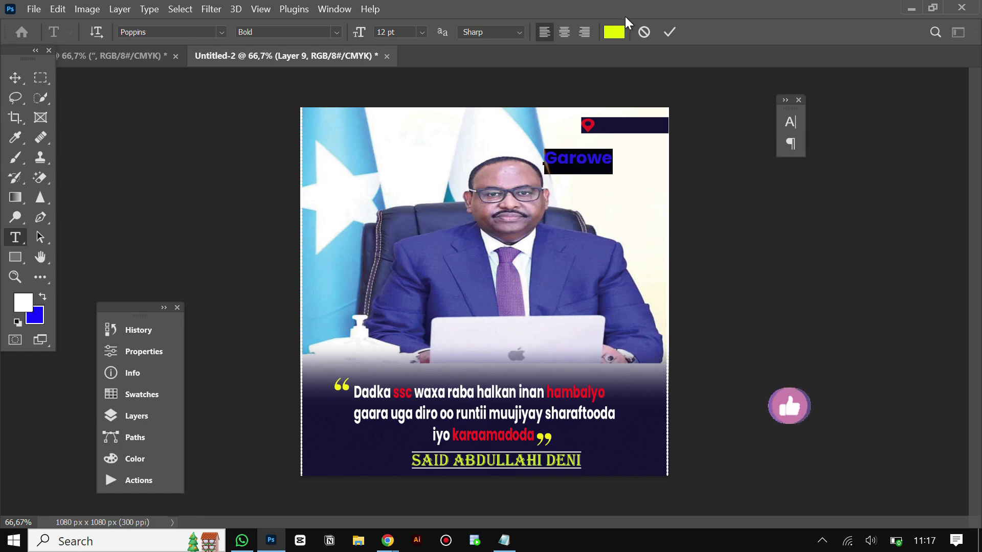
- Set the Garowe text's colour to white (ffffff) and commit the text
left_click(615, 32)
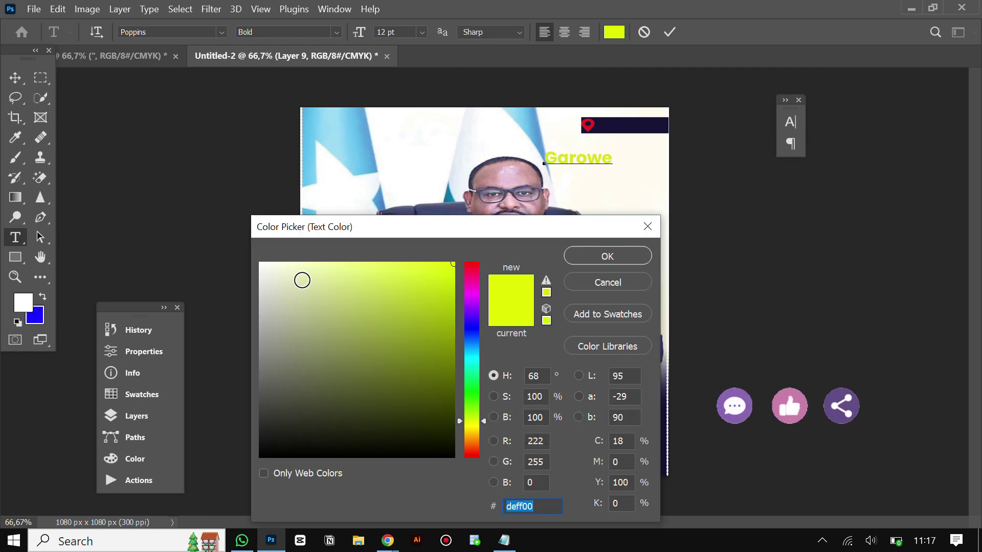
type("ffffff")
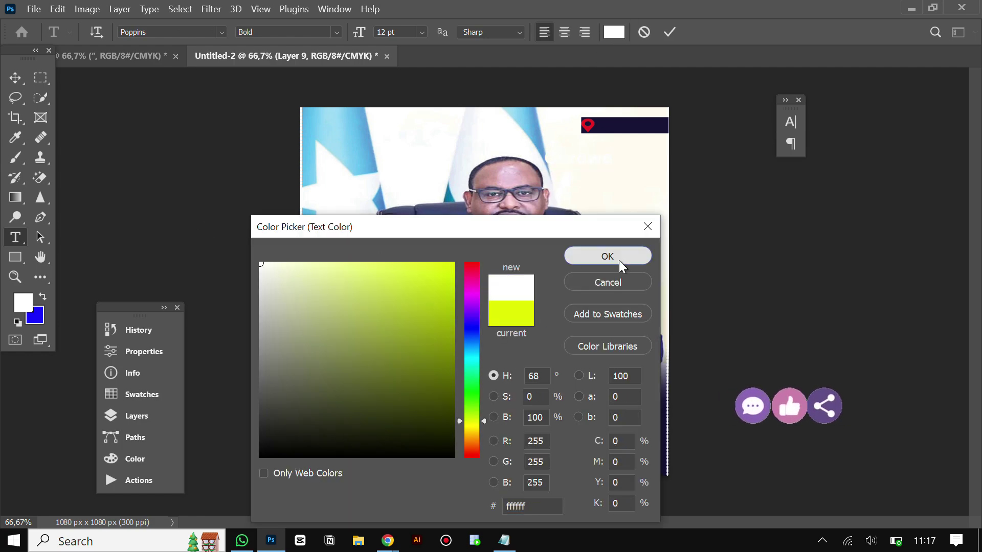
left_click(618, 260)
left_click(669, 32)
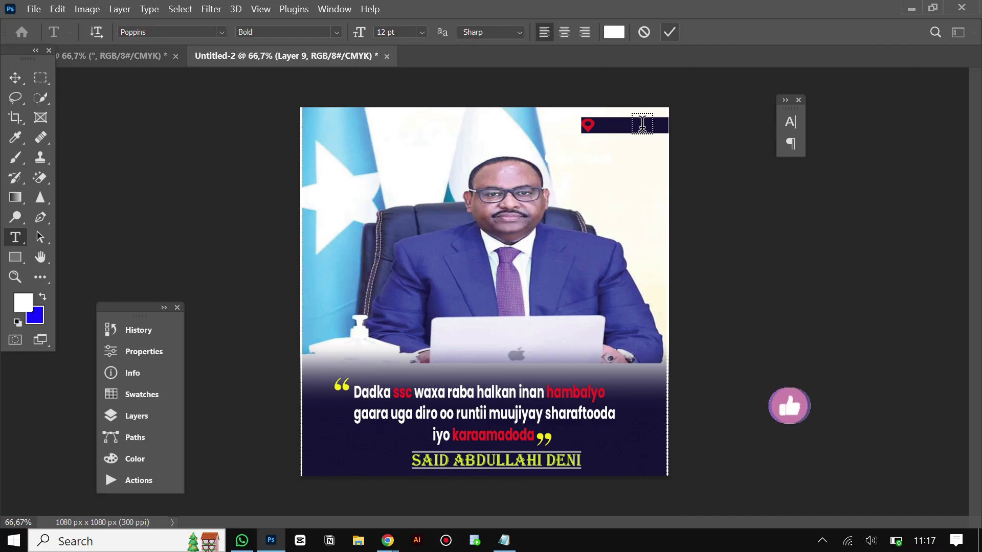
- Move the Garowe text onto the navy bar beside the location pin, nudging it slightly up and left to fit inside the bar
left_click(17, 78)
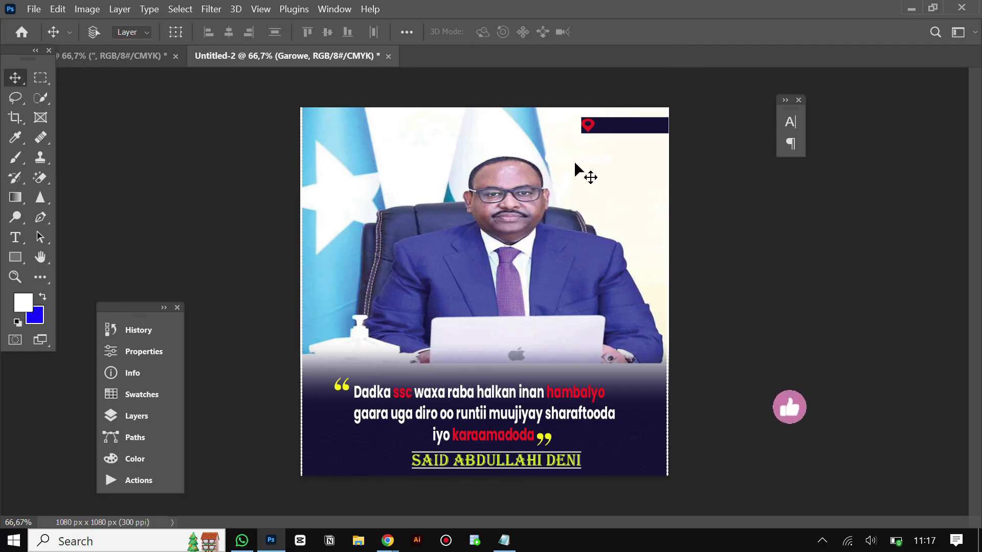
left_click_drag(575, 166, 633, 132)
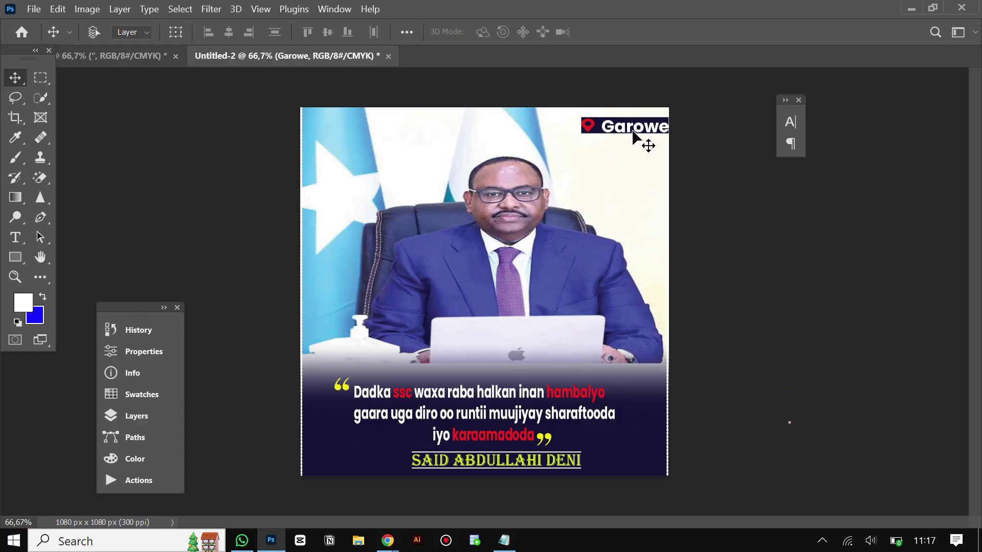
key("Up")
key("Up")
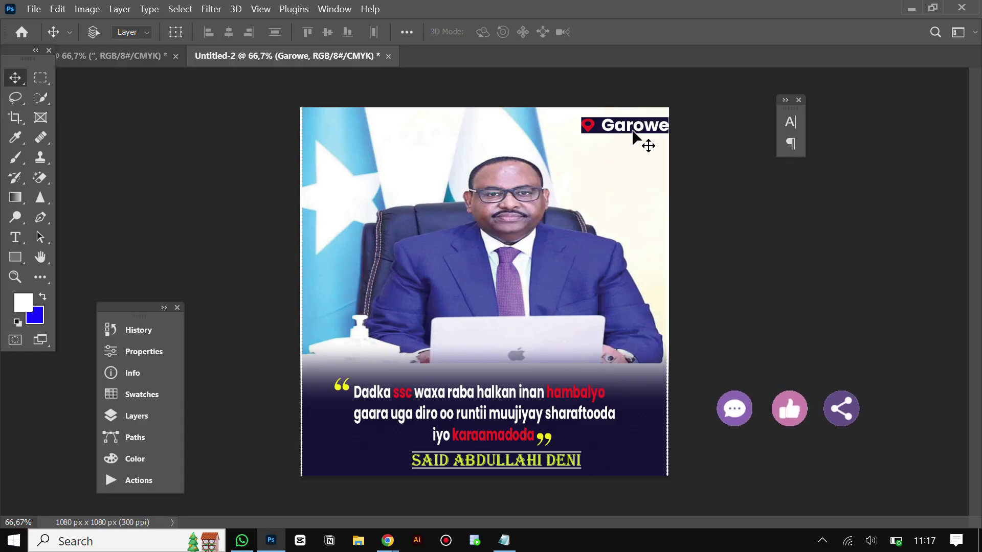
key("Left")
key("Left")
key("Left")
key("Left")
key("Left")
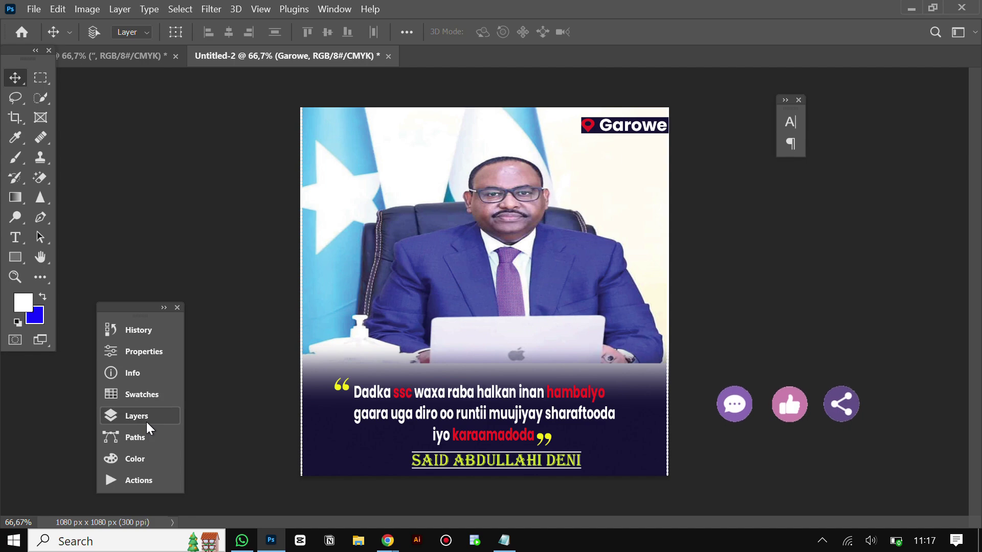
left_click(465, 162)
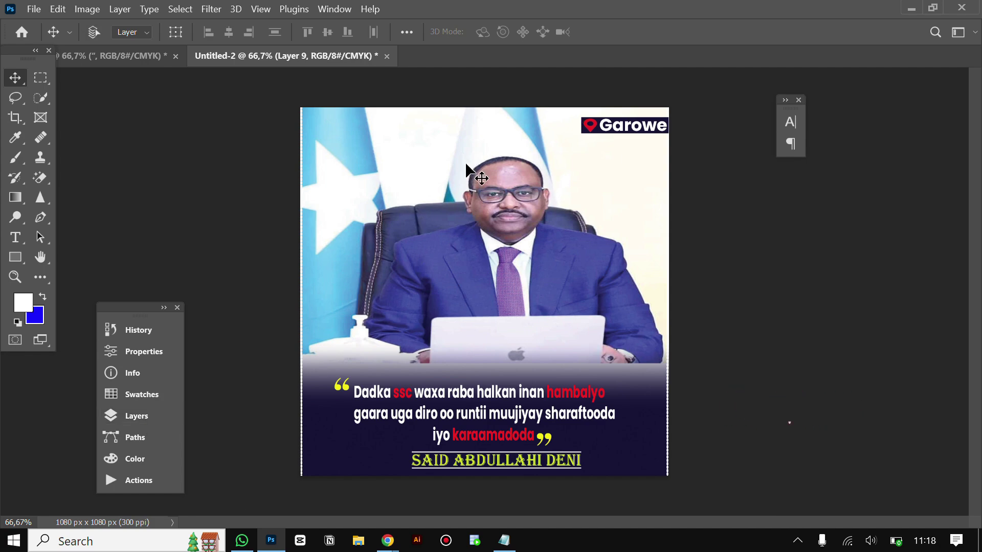